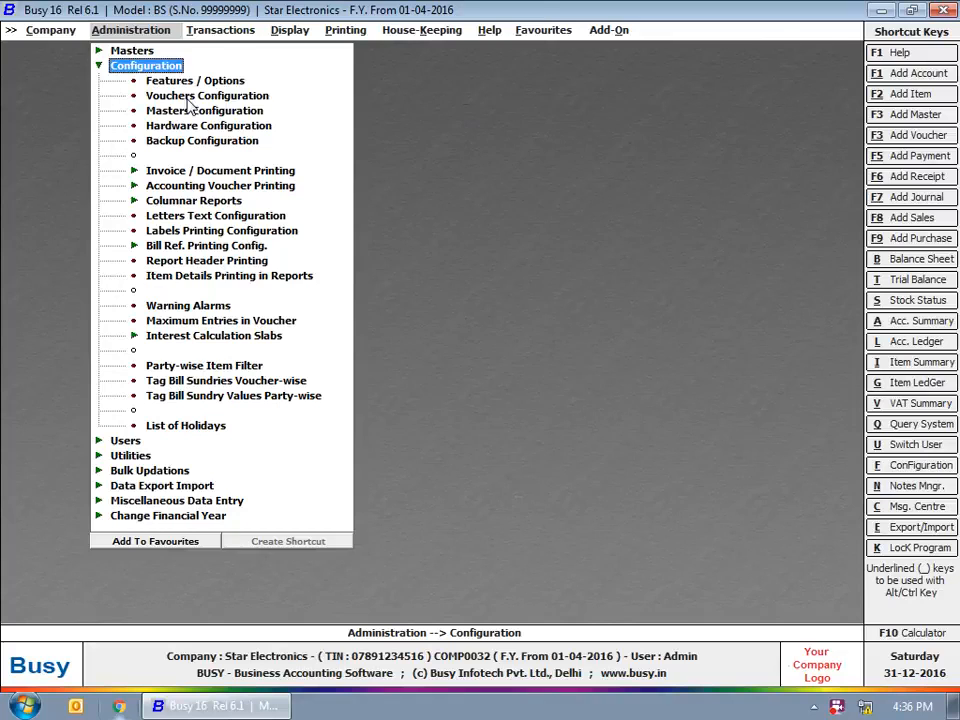
Add a new Sales voucher series named CrdtSale
left_click(188, 99)
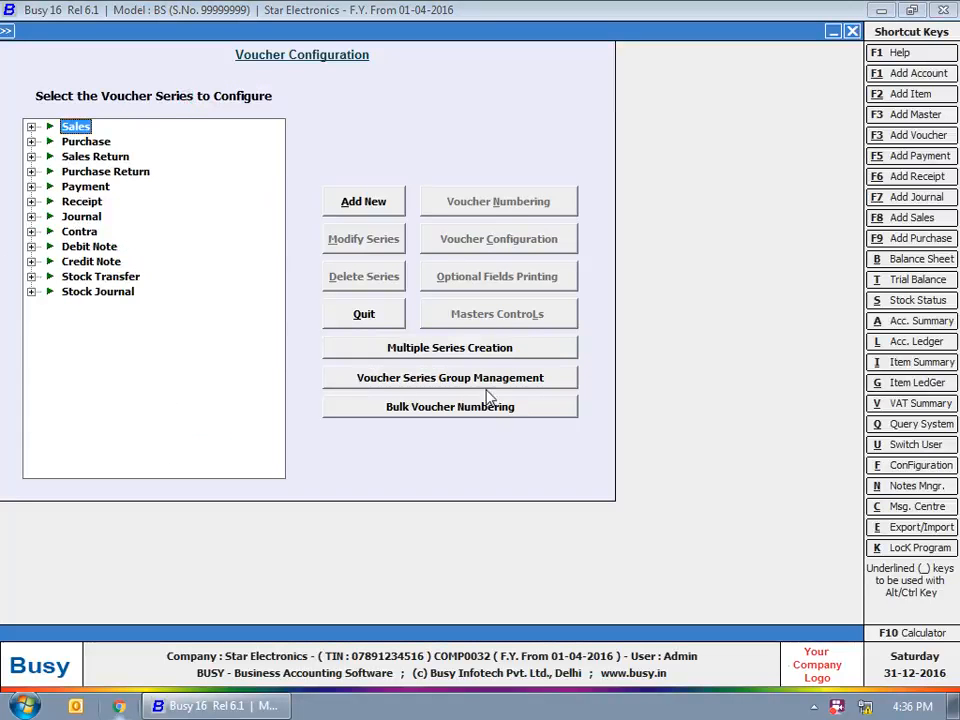
left_click(31, 127)
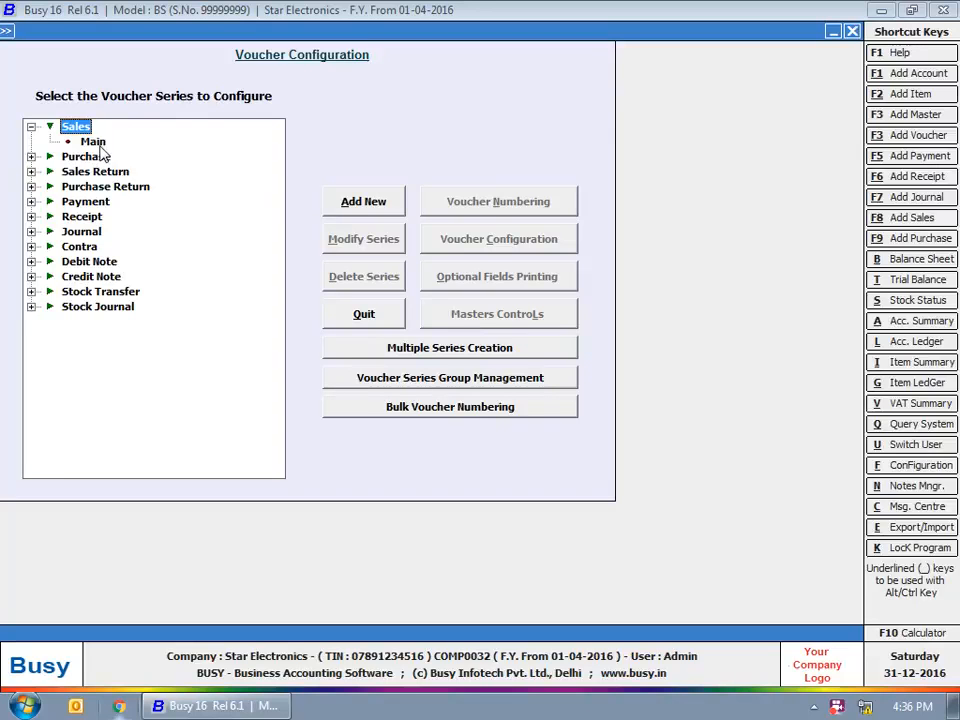
left_click(375, 208)
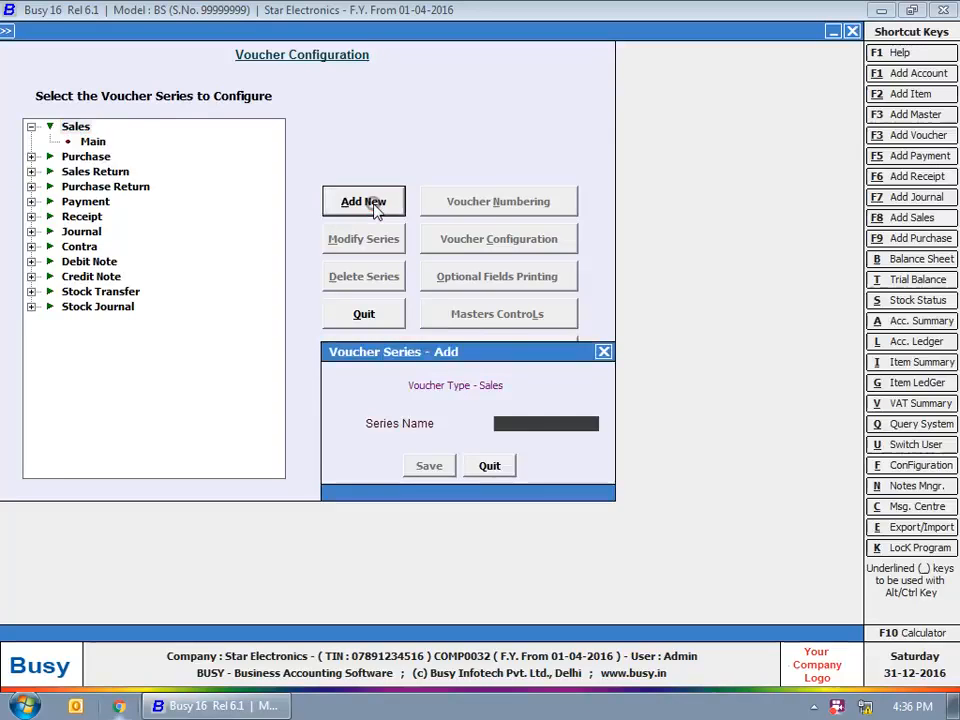
type("CrdtSale")
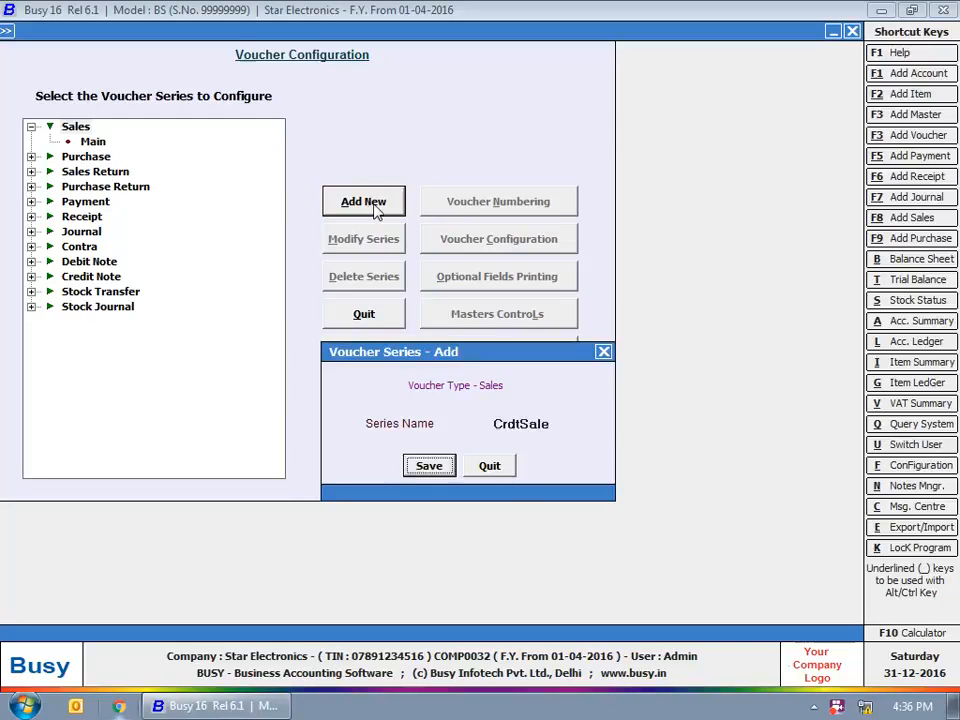
key("Return")
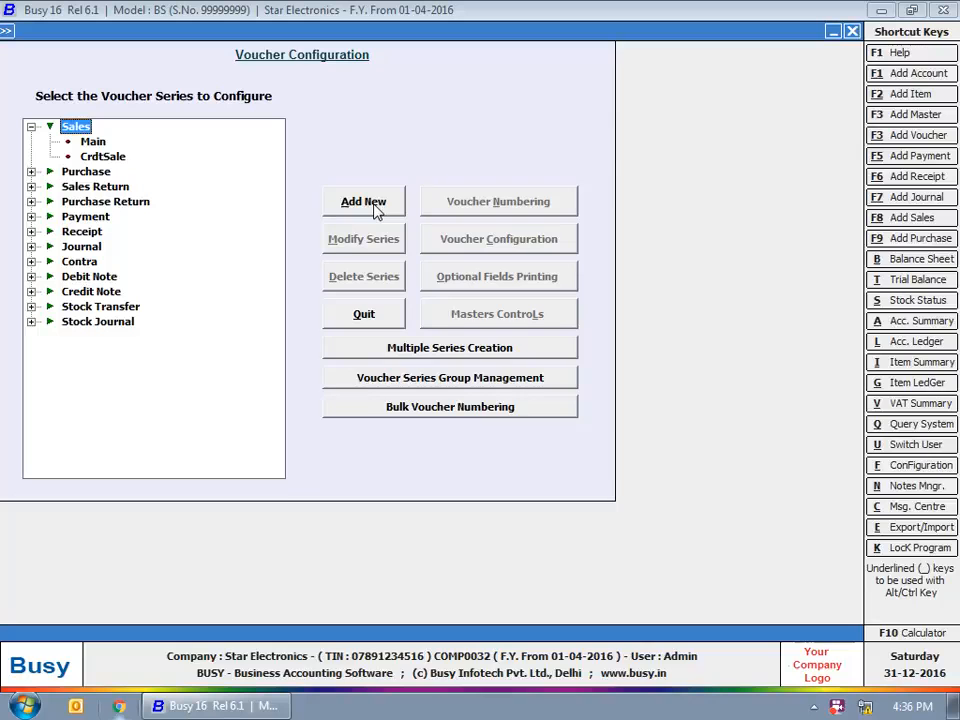
Add a second Sales series named CashSale and select it
left_click(374, 207)
type("Ca")
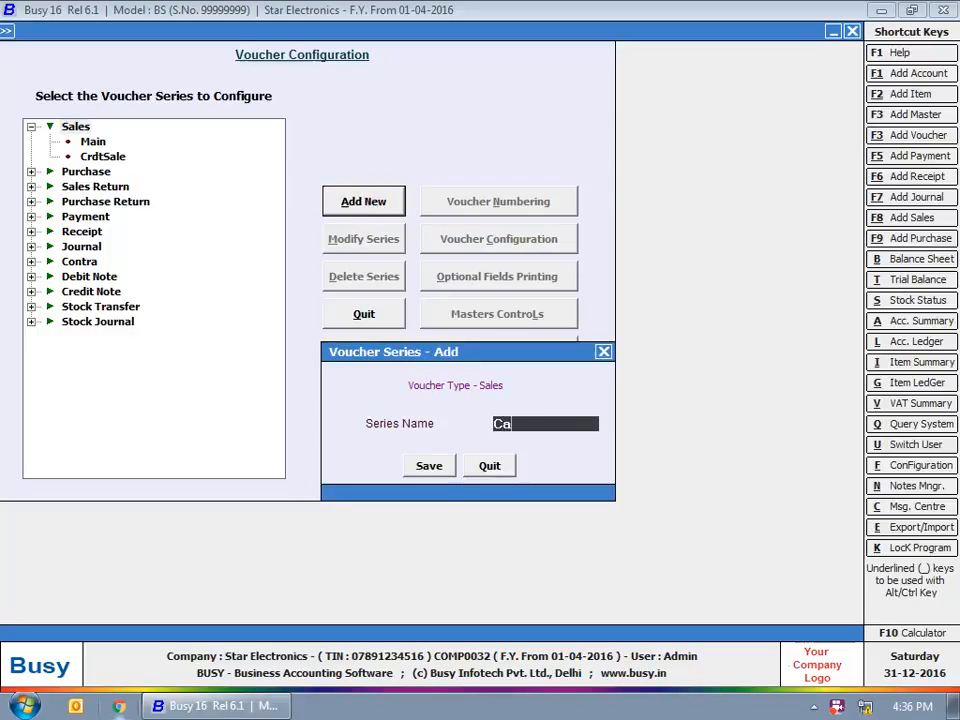
type("shSale")
left_click(419, 468)
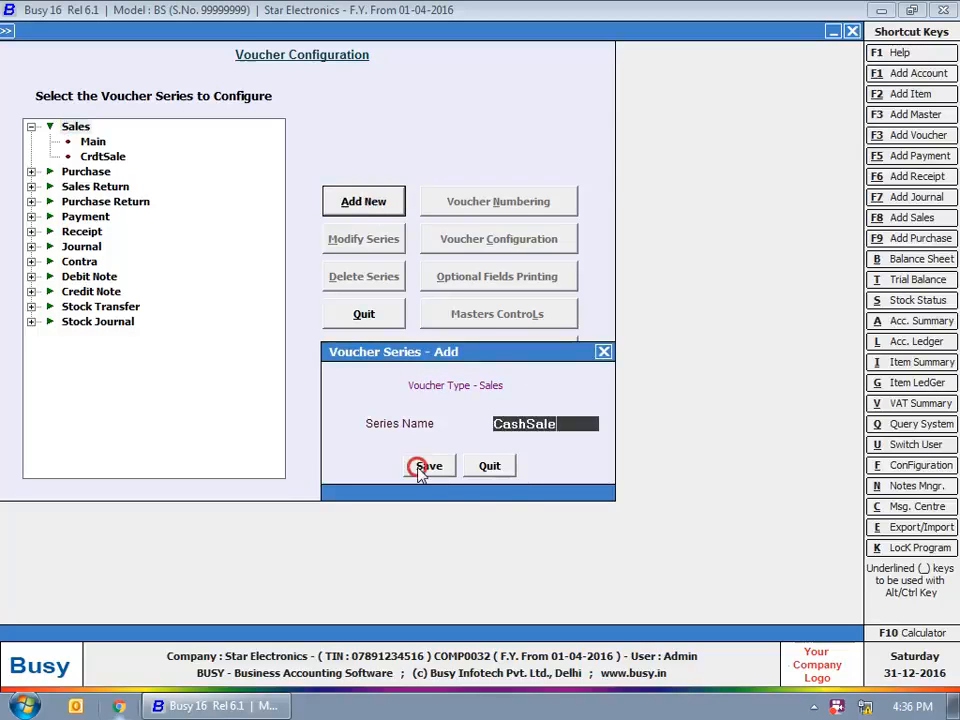
left_click(95, 158)
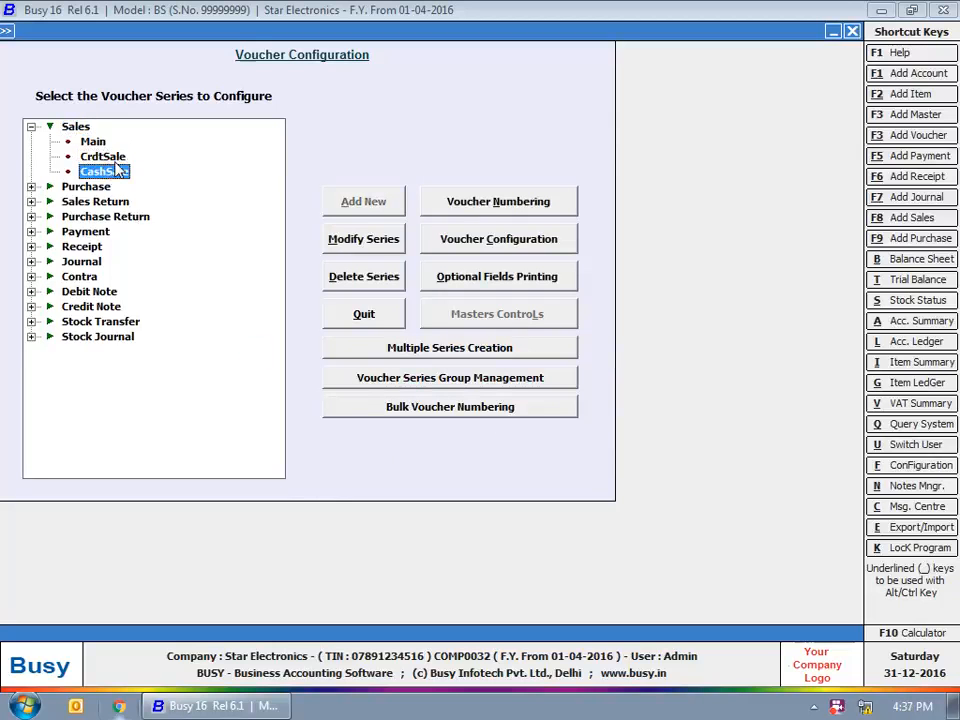
left_click(106, 174)
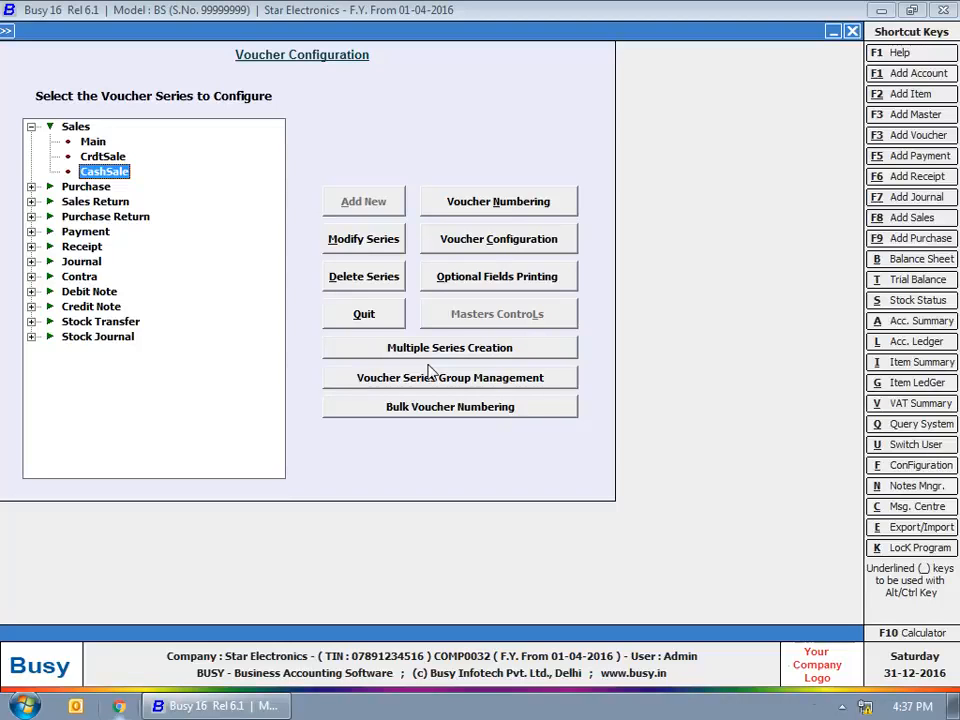
Open the Voucher Configuration settings for the CashSale series
left_click(511, 243)
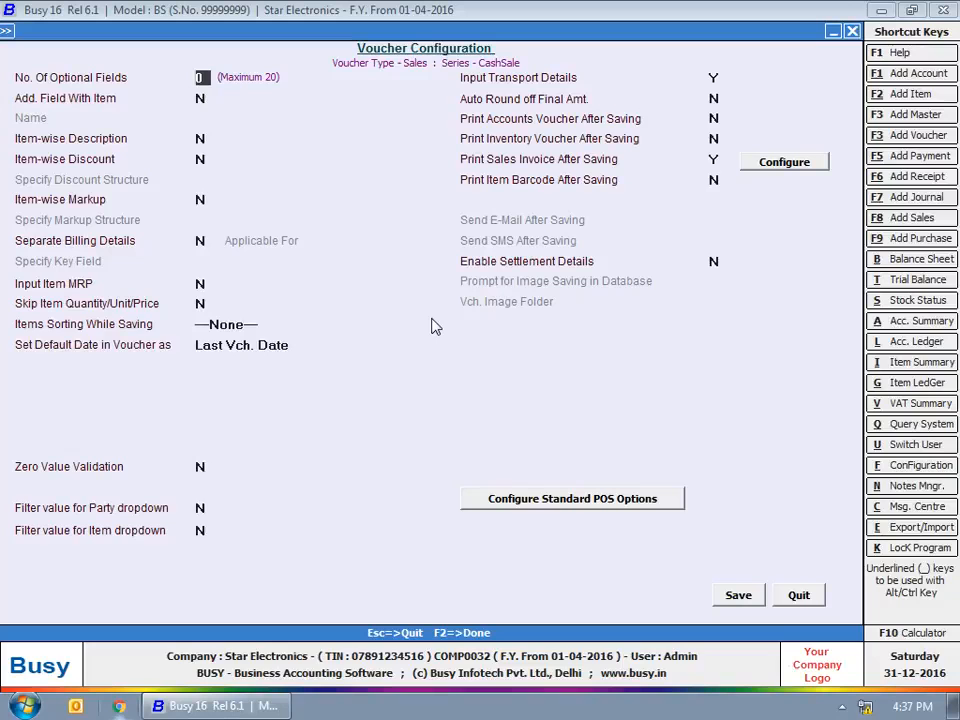
Allow 2 optional fields; make Membership Number a master-based Text field
type("2")
key("Return")
type("Membership Number")
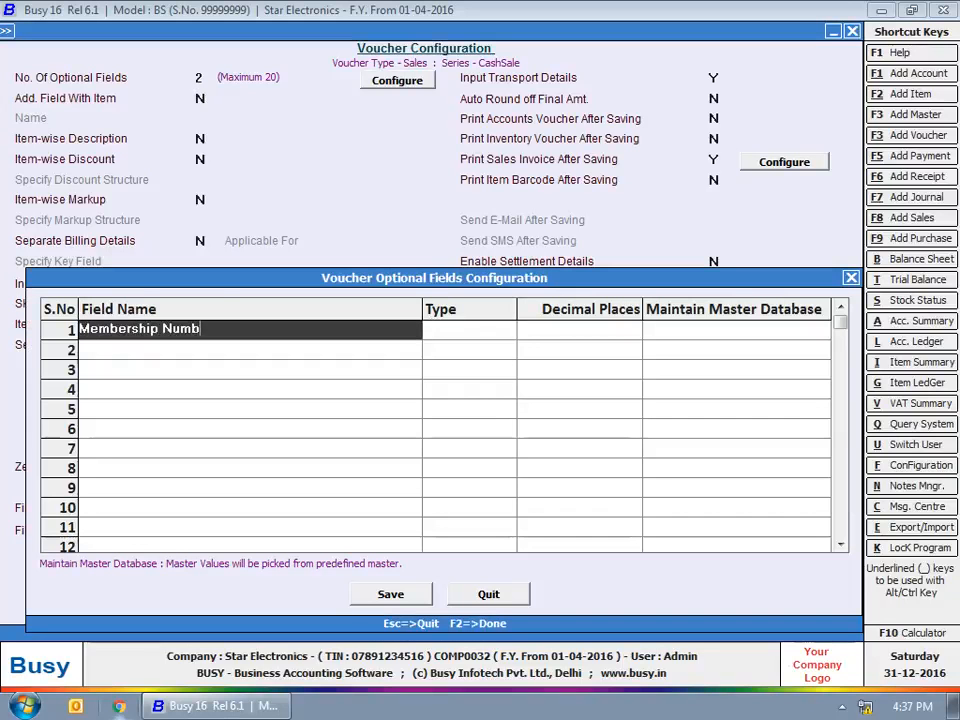
key("Return")
key("Up")
key("Return")
key("y")
key("Return")
Define Bonus Points as a Text field without a master, and save both fields
type("Bonus Points")
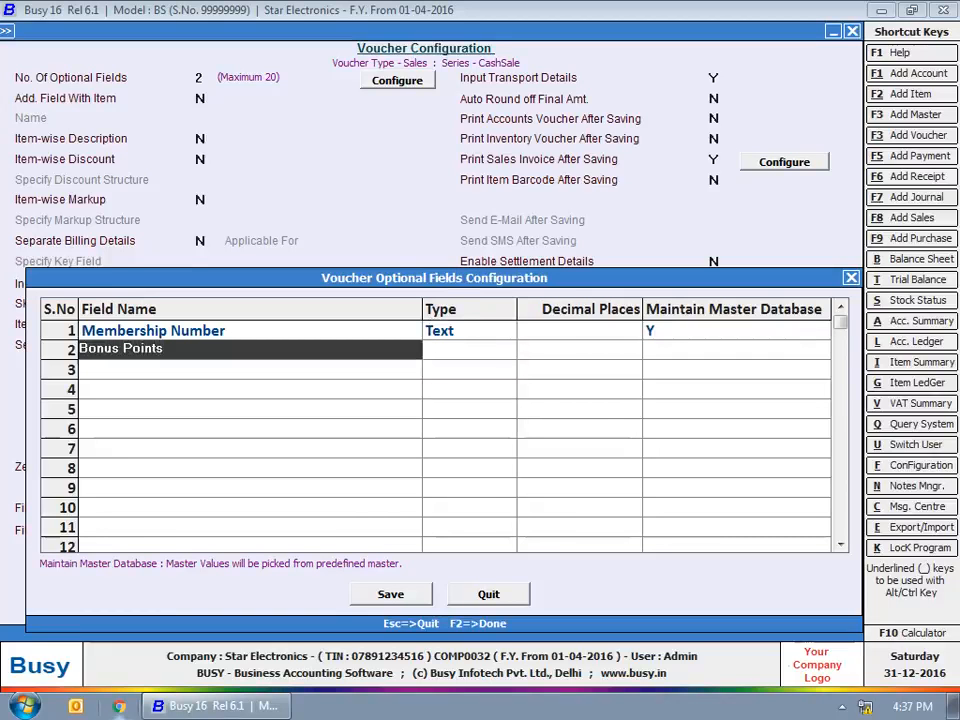
key("Return")
type("tex")
key("Return")
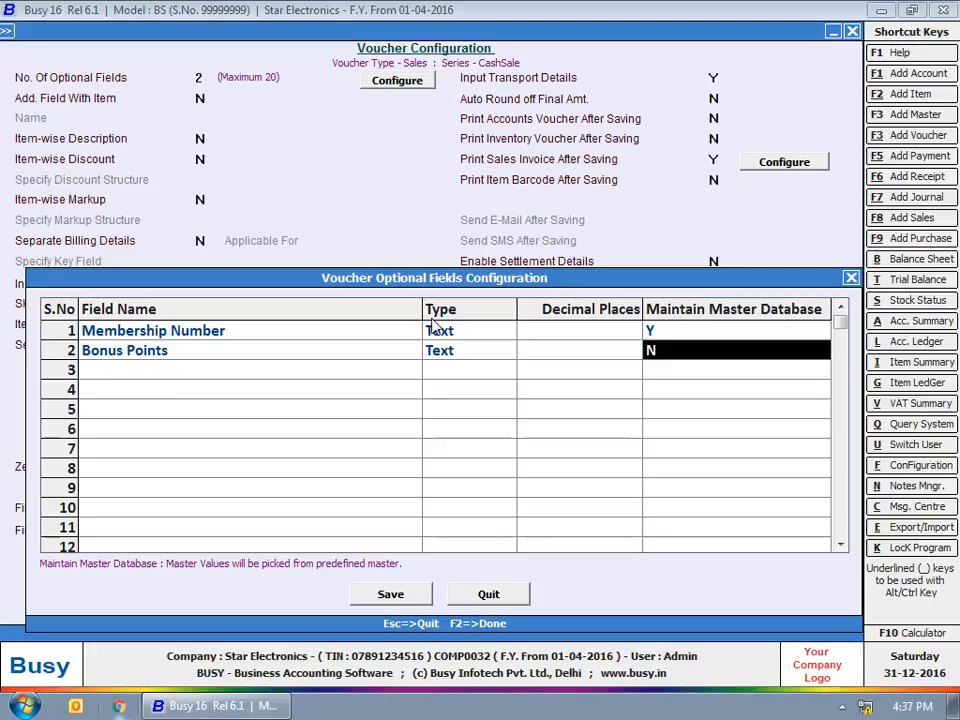
key("Return")
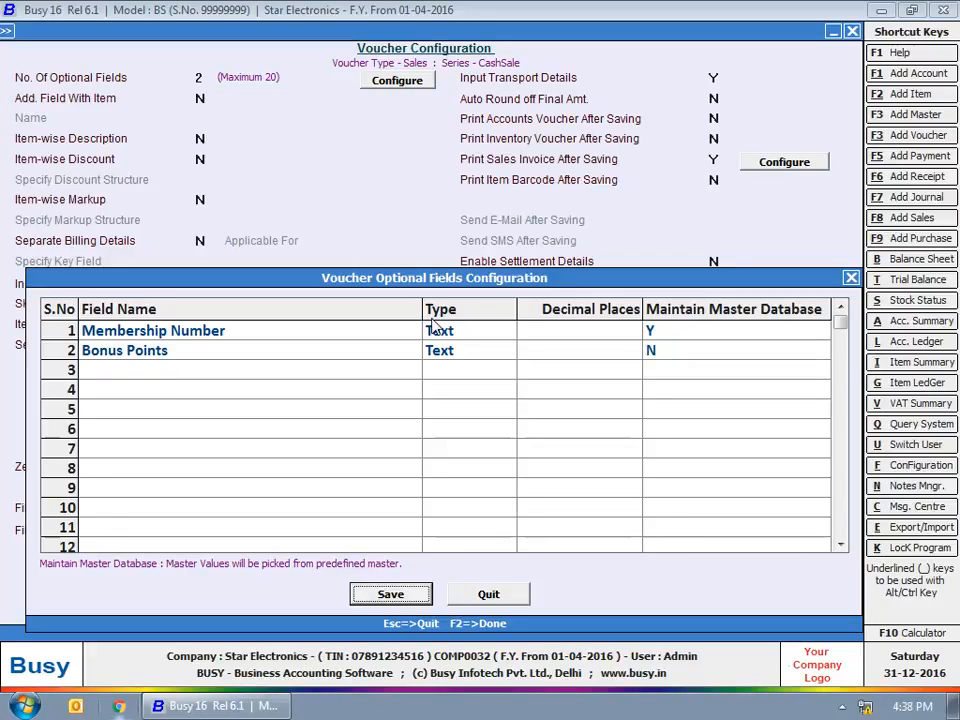
key("Return")
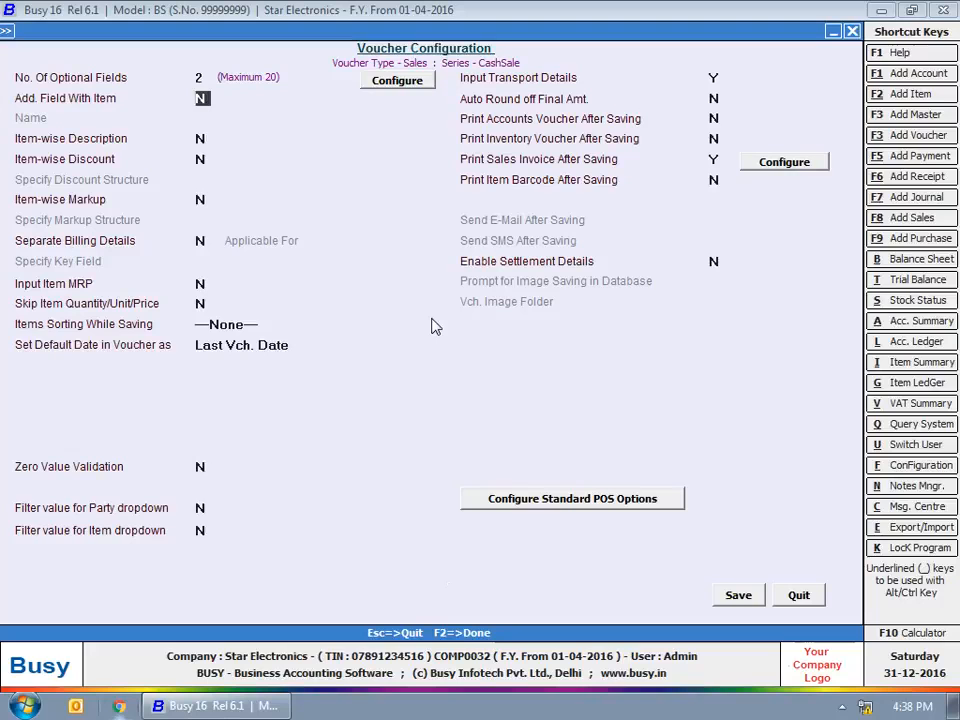
Add a per-item field named Serial Number and switch item-wise description to Y
type("Y")
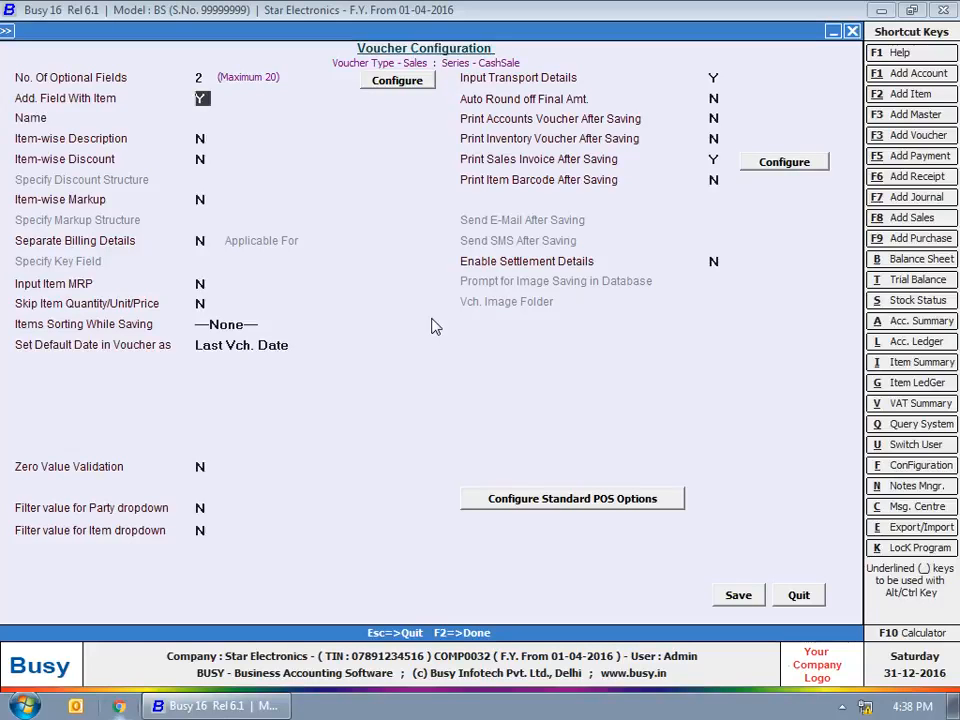
key("Return")
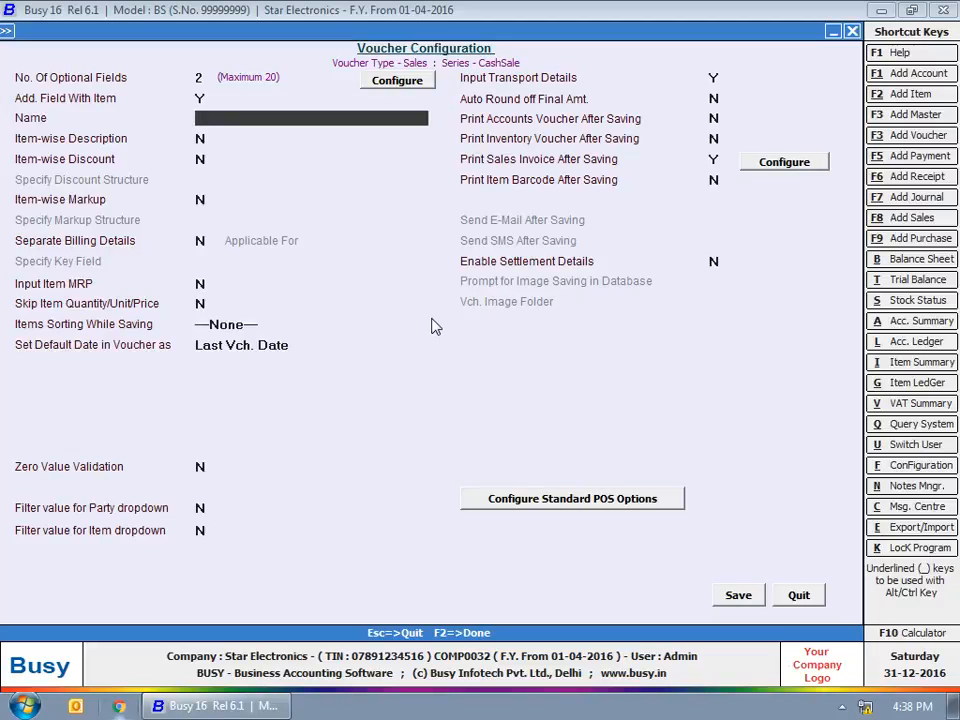
type("Serial Number")
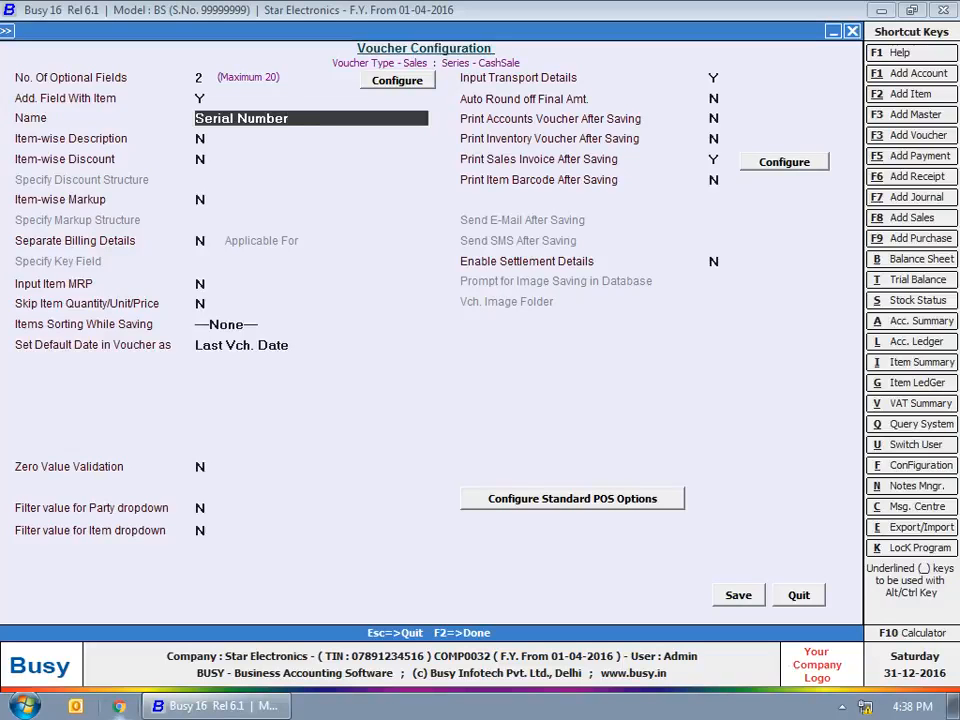
key("Return")
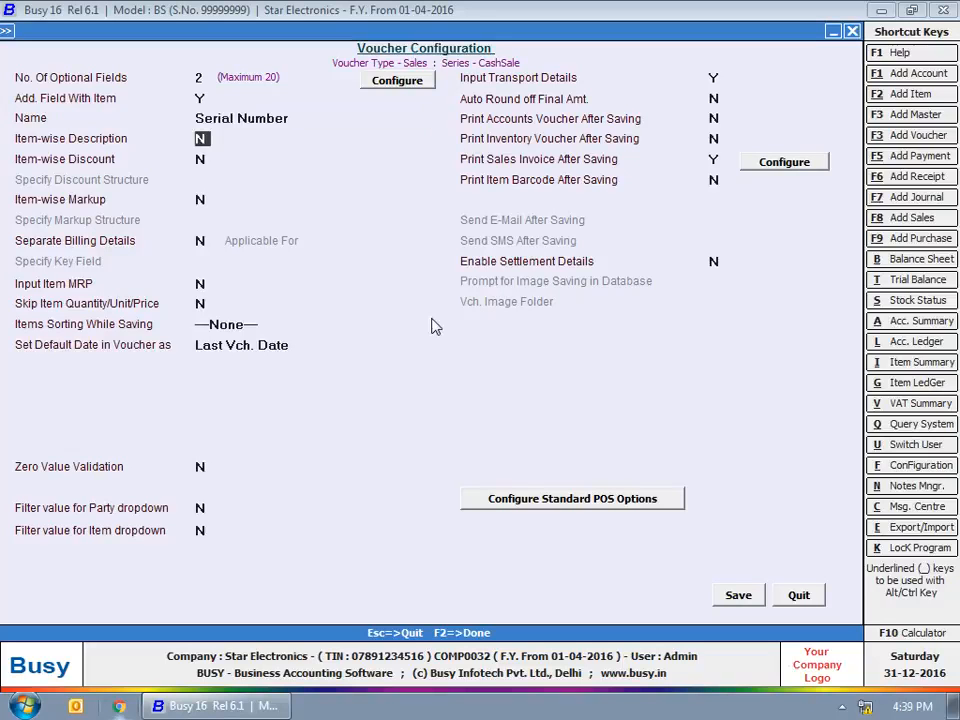
key("y")
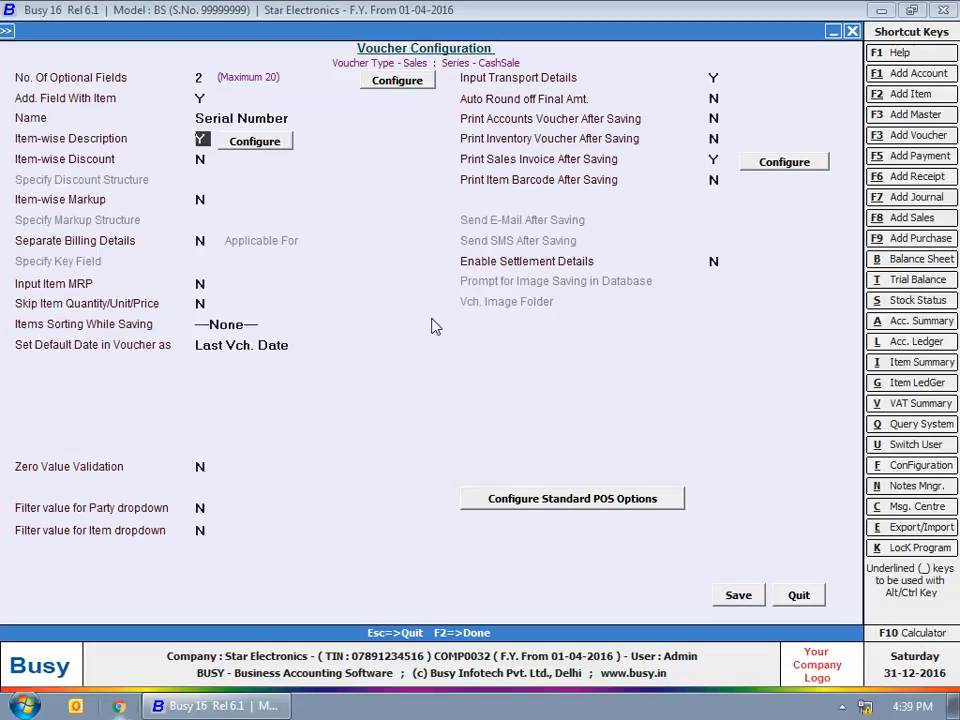
key("Return")
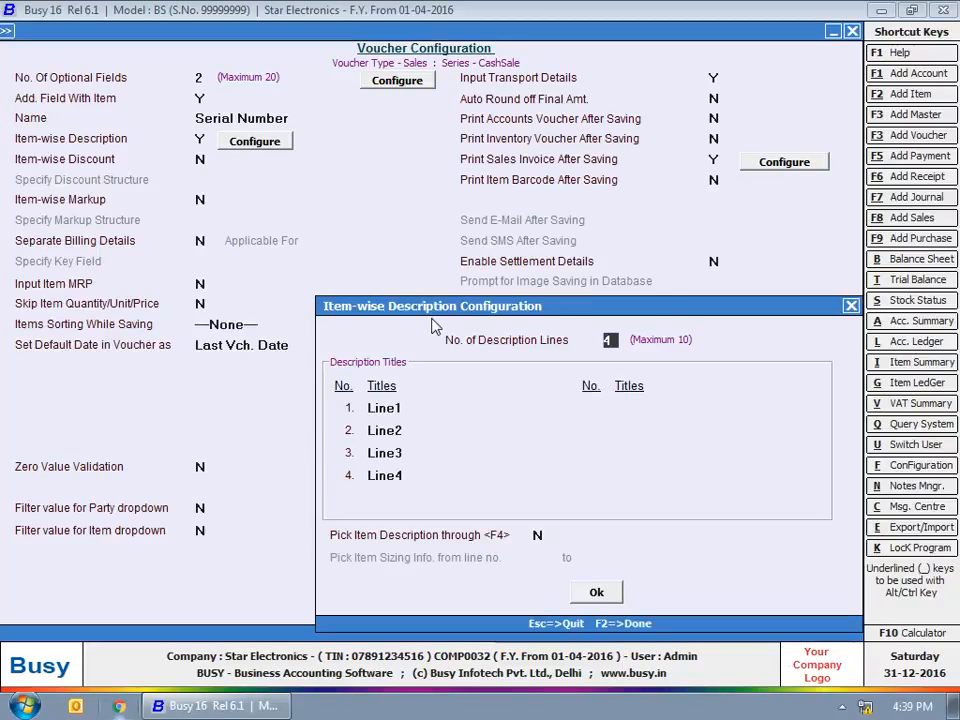
Rename Line1–Line4 to Warranty Terms, Rating, Unique Selling Point and Type, and accept
left_click(446, 341)
left_click(421, 408)
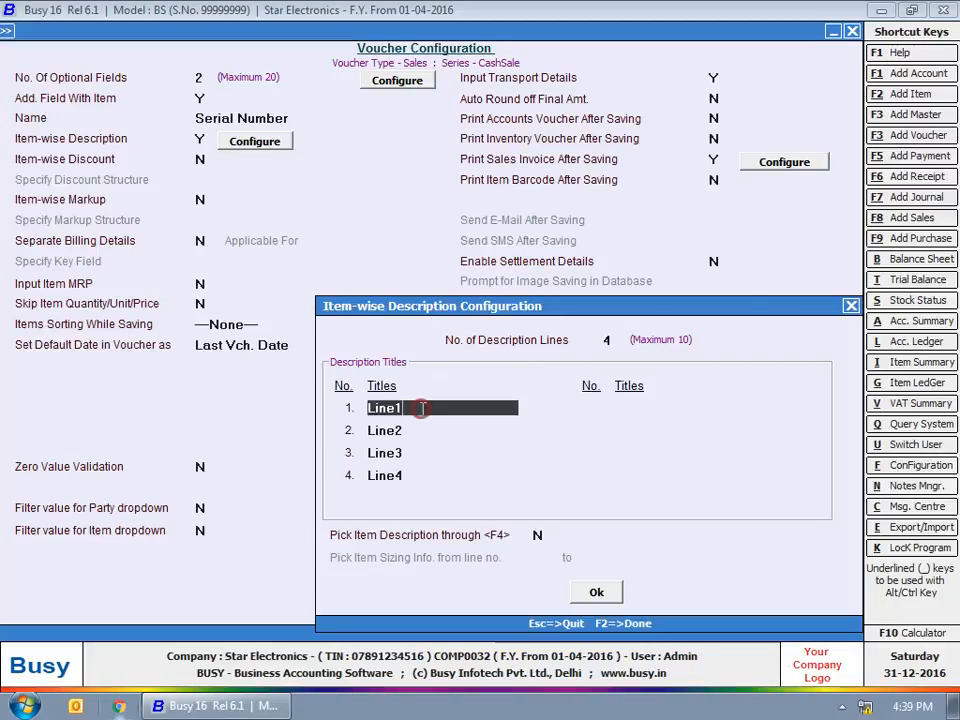
type("Warranty Terms")
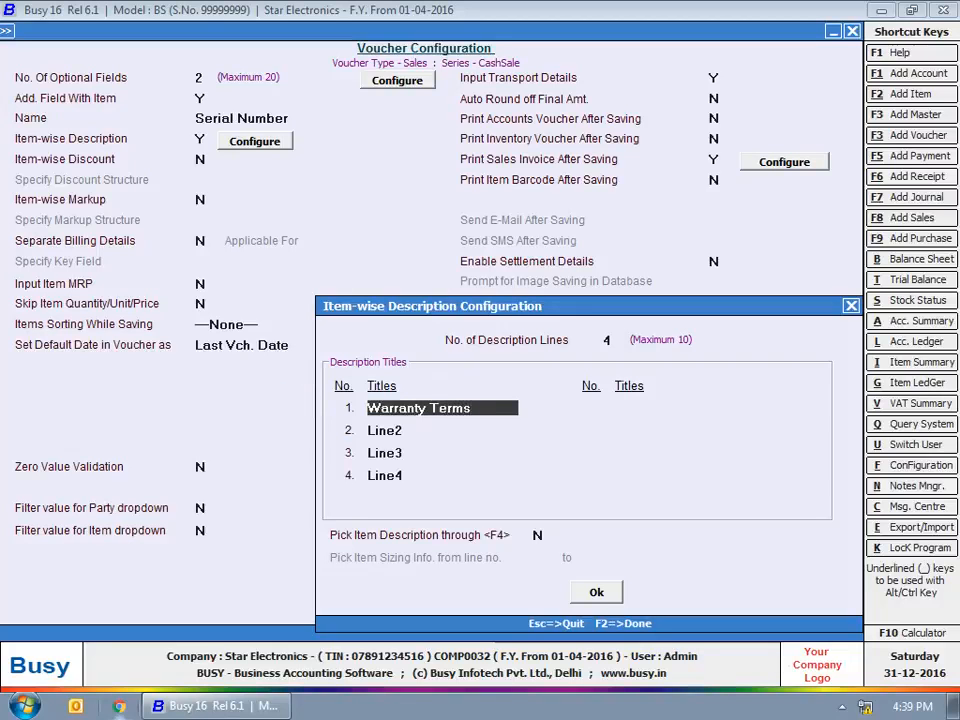
key("Return")
type("R")
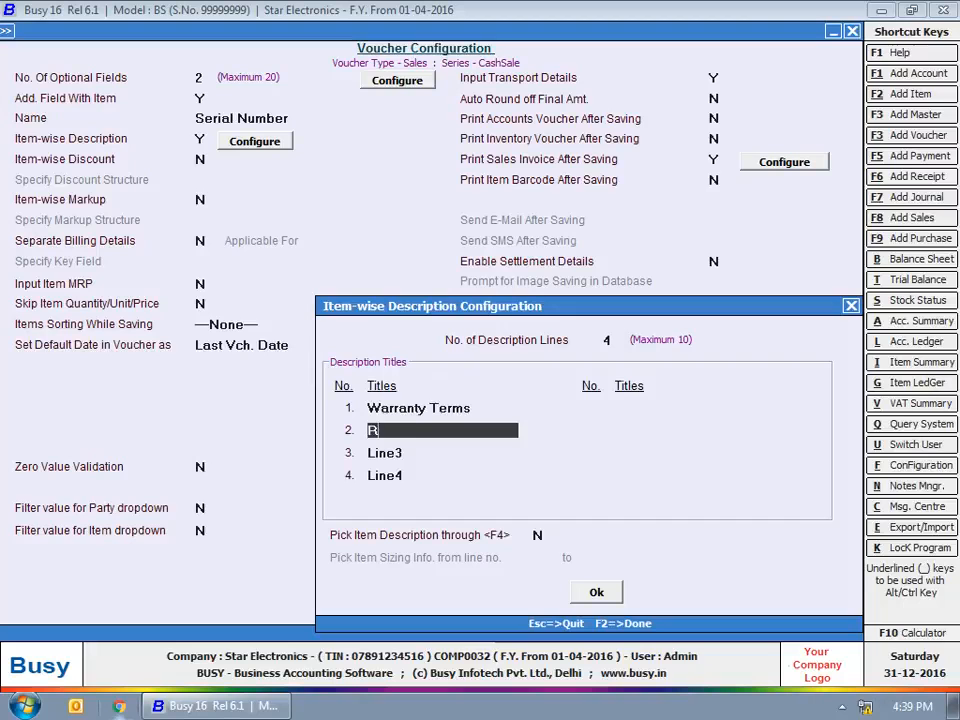
type("ating")
key("Return")
type("Un")
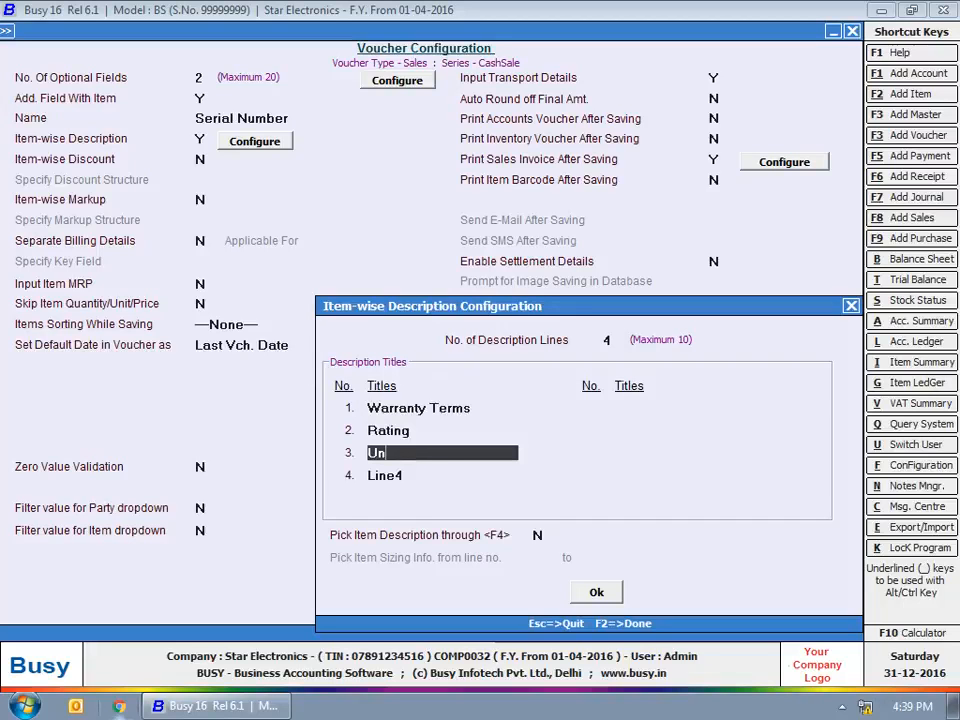
type("ique Selling Point")
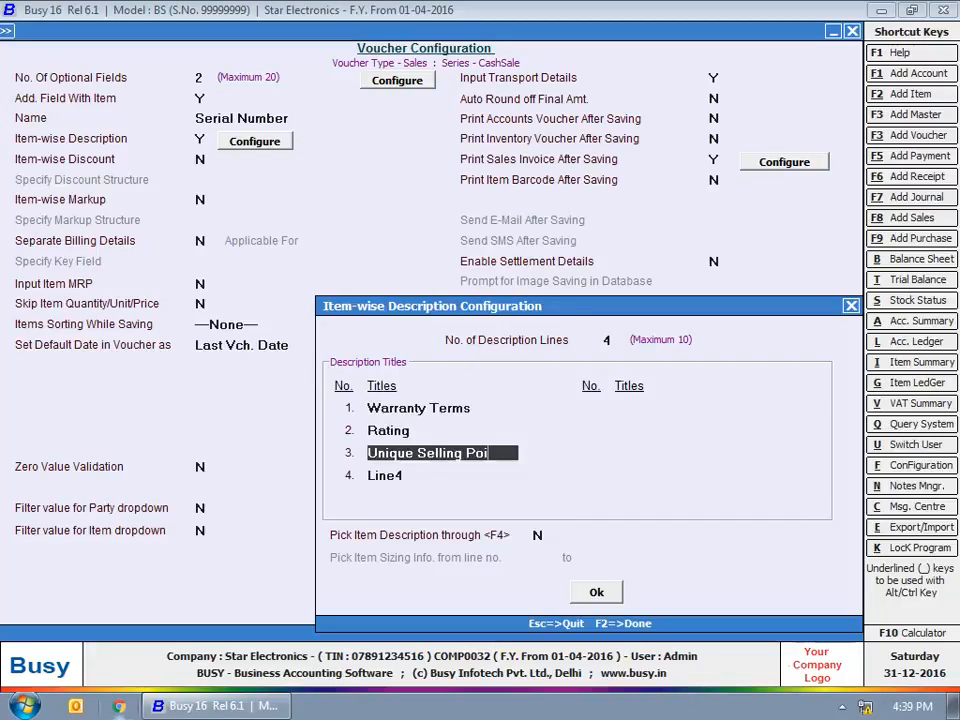
key("Return")
type("Type")
key("Return")
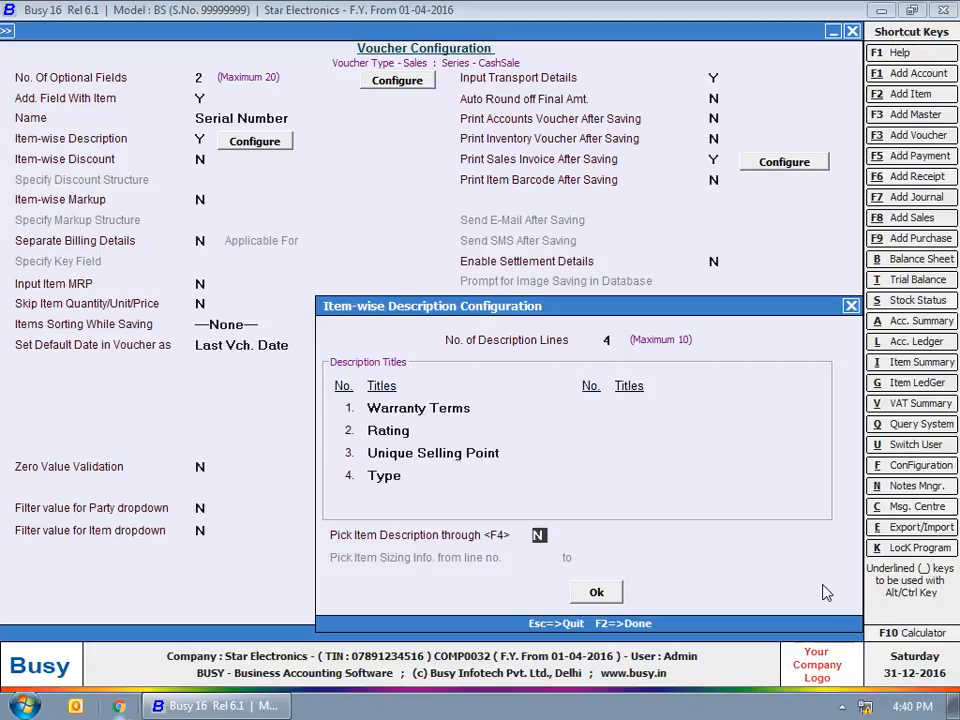
left_click(600, 594)
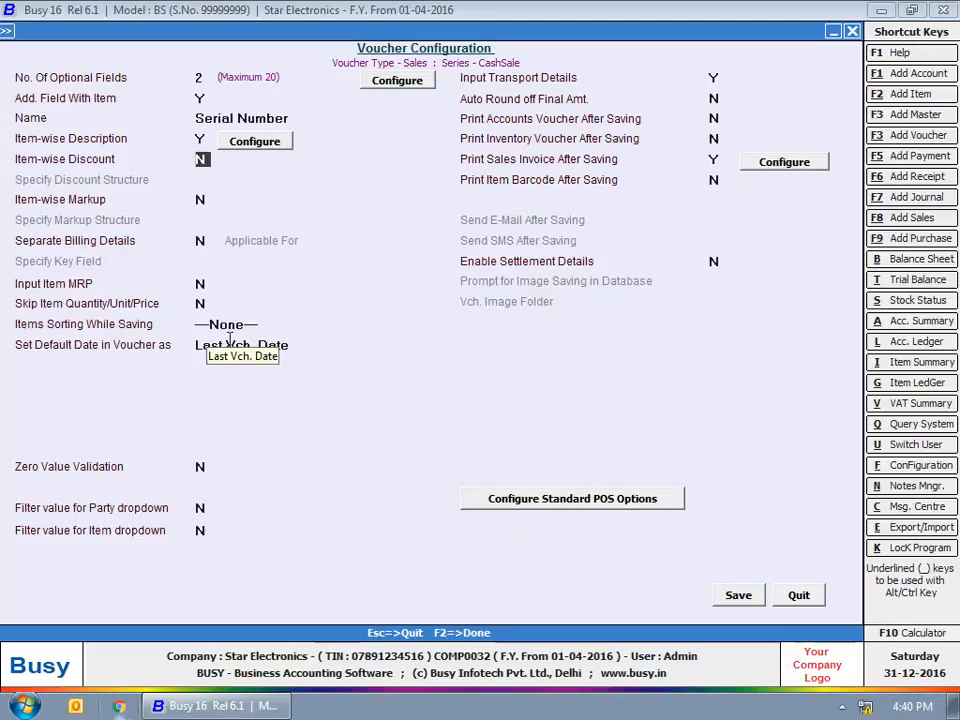
Enable item-wise discount using the Simple Discount, Absolute Amount structure
key("y")
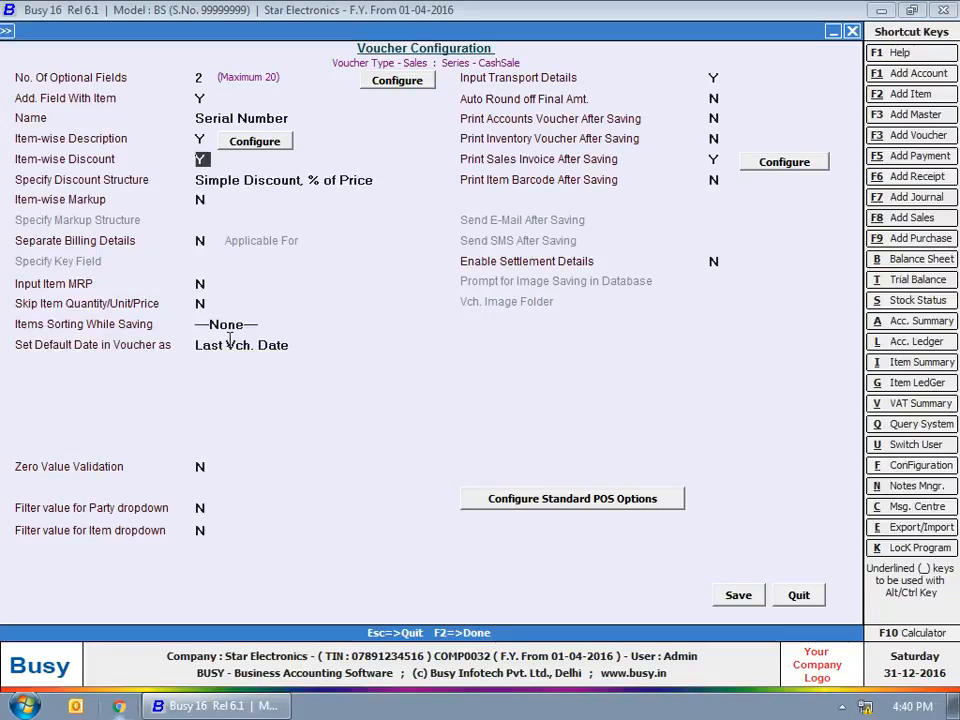
key("Return")
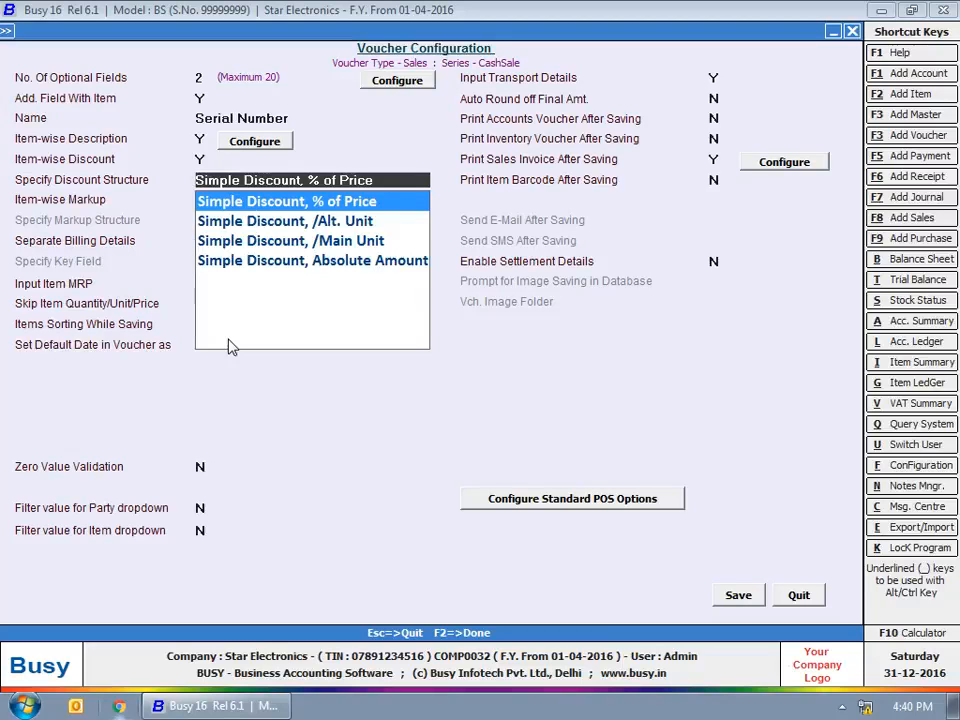
key("Down")
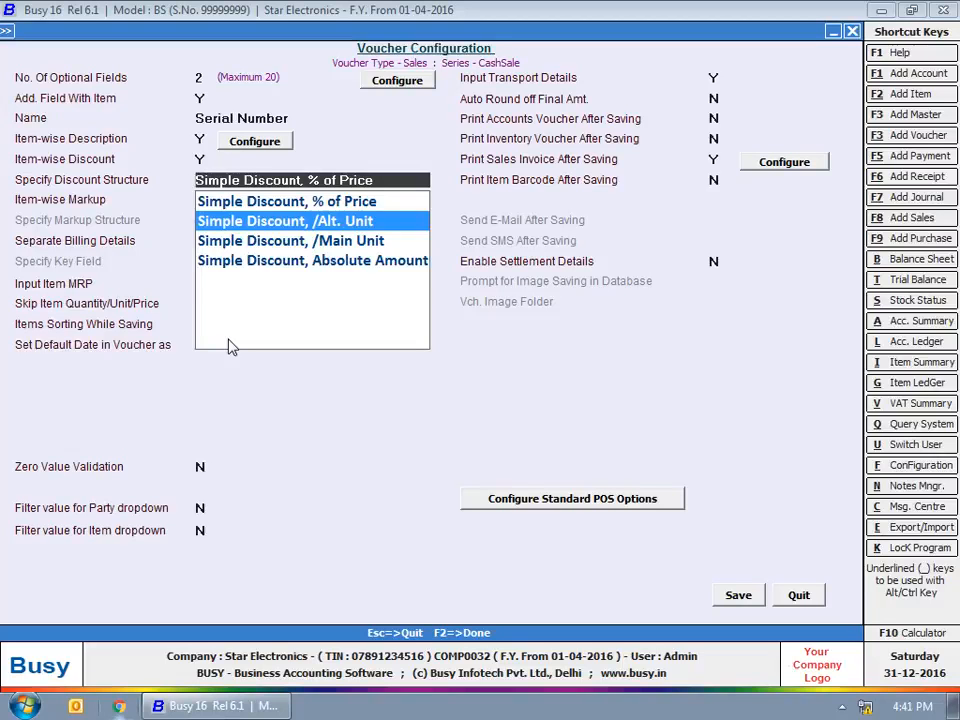
key("Down")
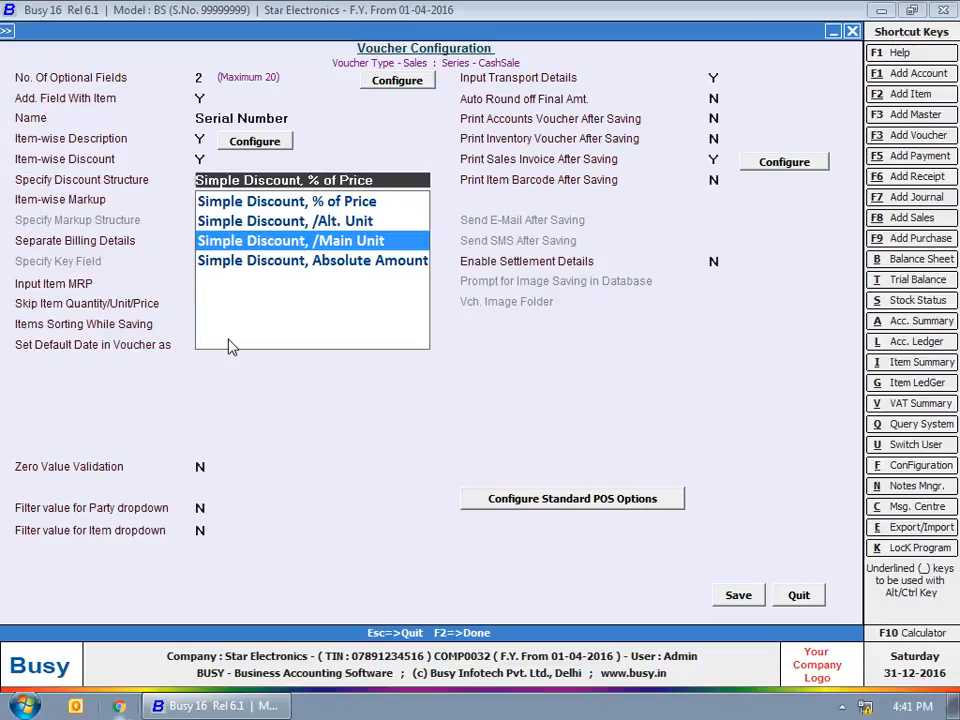
key("Down")
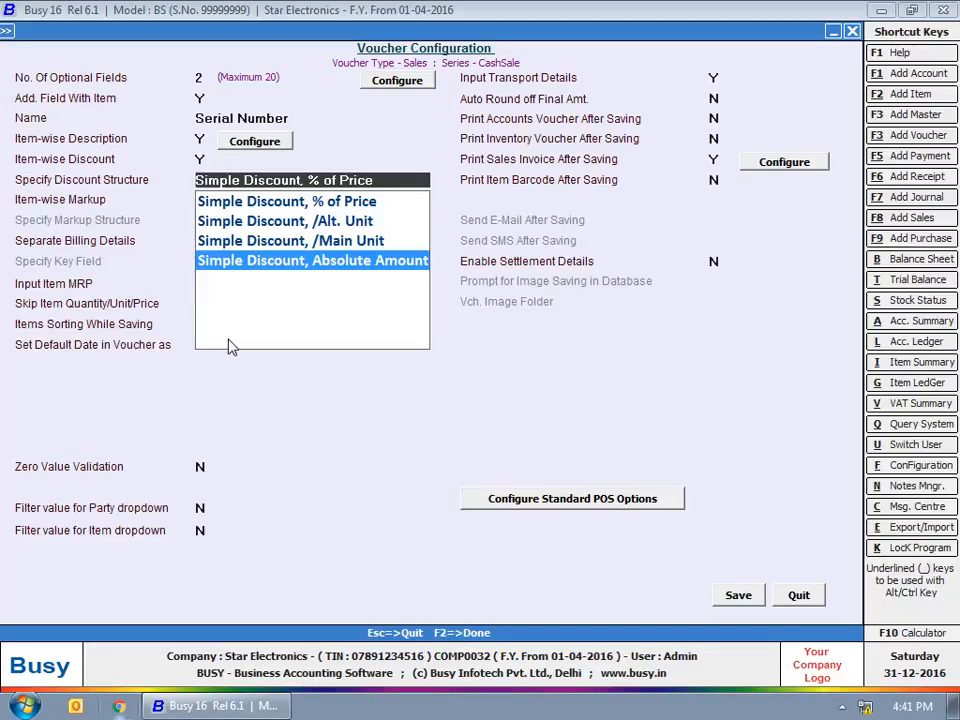
key("Return")
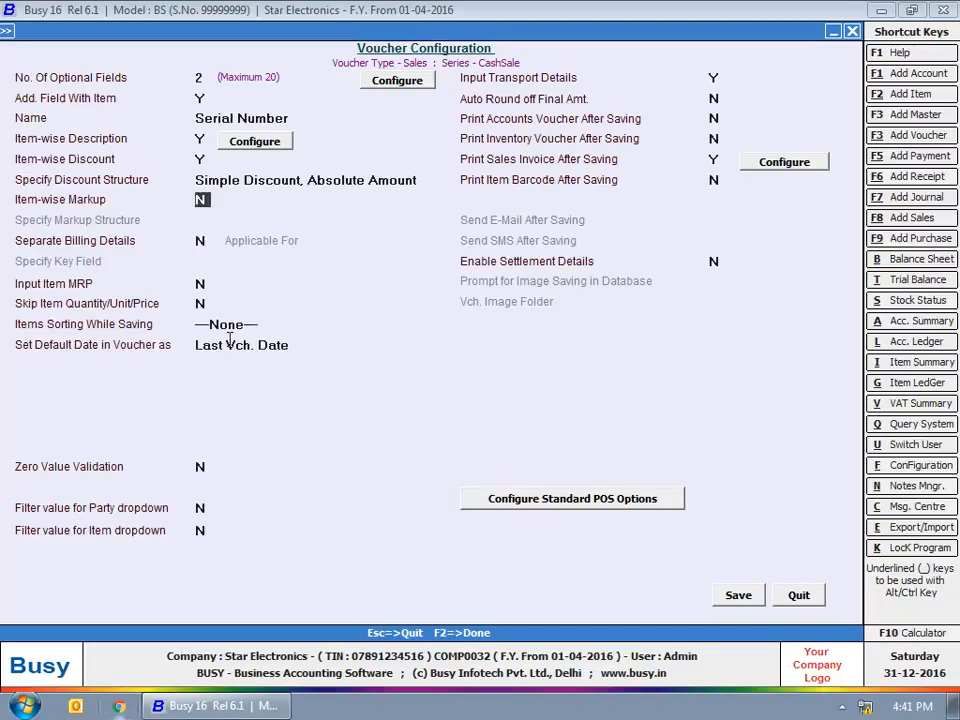
Enable item-wise markup using the Simple Markup, Absolute Amount structure
key("y")
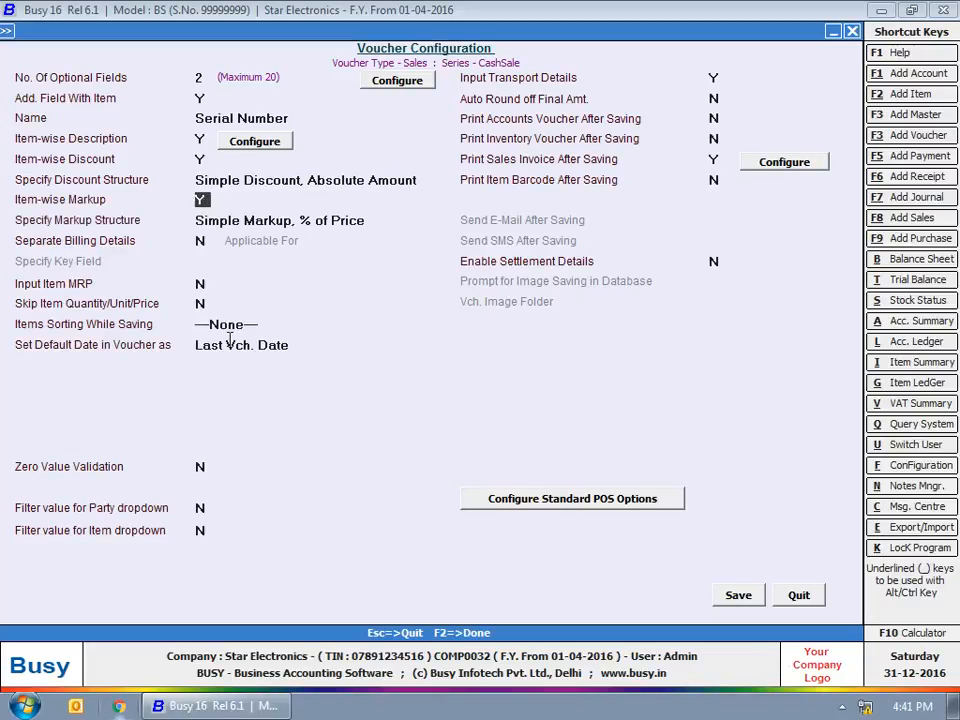
key("Return")
key("Down")
key("Down")
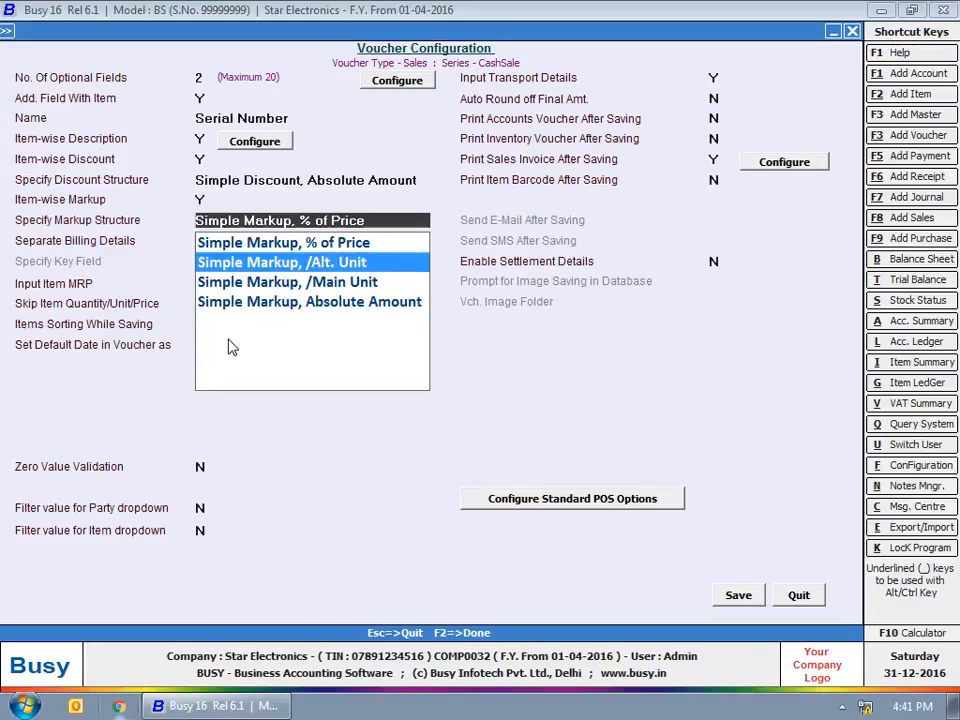
key("Down")
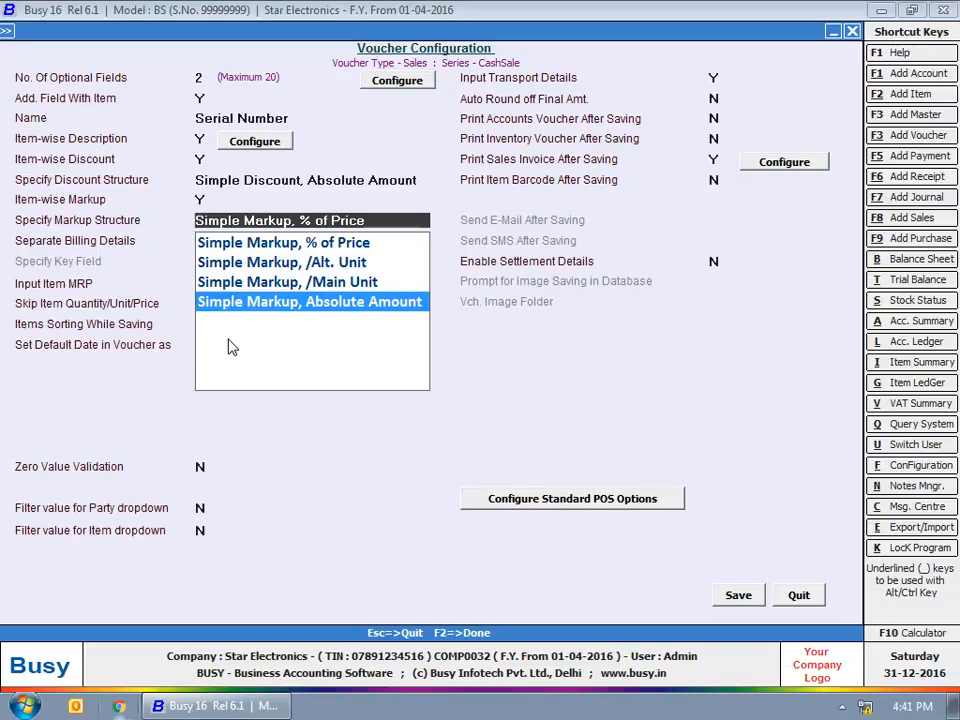
key("Return")
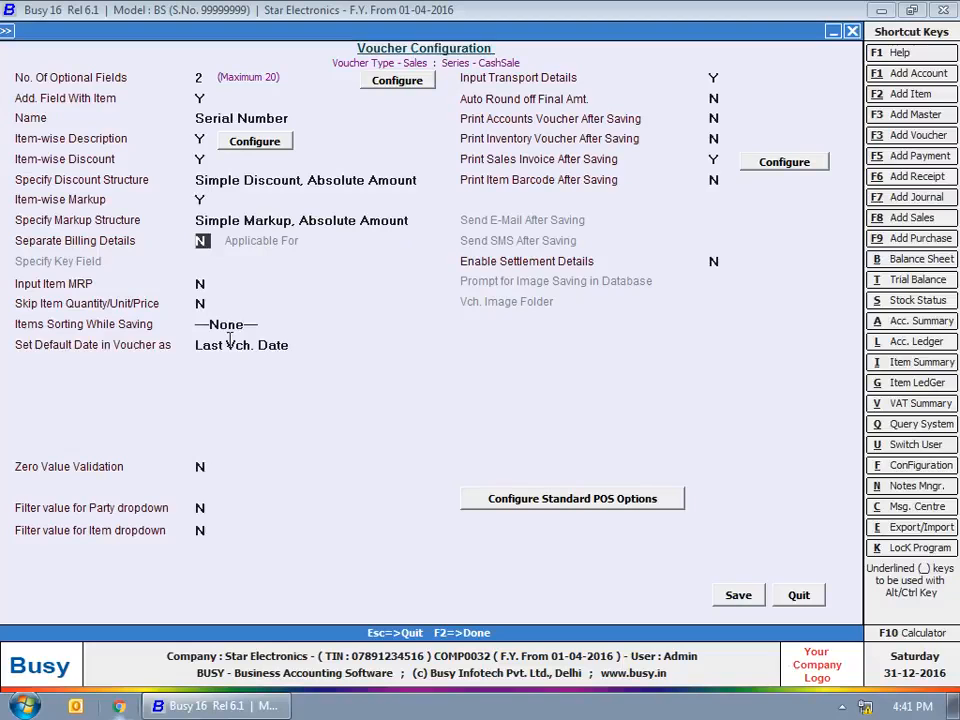
Set Separate Billing Details to Y for Only Cash/Bank, with Party Name as key field
type("Y")
key("Return")
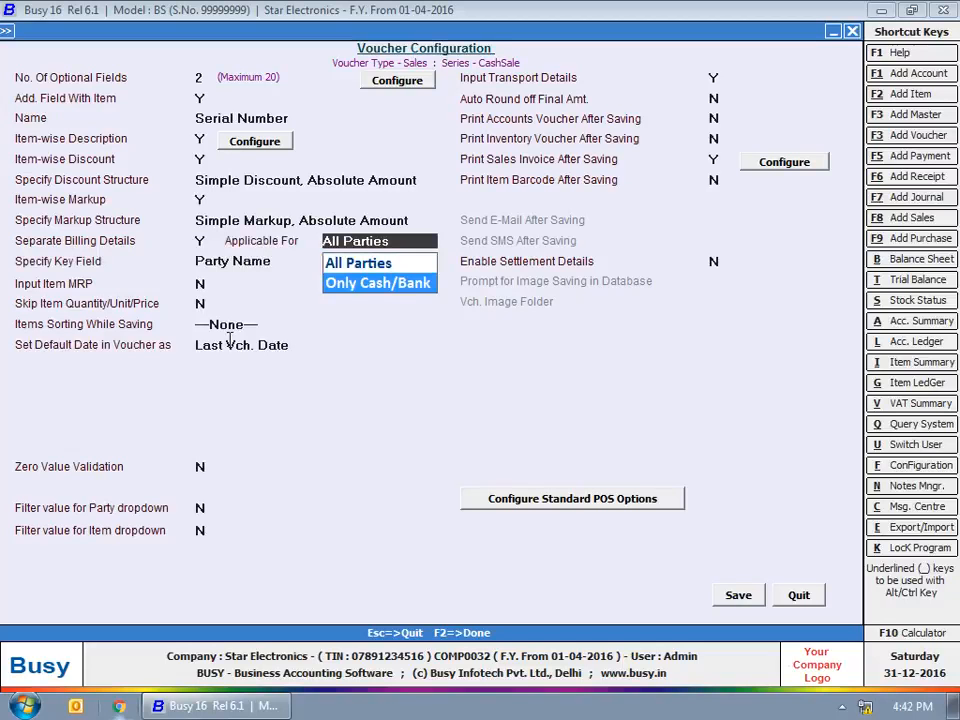
key("Down")
key("Return")
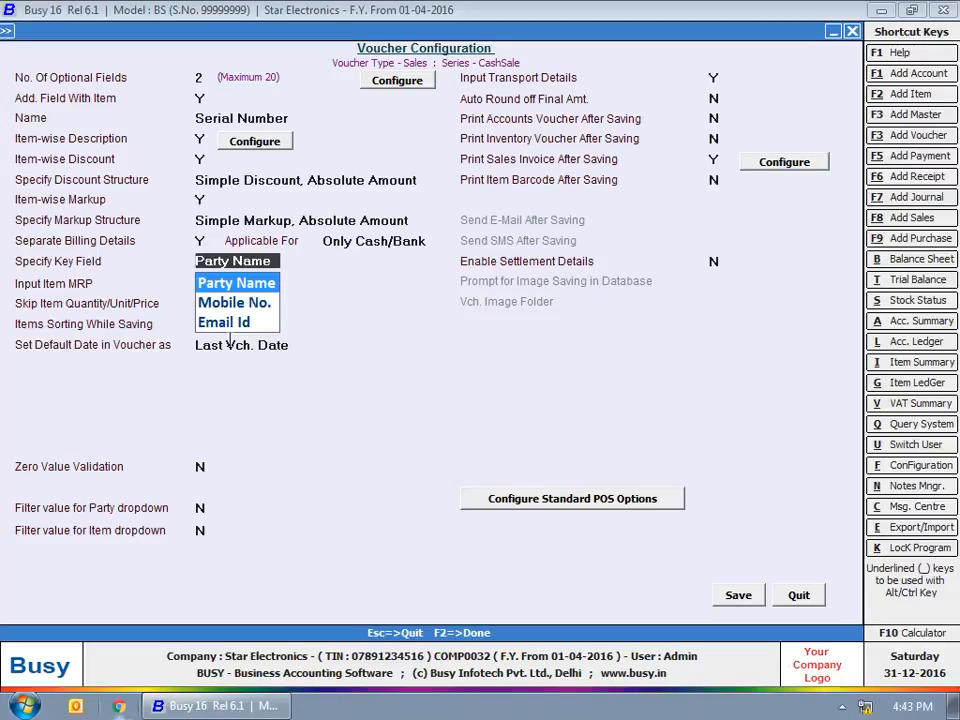
key("Down")
key("Down")
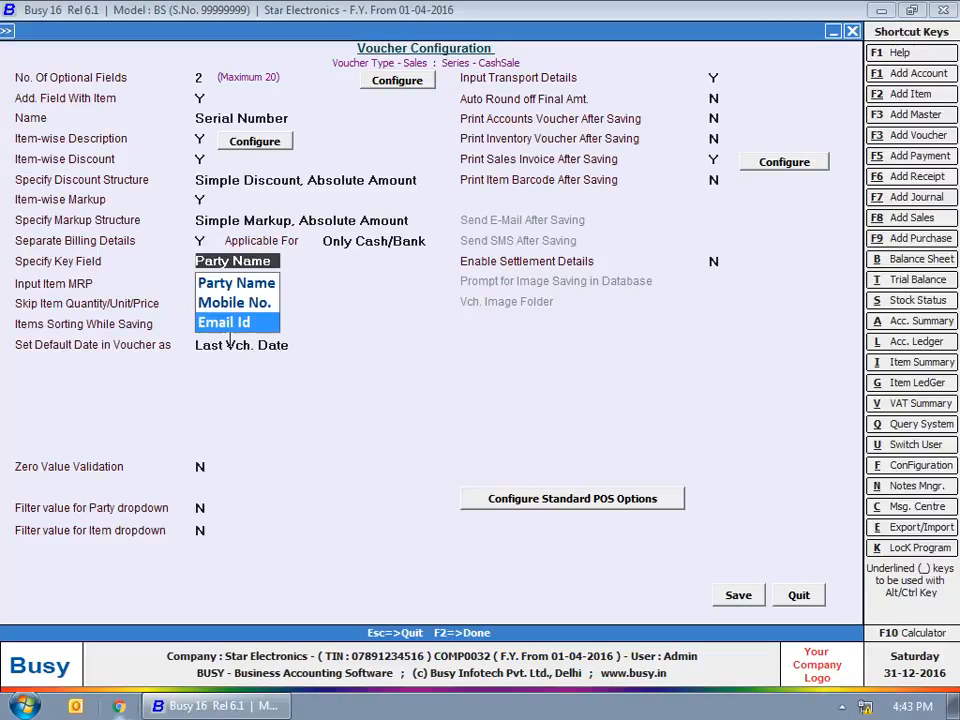
key("Up")
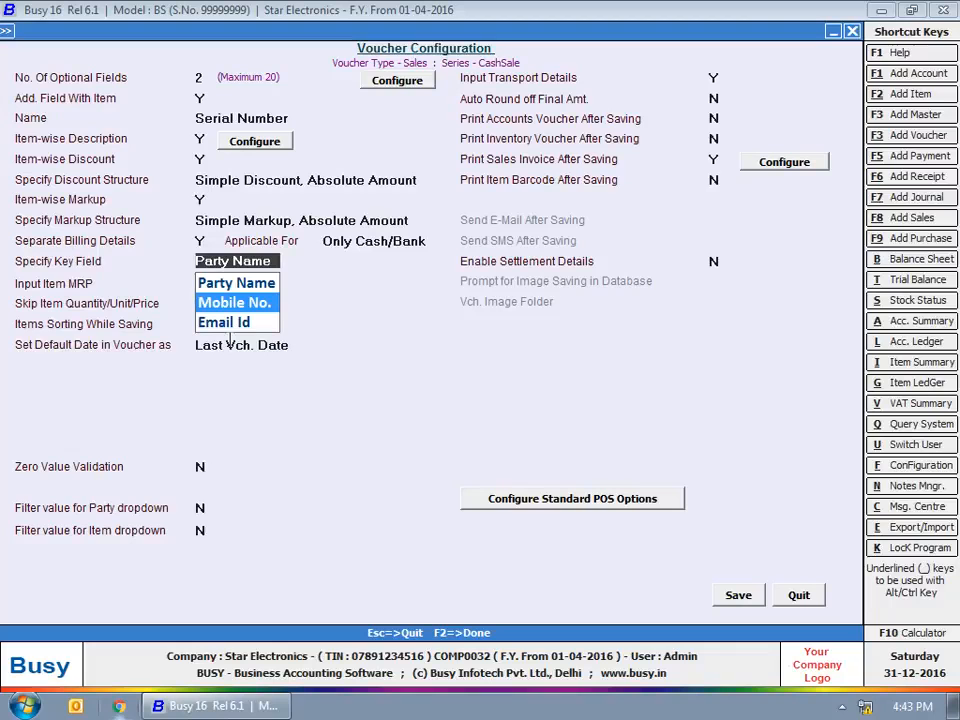
key("Up")
key("Return")
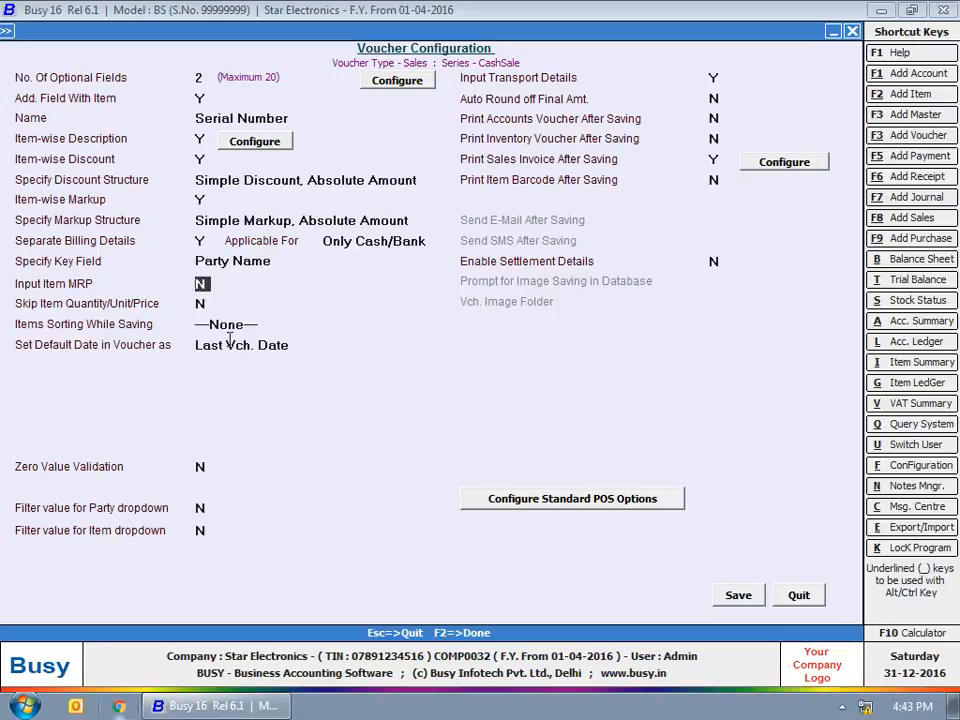
Set Input Item MRP to Y, leaving Skip Item Quantity/Unit/Price unchanged
key("y")
key("Return")
Set Items Sorting While Saving to Item Opt. Field 2-wise
left_click(208, 323)
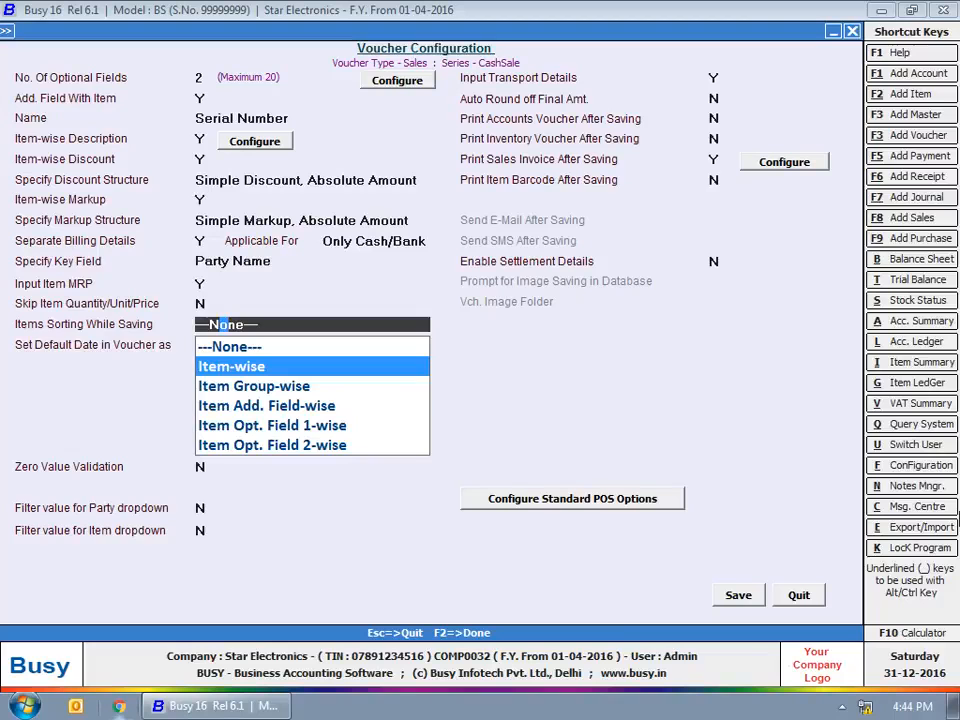
key("Down")
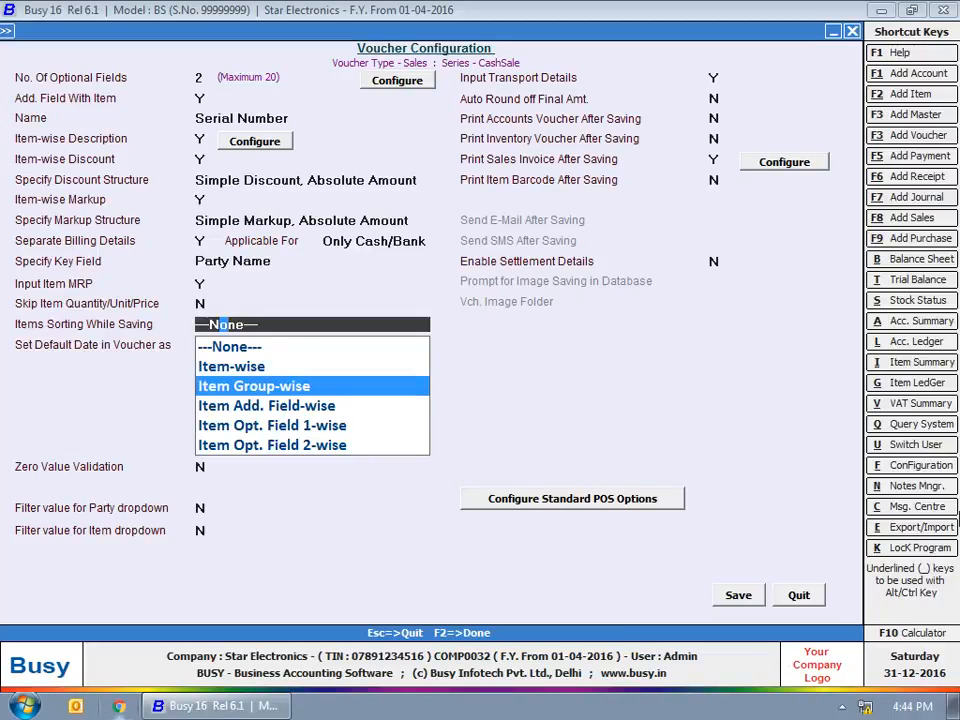
key("Down")
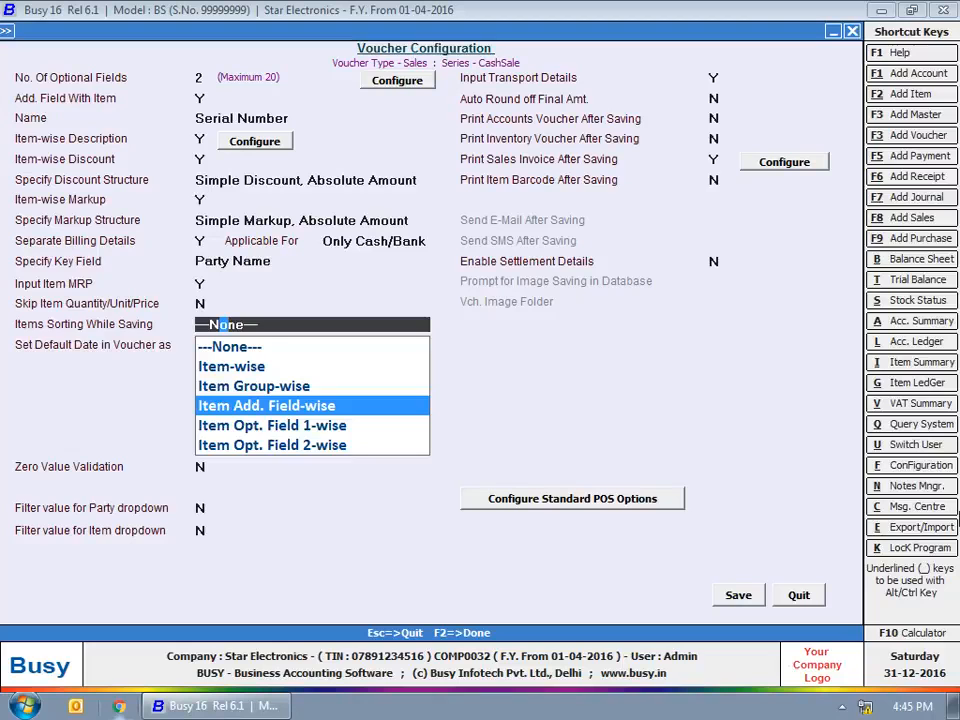
key("Down")
key("Down")
key("Return")
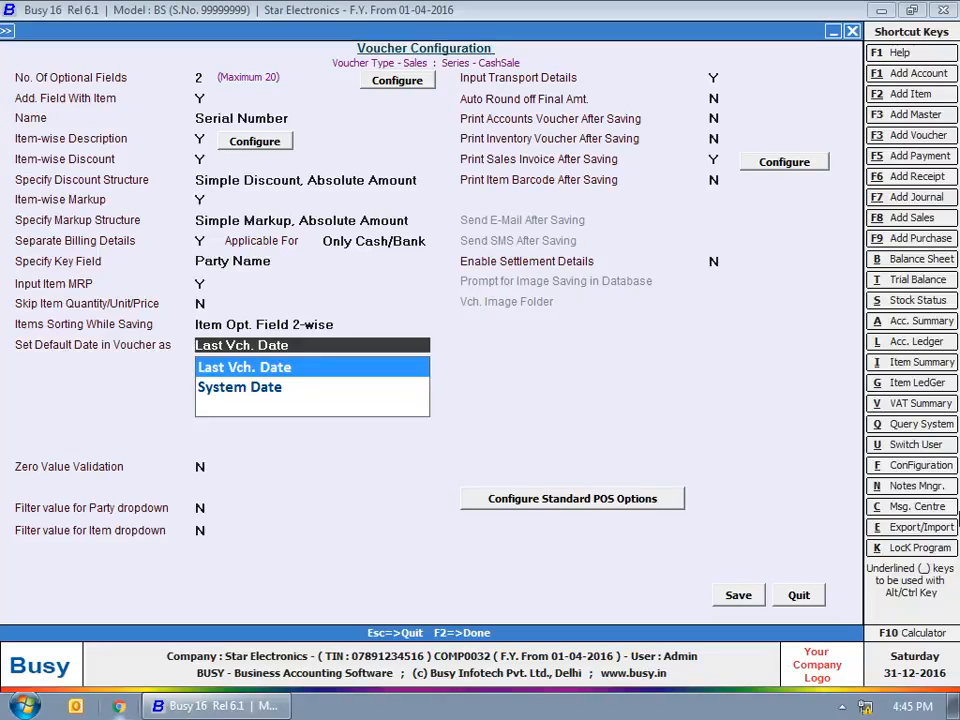
Default the voucher date to System Date and set Zero Value Validation to Y
key("Down")
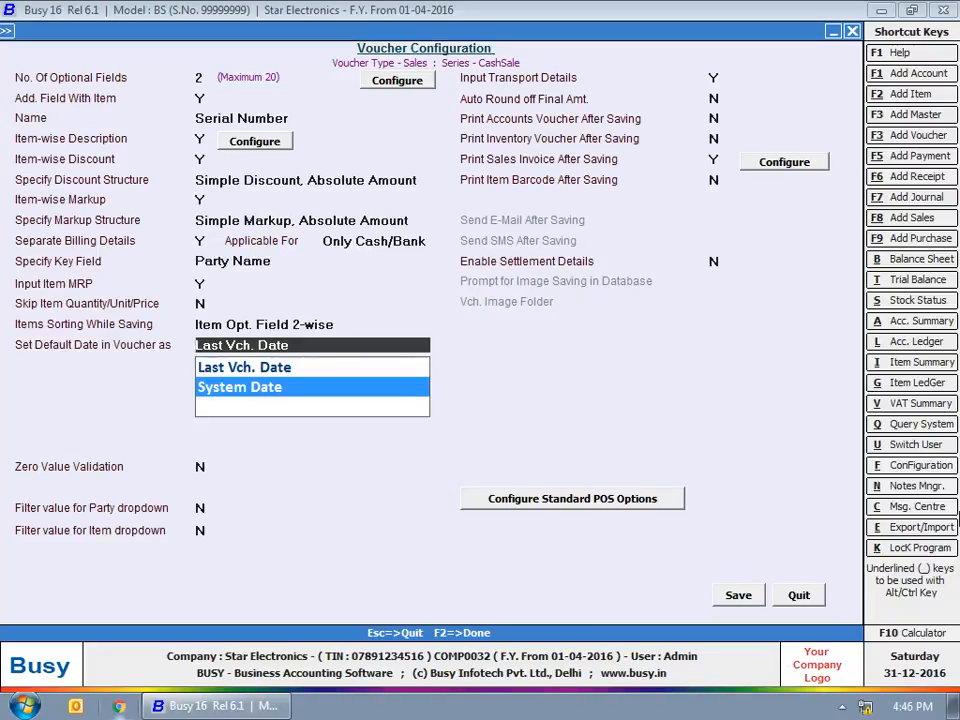
key("Return")
key("y")
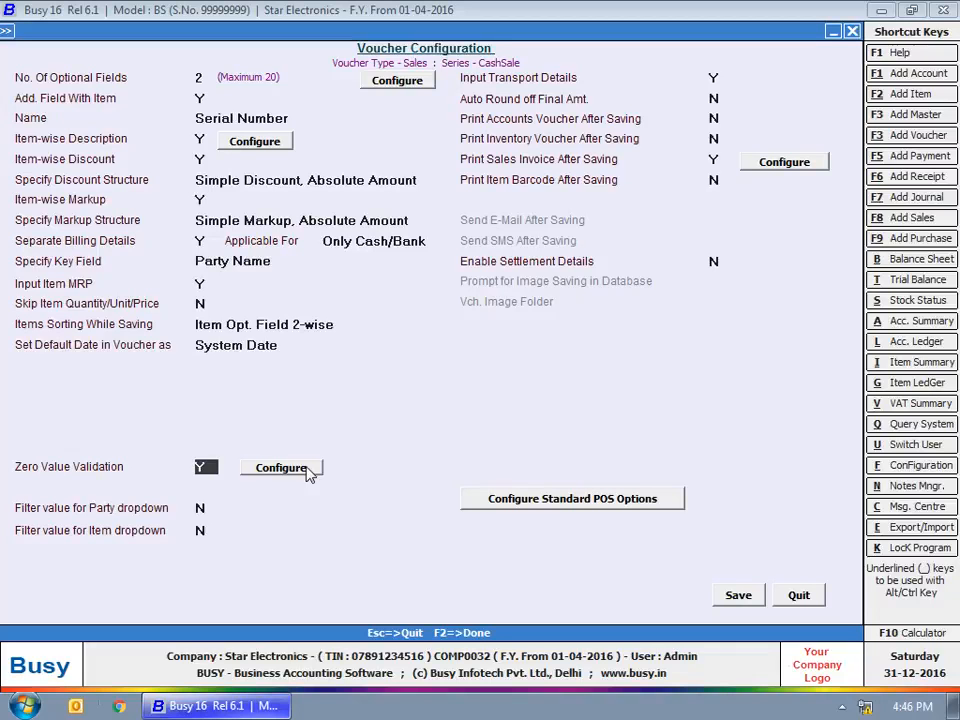
Disallow zero item price, item amount, voucher quantity and voucher amount, keeping item quantity allowed
left_click(309, 472)
key("space")
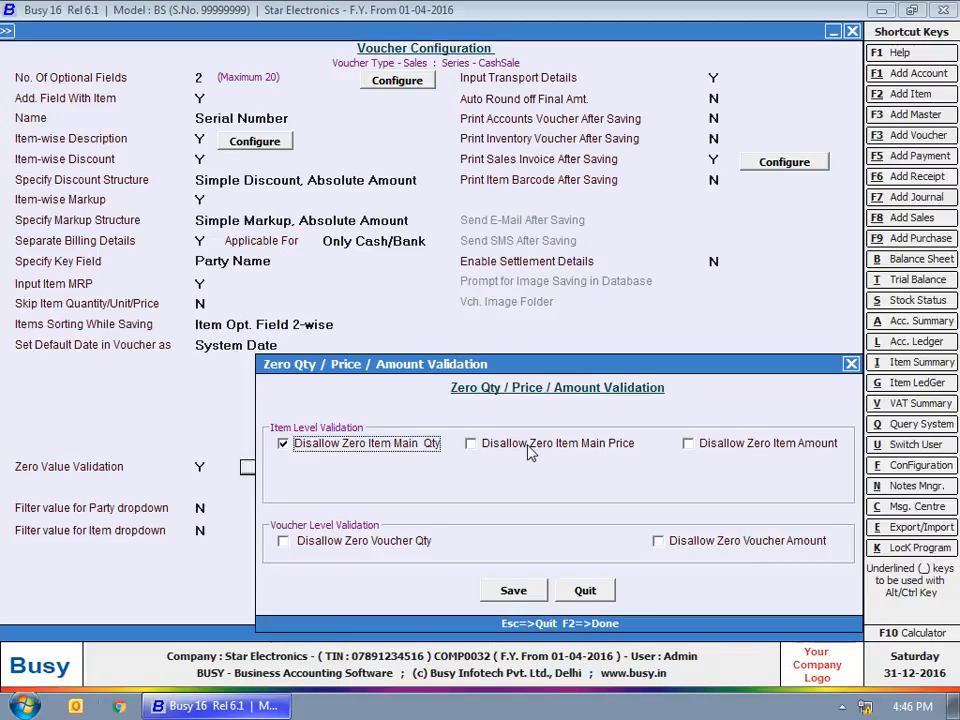
key("Tab")
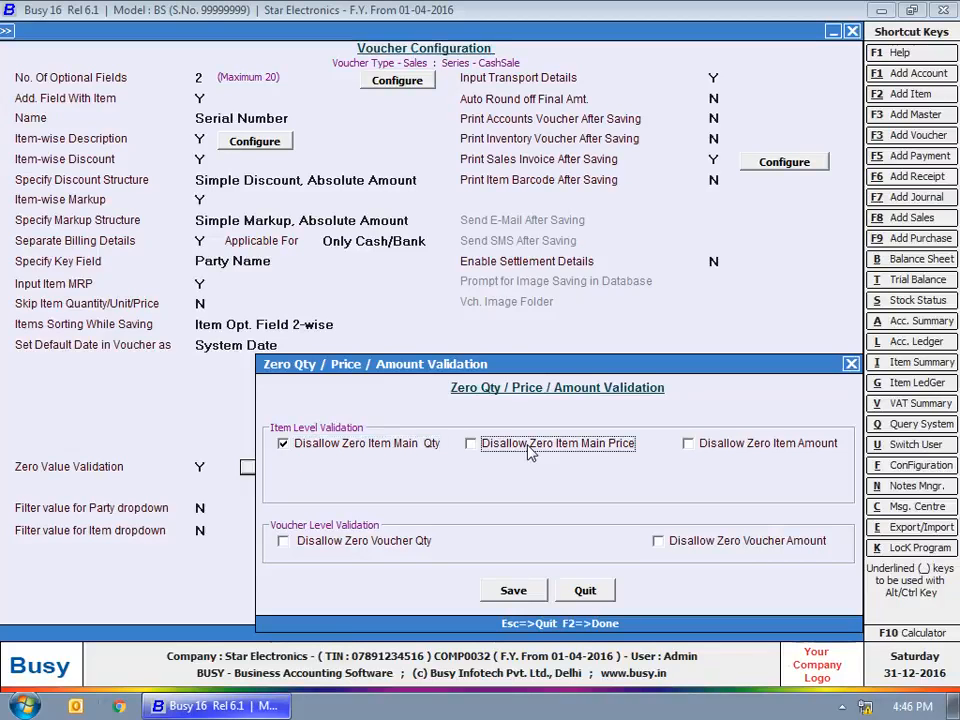
key("space")
left_click(783, 446)
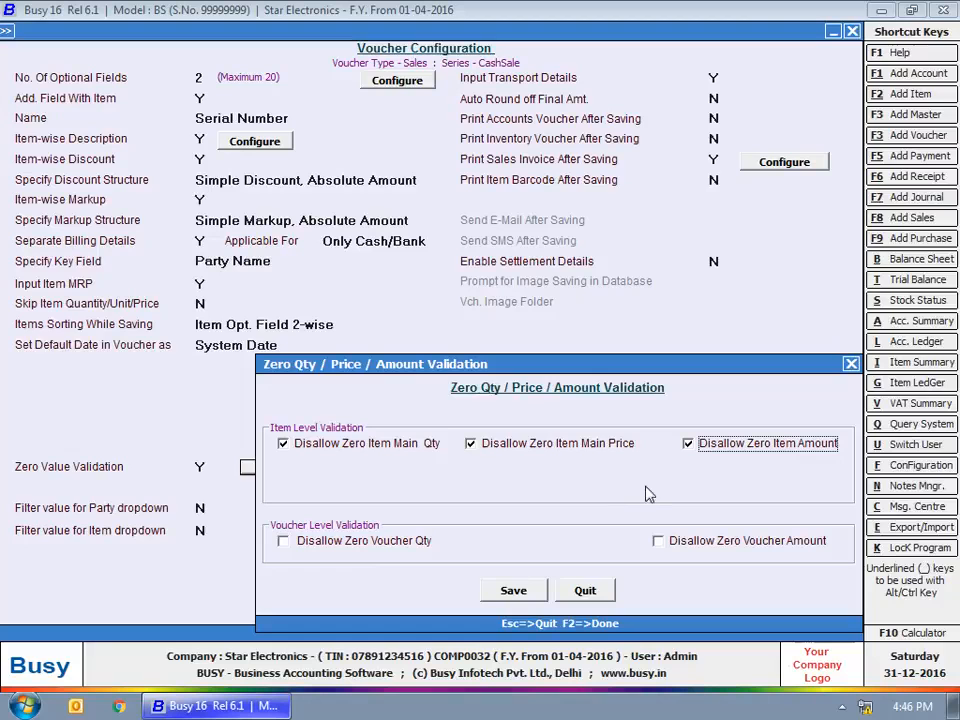
double_click(283, 441)
left_click(340, 450)
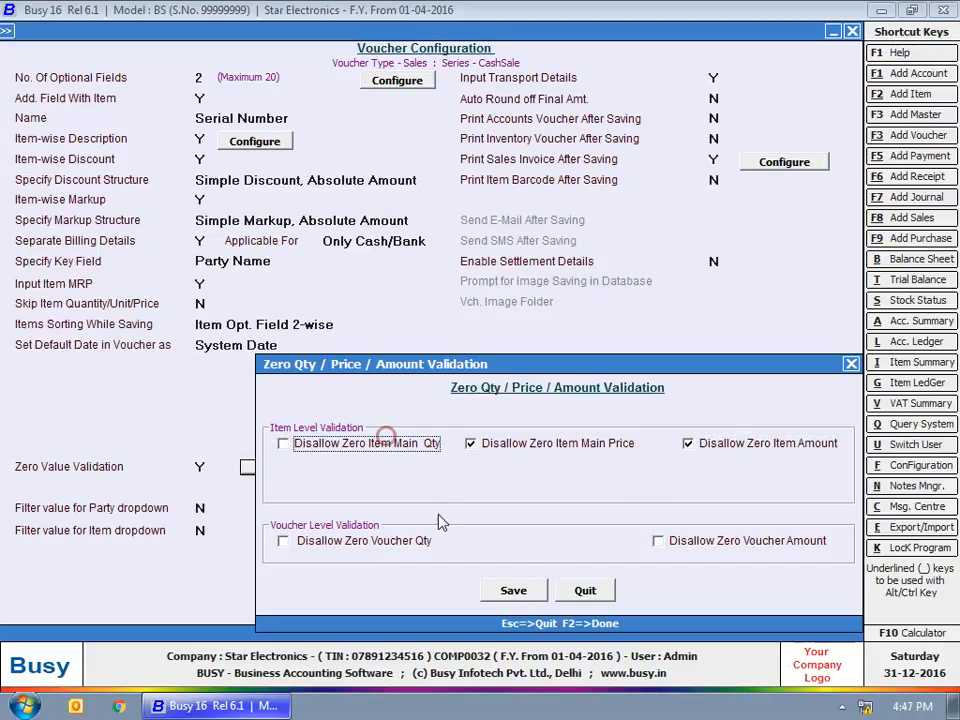
left_click(330, 541)
left_click(660, 540)
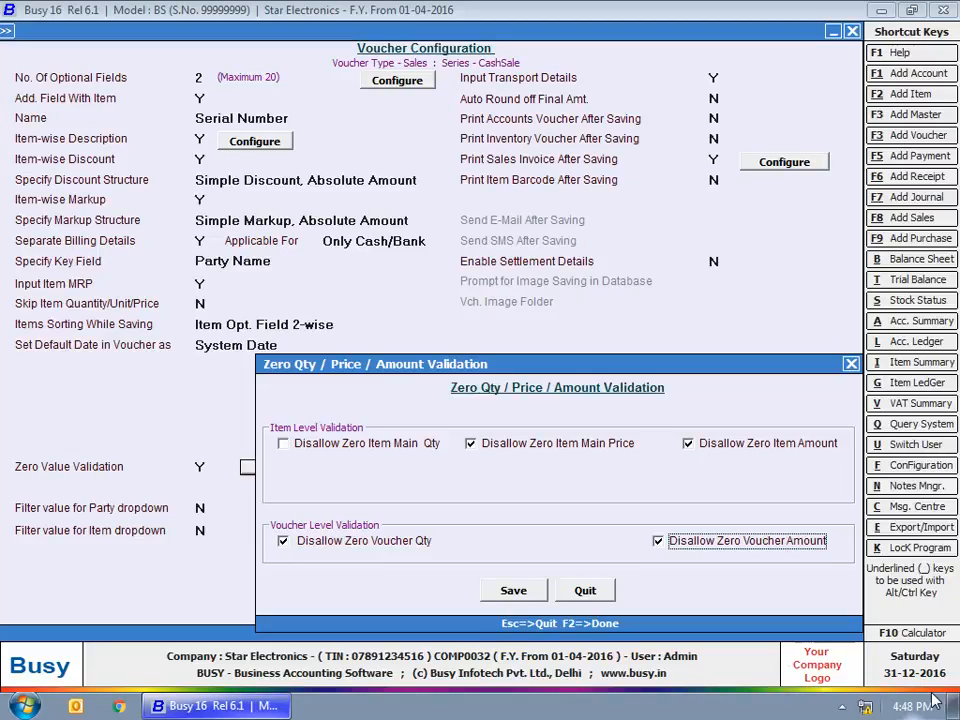
left_click(580, 592)
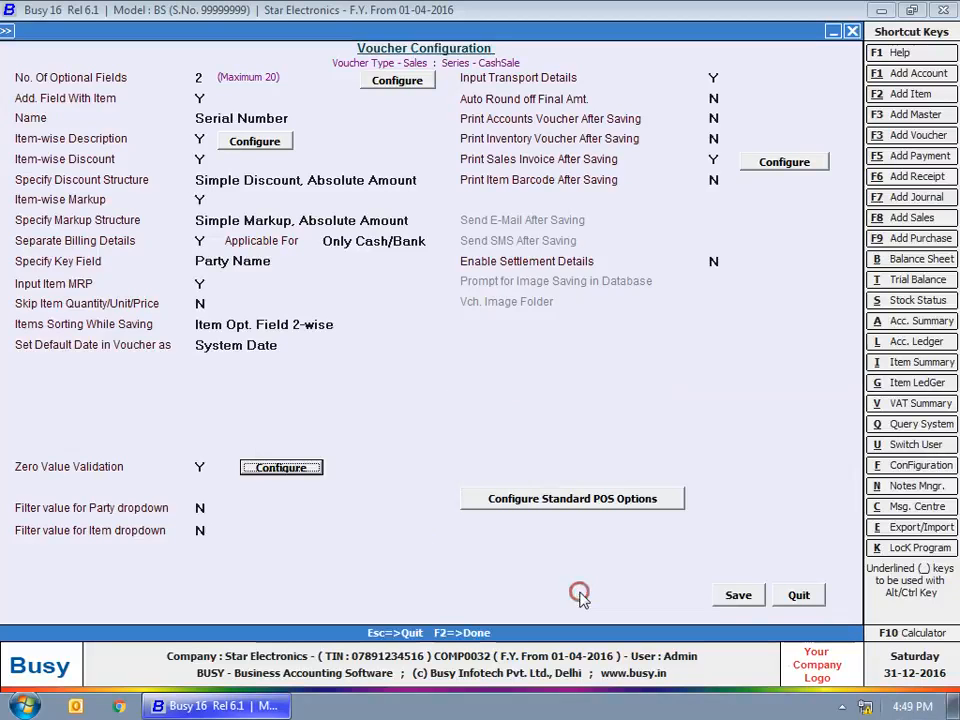
left_click(201, 508)
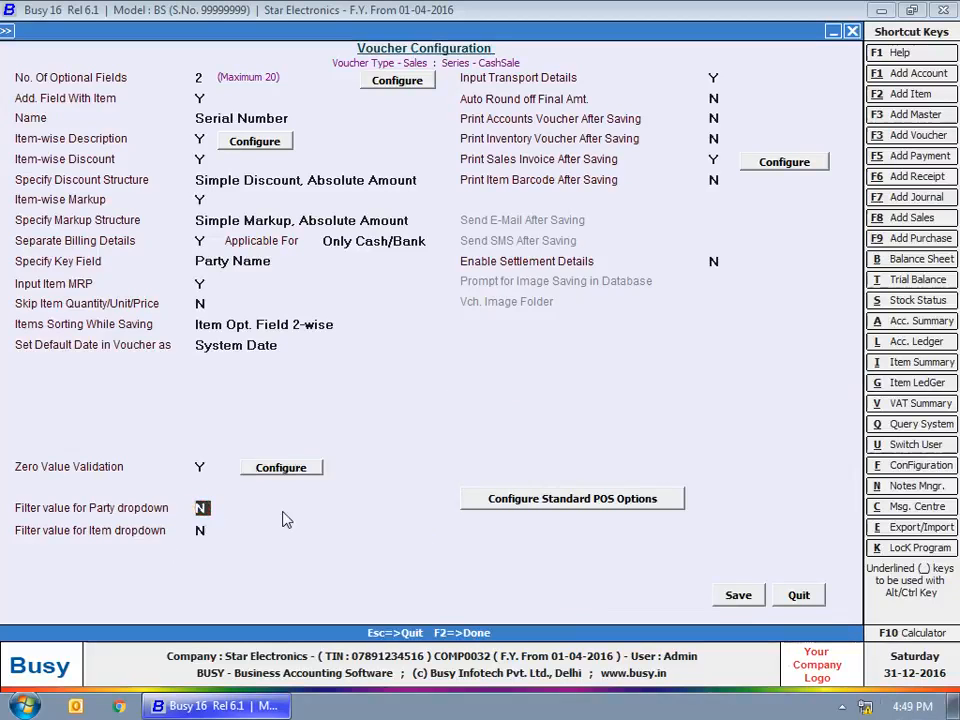
key("y")
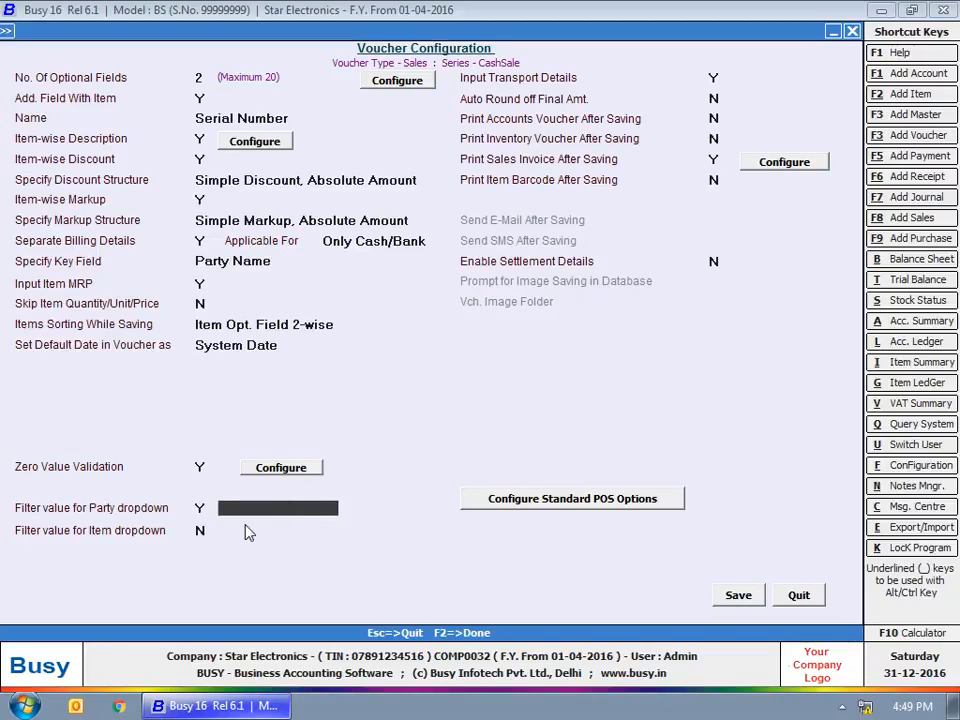
left_click(253, 508)
left_click(195, 508)
left_click(201, 508)
type("n")
left_click(201, 531)
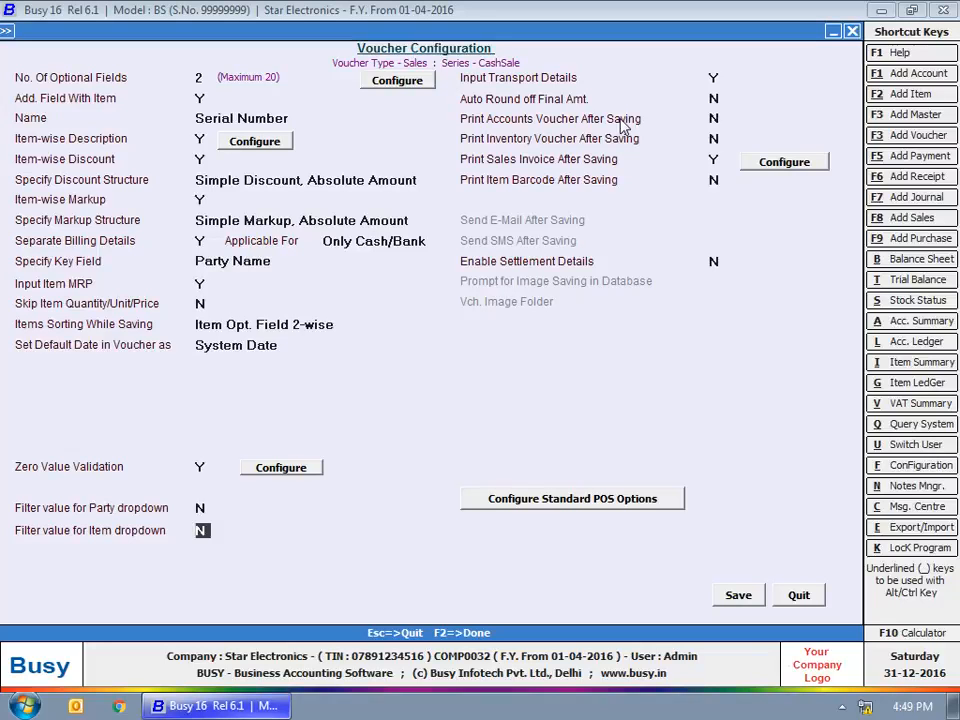
left_click(718, 77)
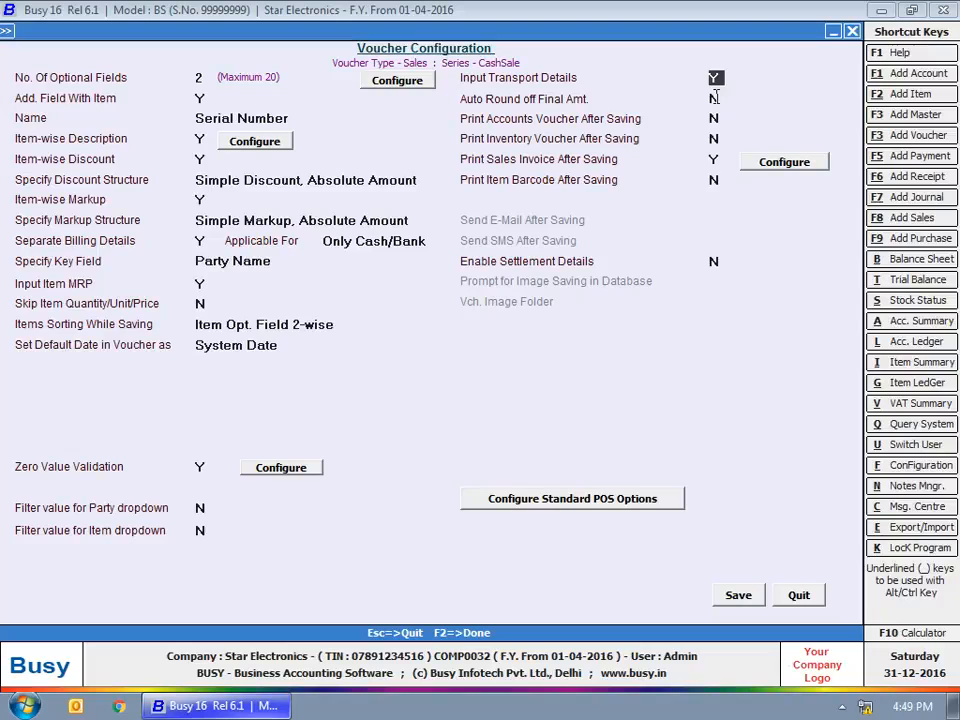
Turn on automatic round-off using Rounded Off (+)/(-) sundries, asking before adding the round-off sundry
left_click(716, 97)
key("y")
left_click(789, 102)
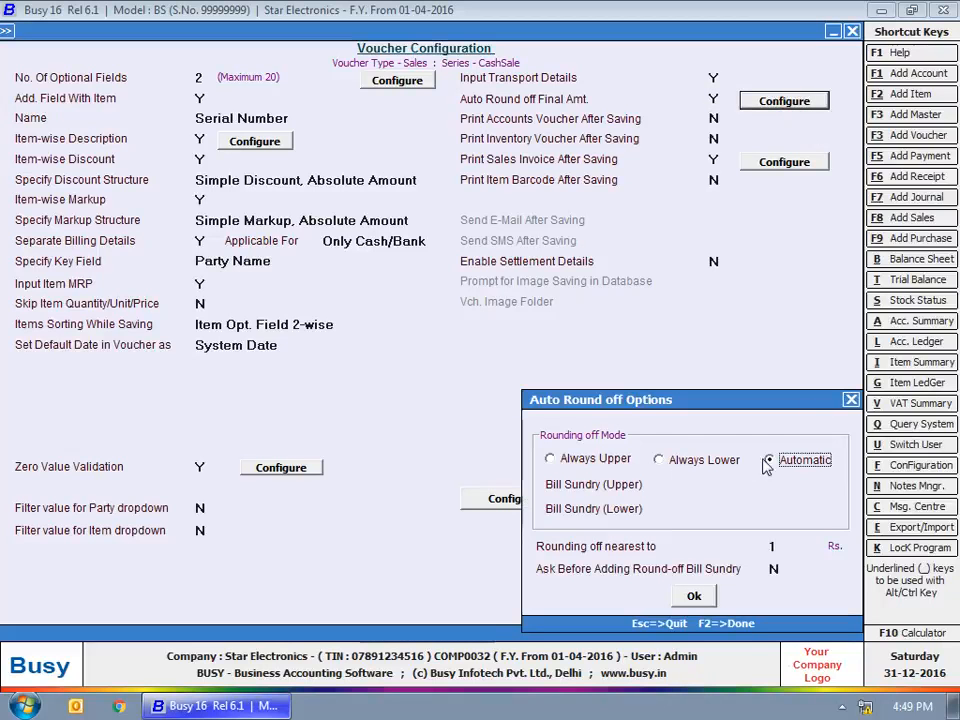
left_click(677, 475)
type("r")
key("Down")
key("Return")
type("r")
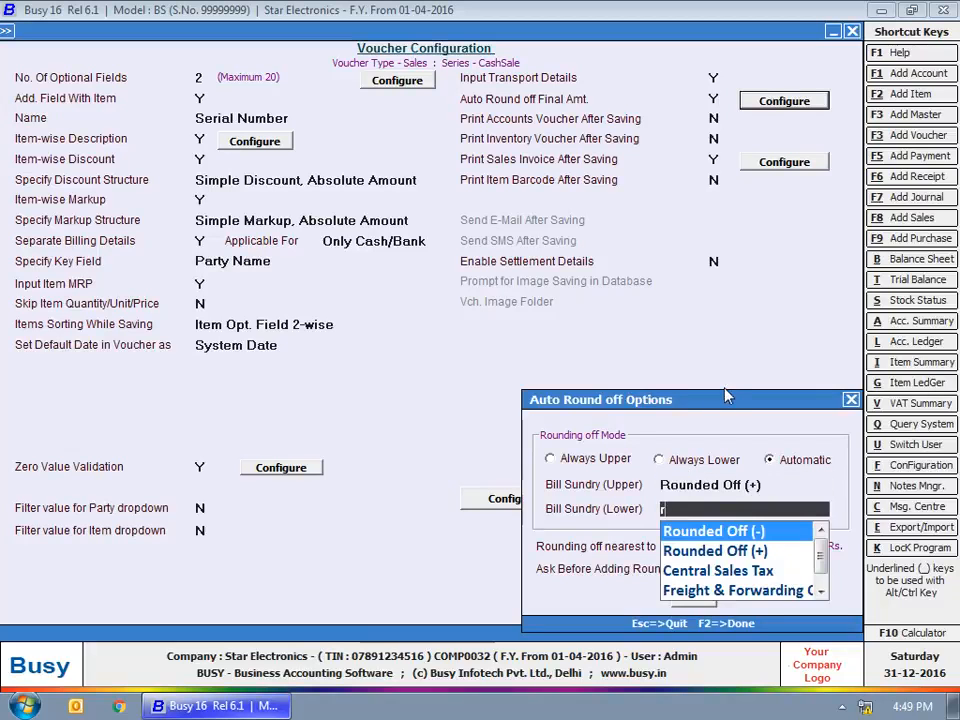
key("Return")
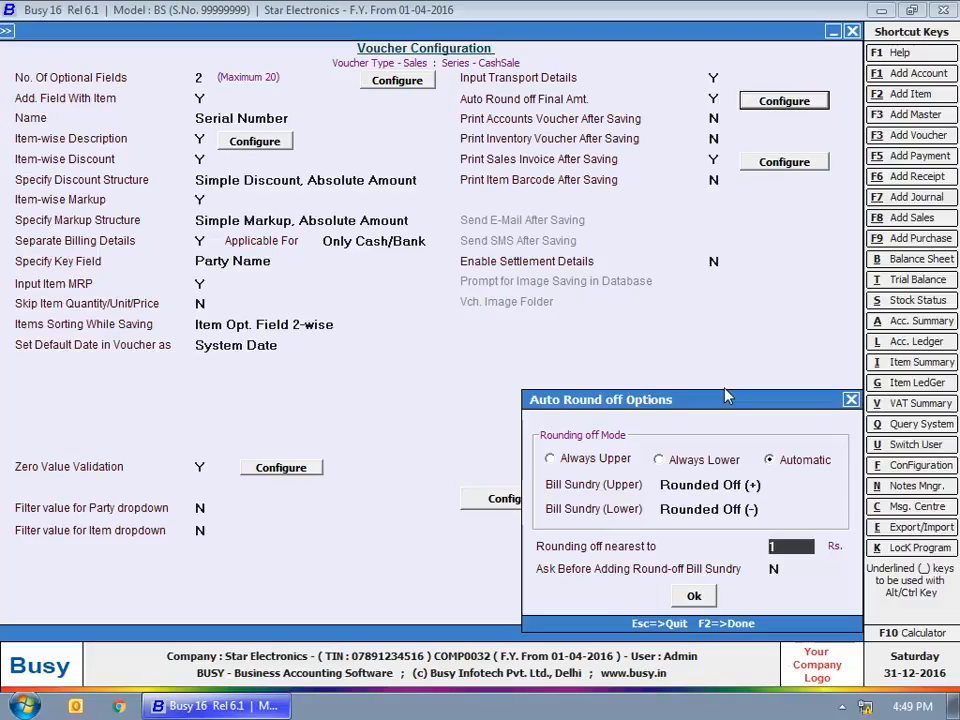
key("Return")
type("y")
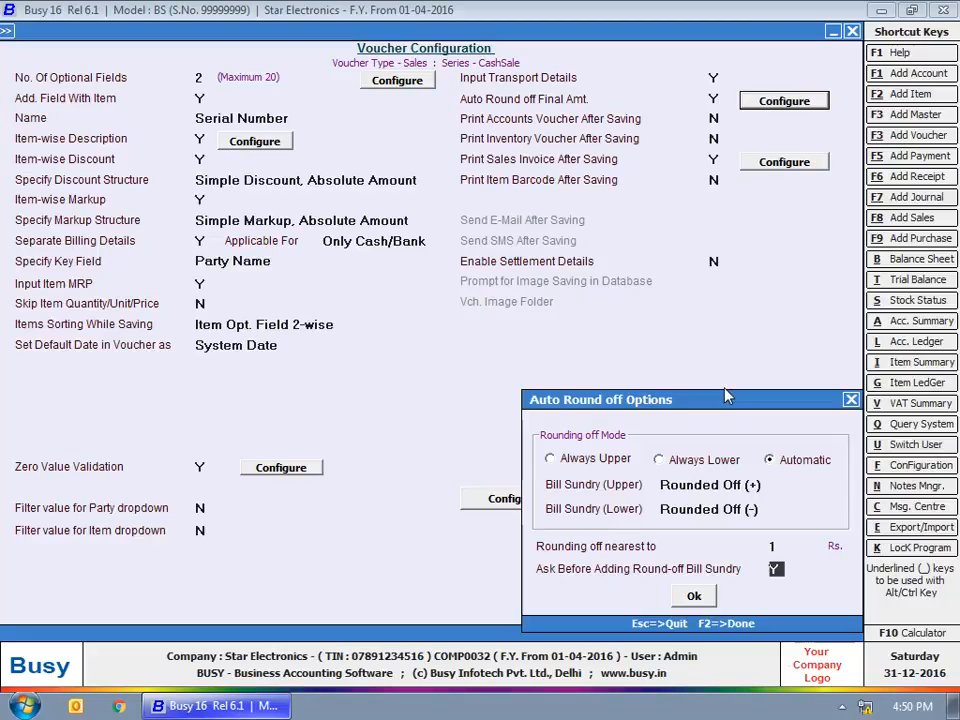
left_click(694, 595)
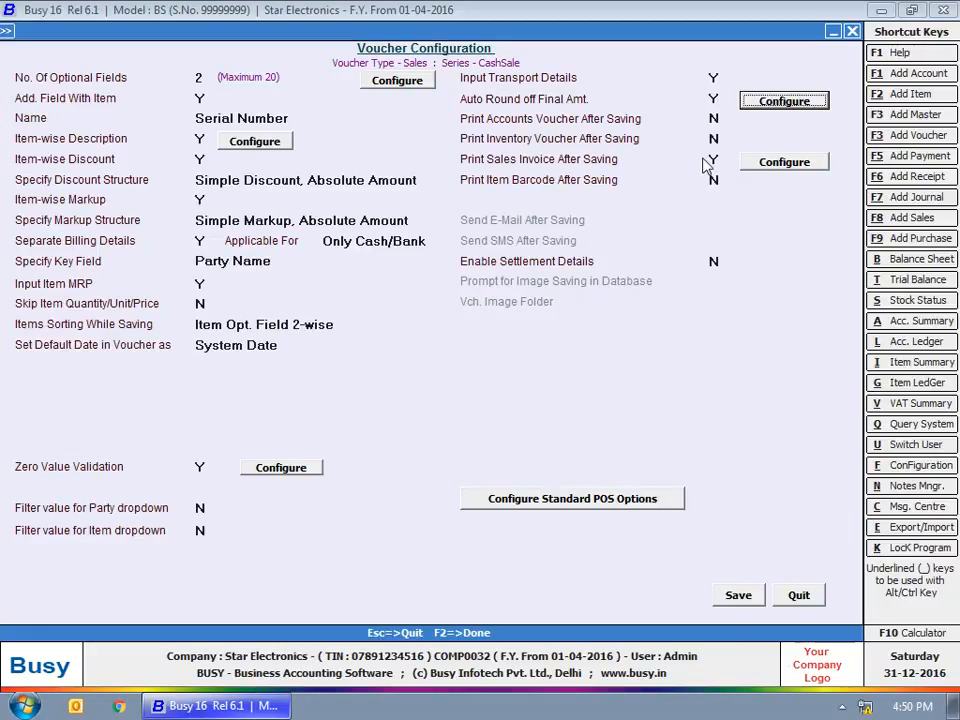
Set Print Accounts Voucher After Saving to Y
left_click(712, 118)
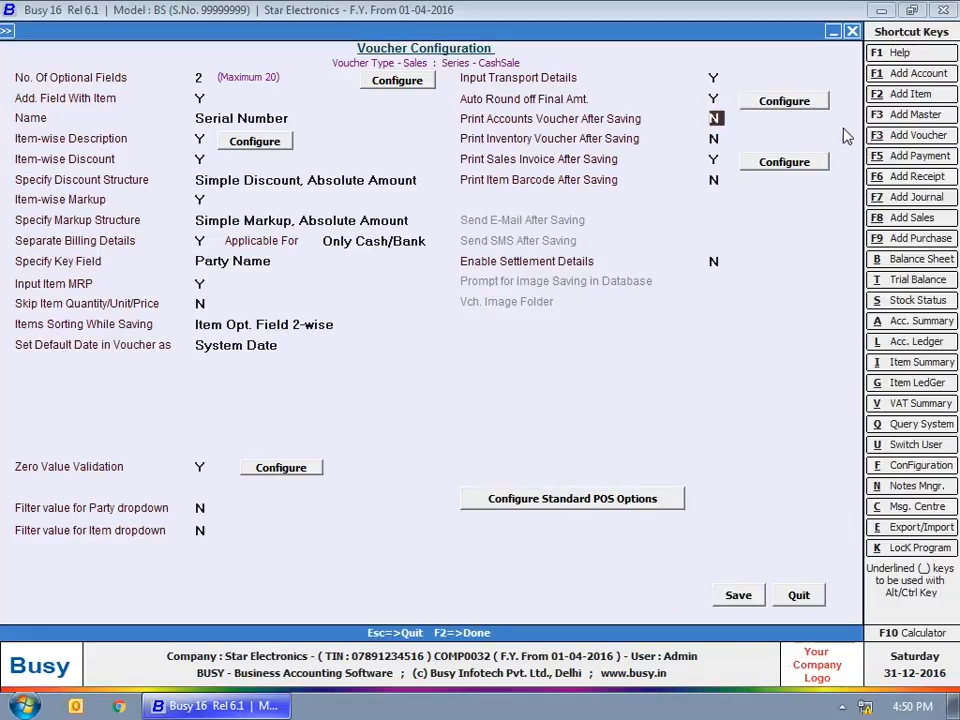
key("y")
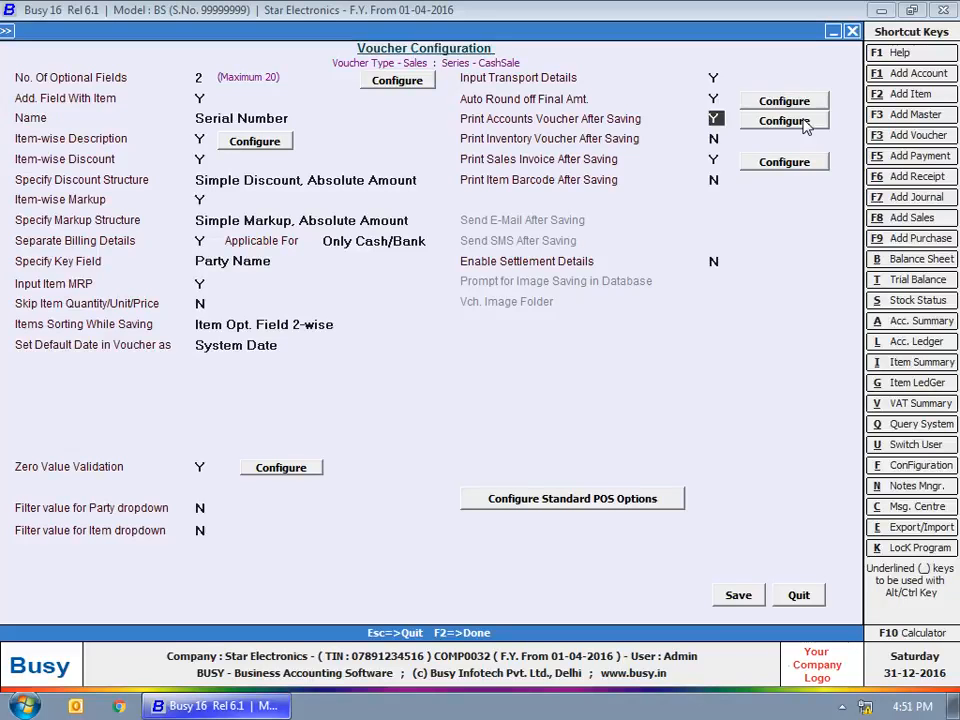
Keep STANDARD format and set a default of 2 copies with Can Change set to Y
left_click(784, 121)
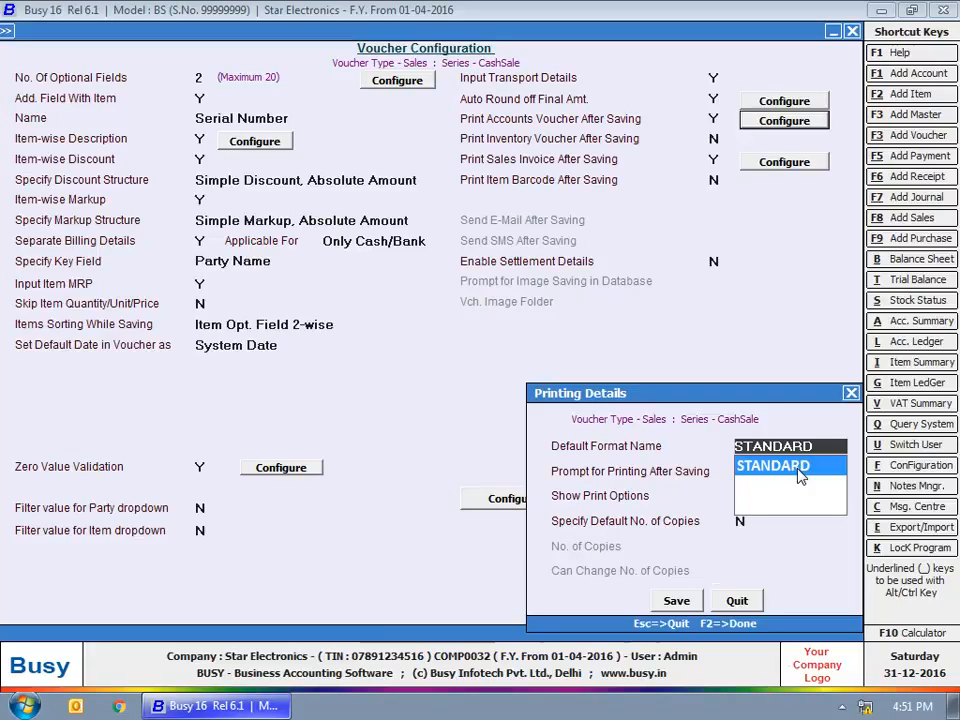
key("Return")
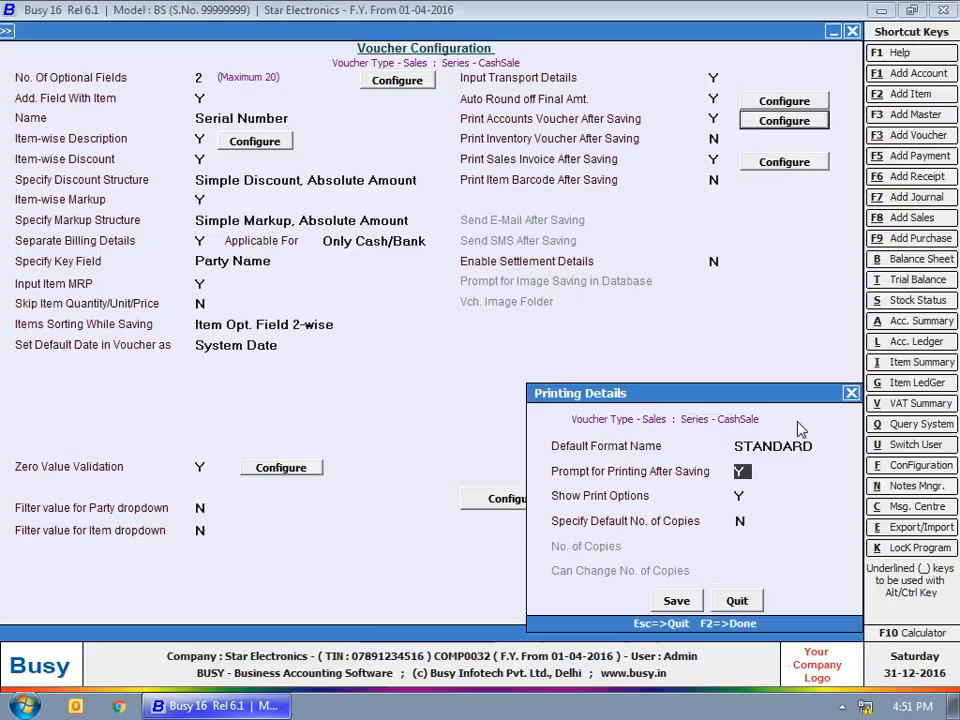
key("Return")
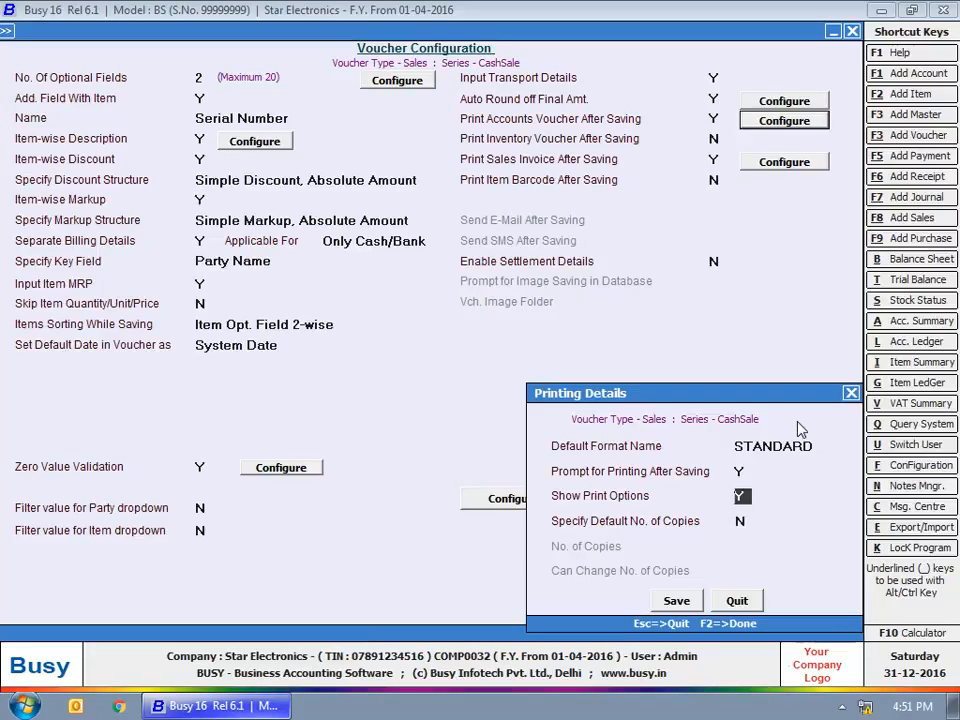
key("Return")
type("y")
key("Return")
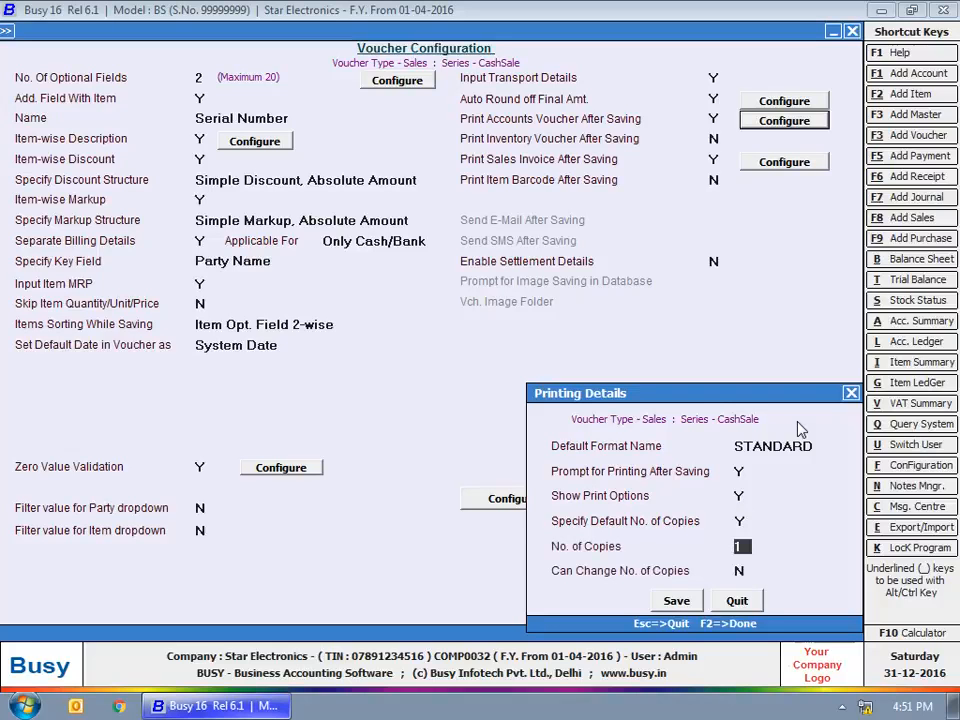
type("2")
key("Return")
type("y")
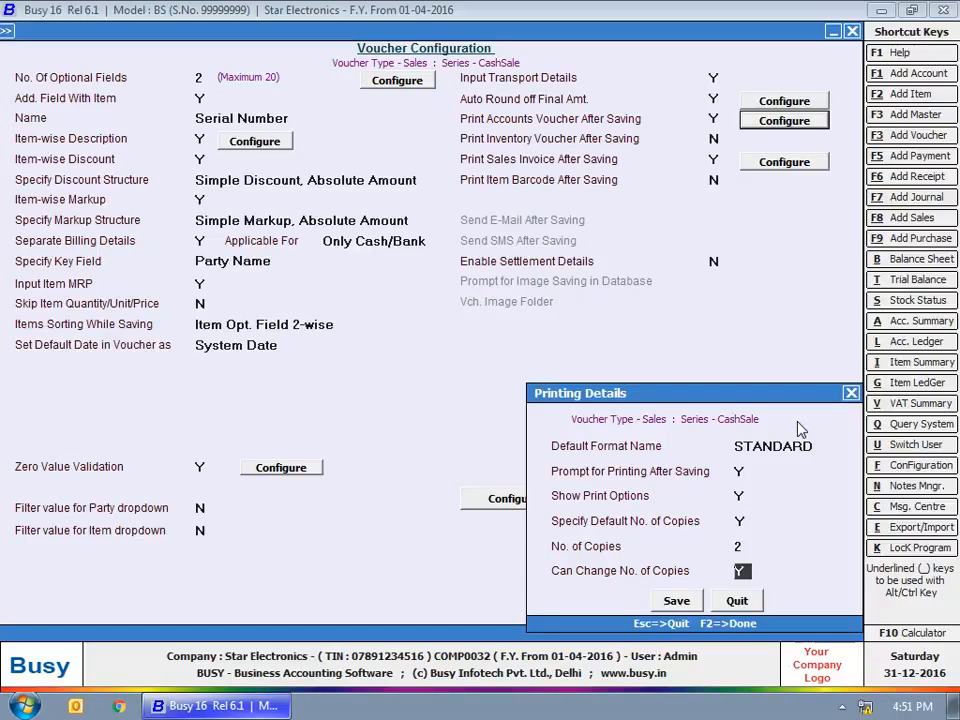
left_click(731, 601)
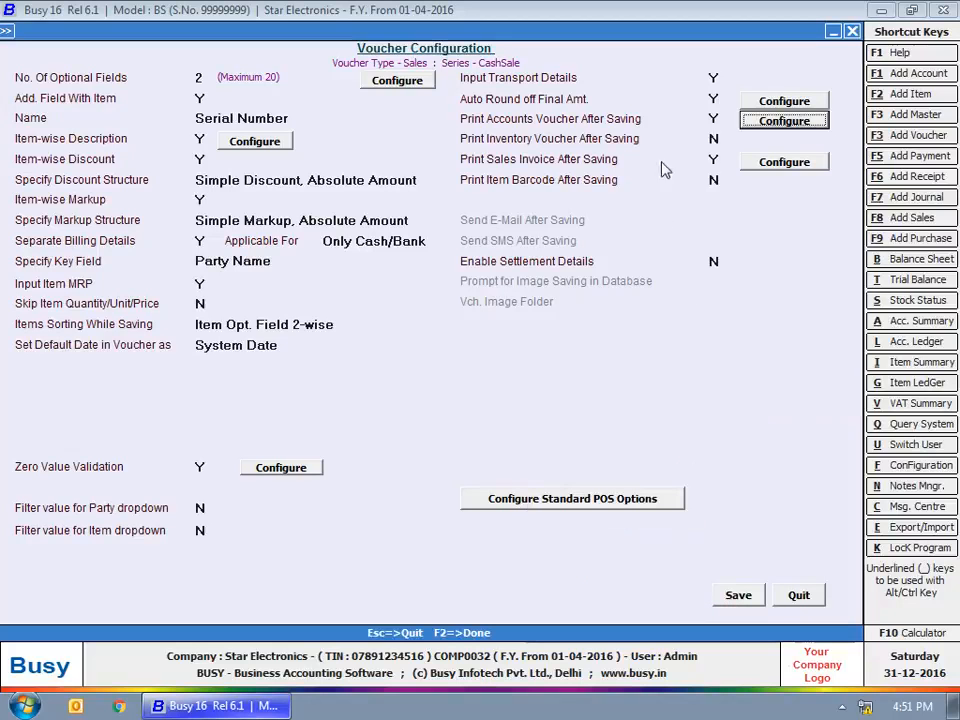
Set Print Inventory Voucher After Saving to Y and leave its printing details unchanged
left_click(713, 139)
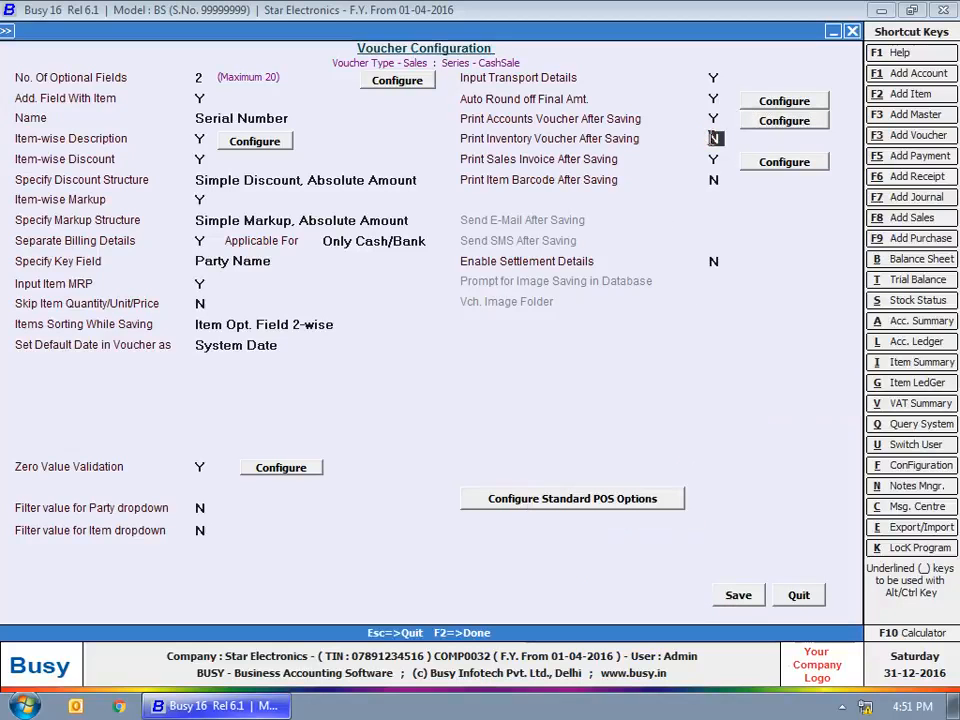
left_click(780, 140)
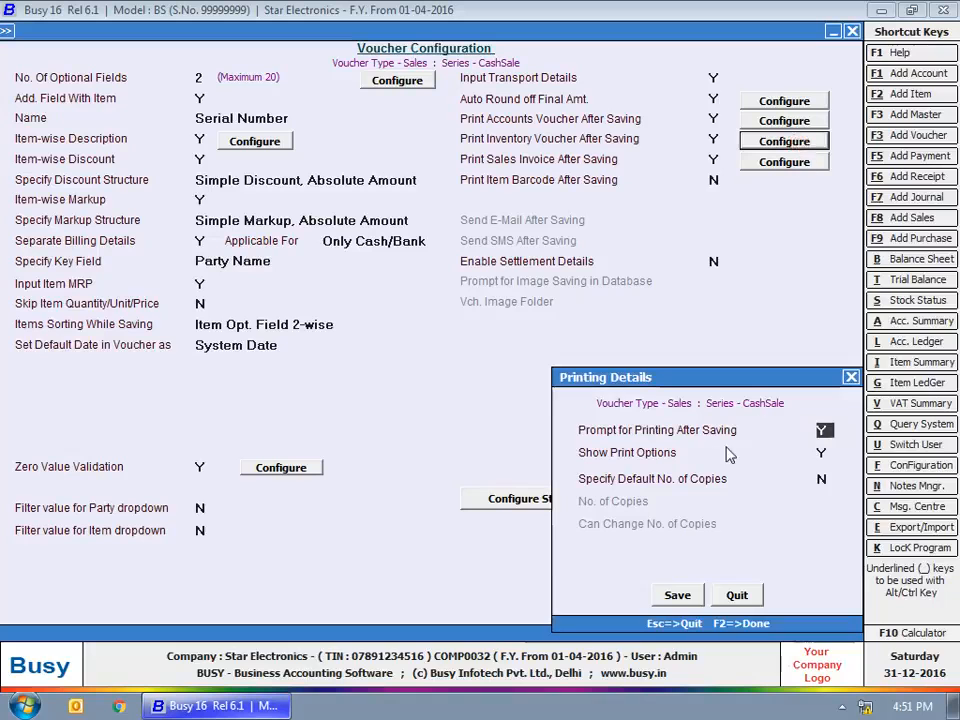
left_click(821, 454)
left_click(822, 480)
left_click_drag(736, 378, 736, 387)
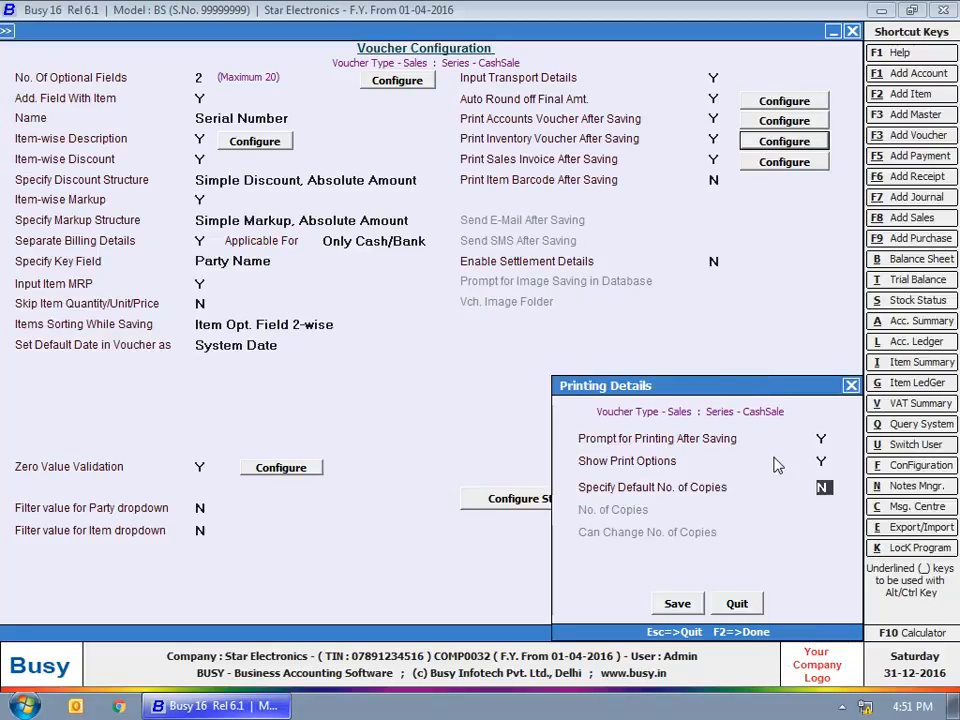
left_click(737, 603)
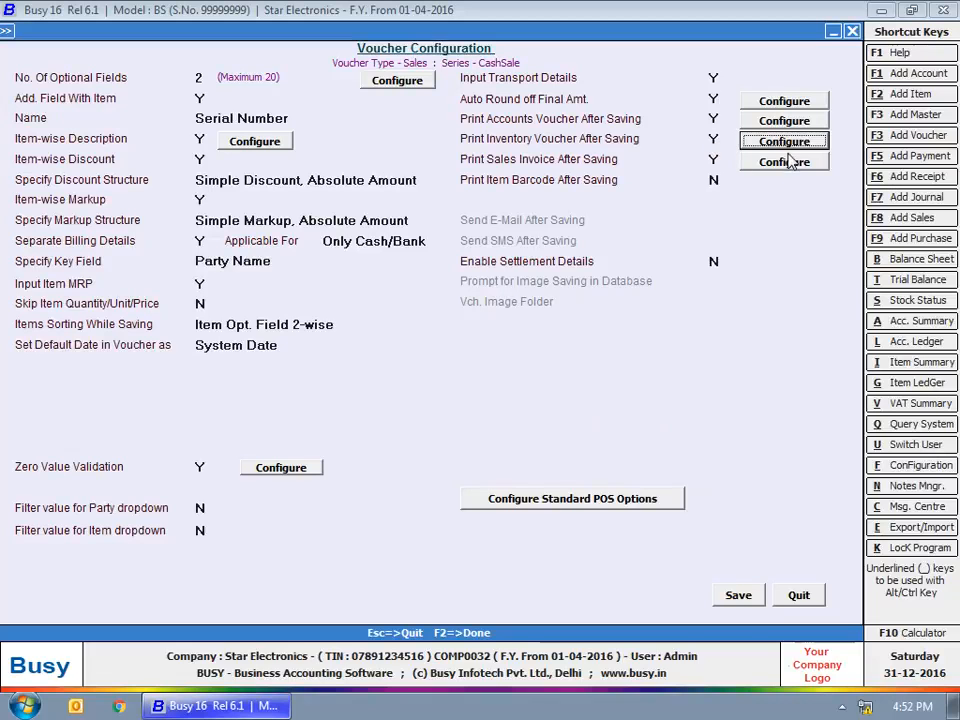
Set sales invoice printing to 4 formats, with Format 1 using Slip Format
left_click(768, 163)
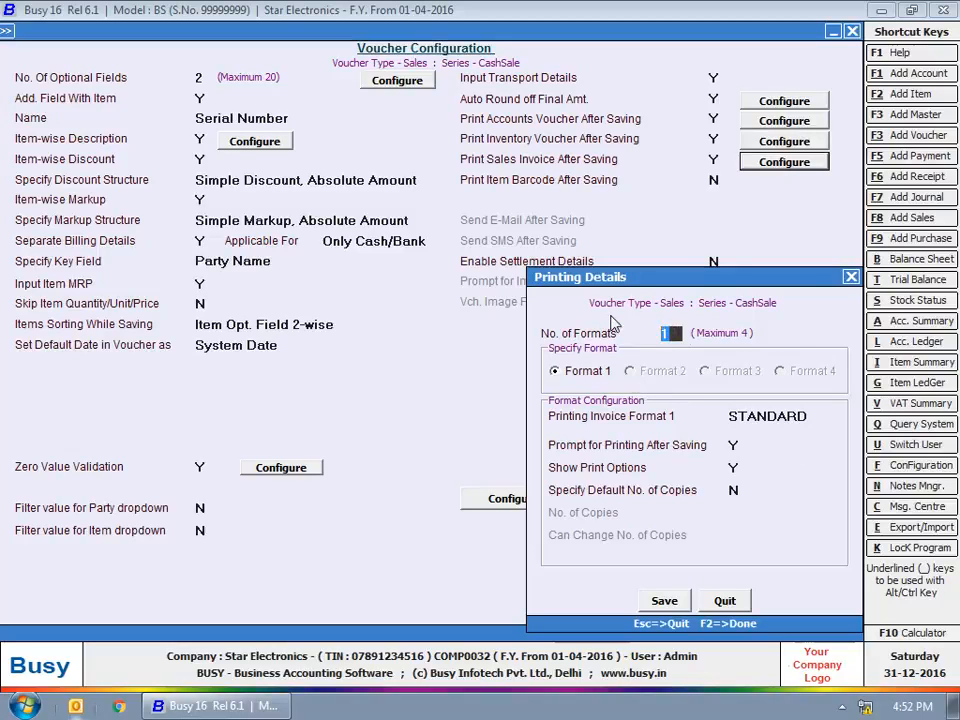
type("4")
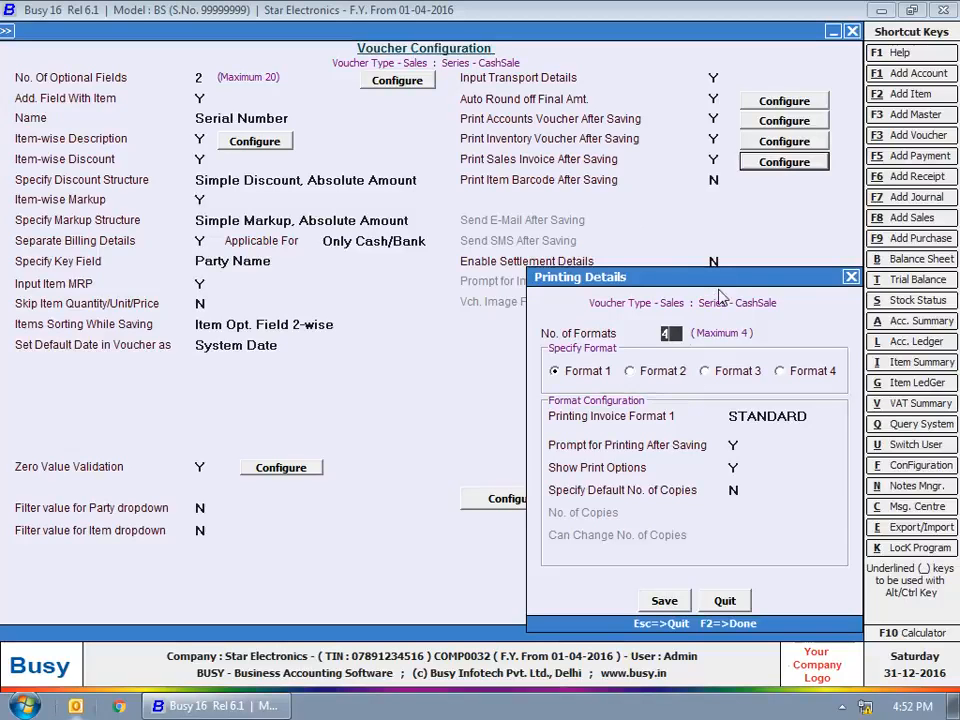
left_click(650, 371)
left_click(714, 371)
left_click(810, 371)
left_click(603, 372)
left_click(748, 416)
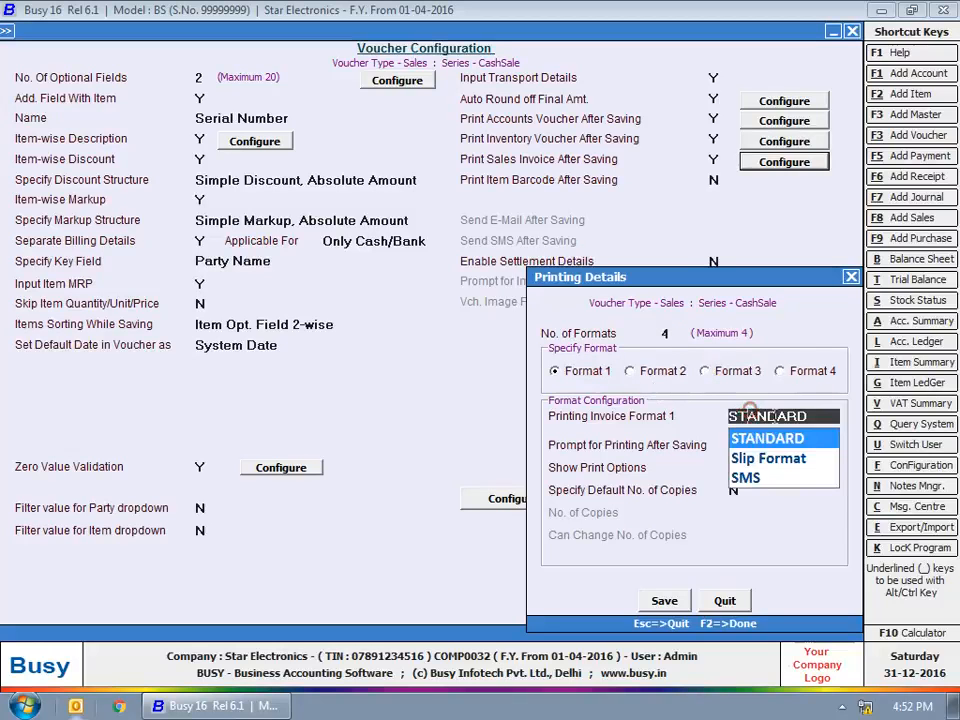
left_click(764, 462)
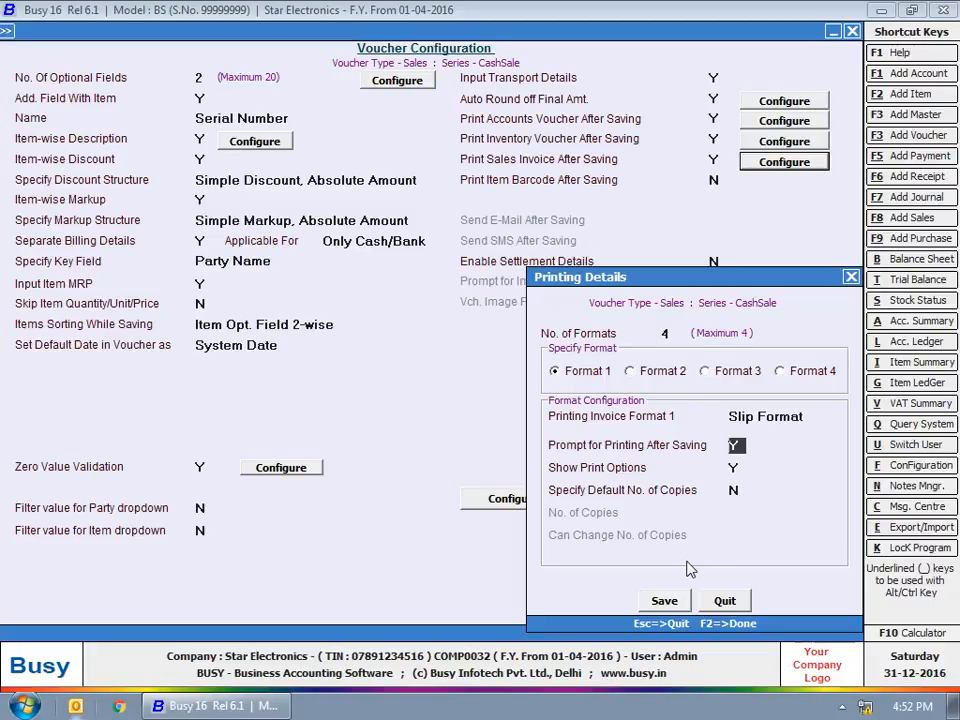
left_click(724, 601)
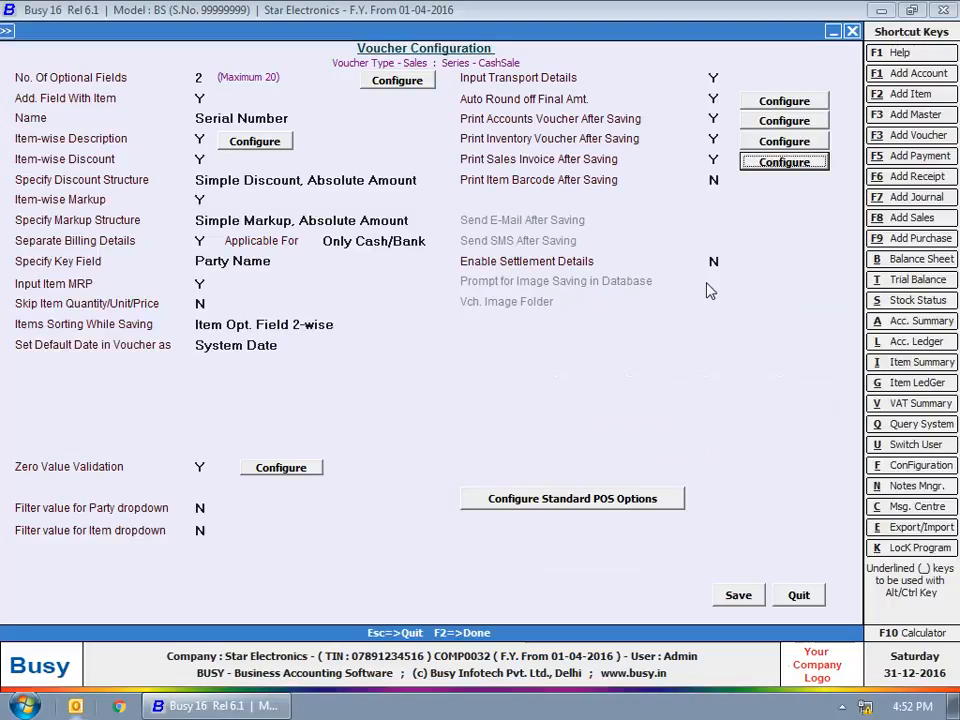
Enable settlement details and printing the item barcode after saving
left_click(714, 261)
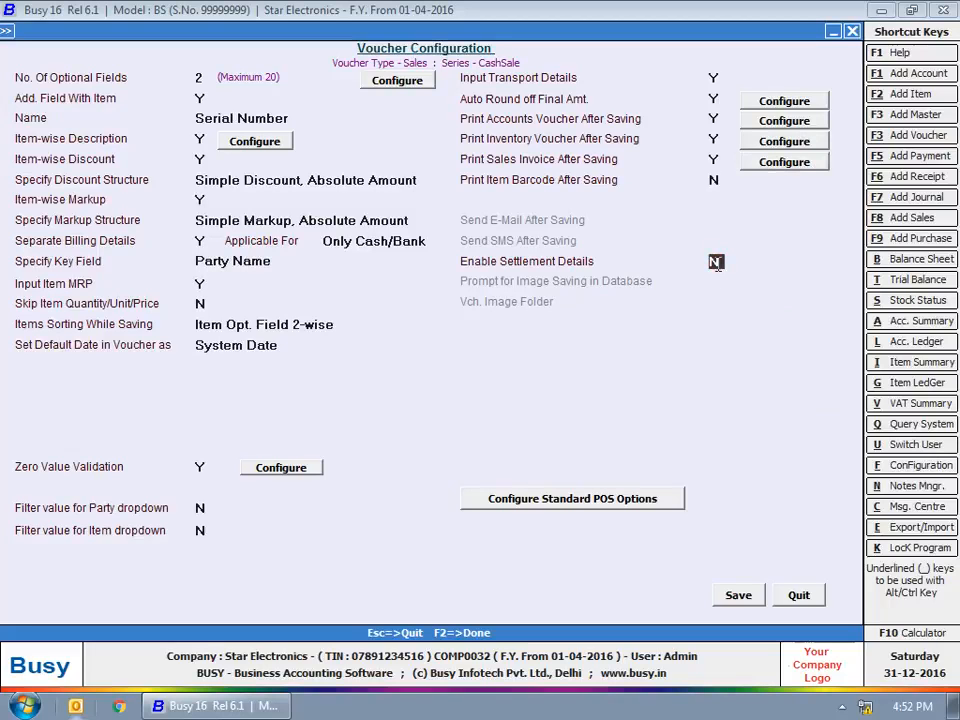
key("y")
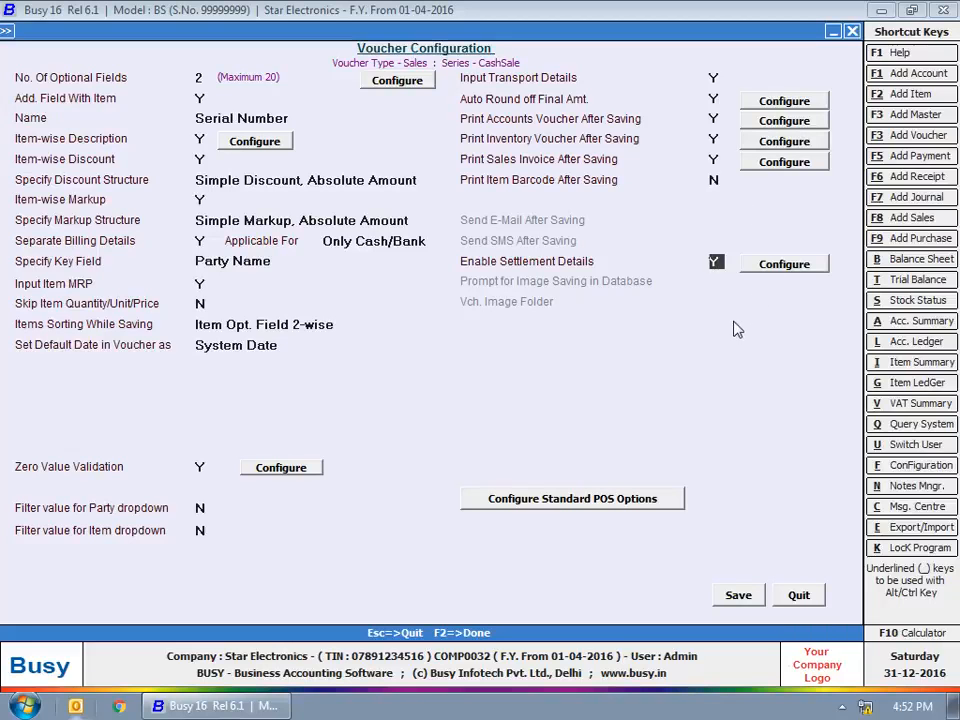
left_click(714, 180)
key("y")
left_click(711, 263)
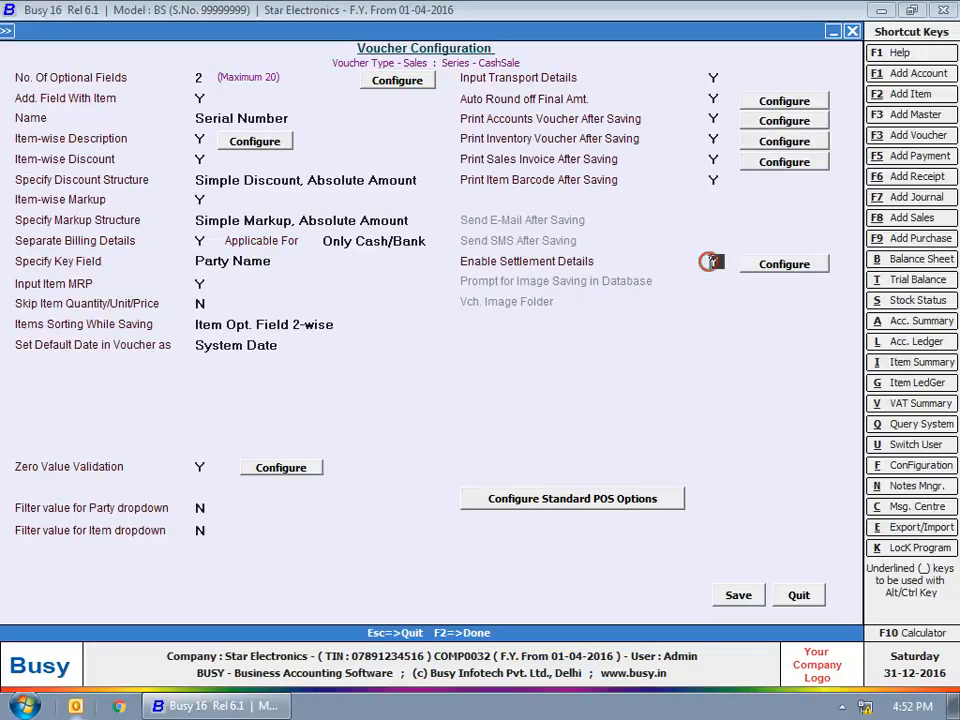
Allow Cash and State Bank of India card modes captioned 'Credit Card M/C' and 'Credit Card M/c2'
left_click(785, 265)
left_click(210, 304)
left_click(197, 304)
left_click(193, 306)
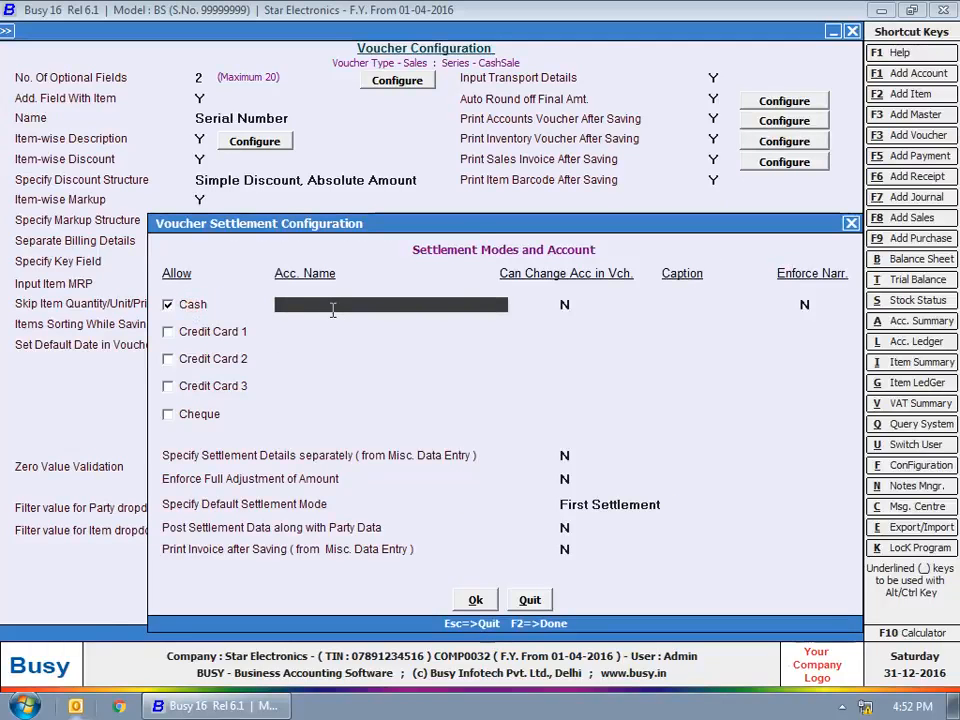
type("Cash")
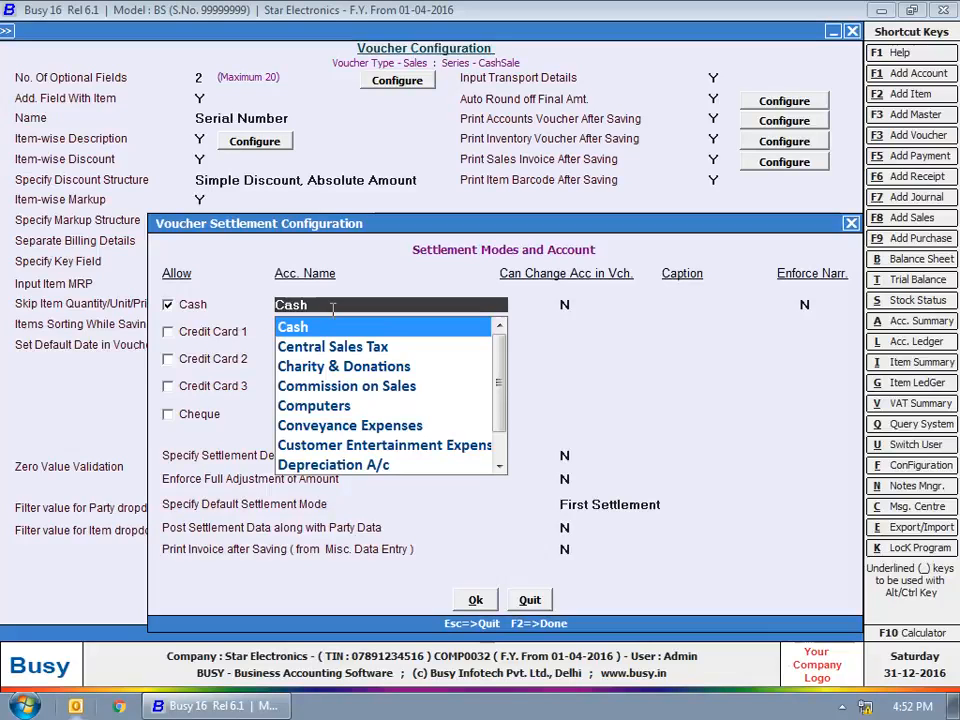
key("Return")
key("Return")
key("Return")
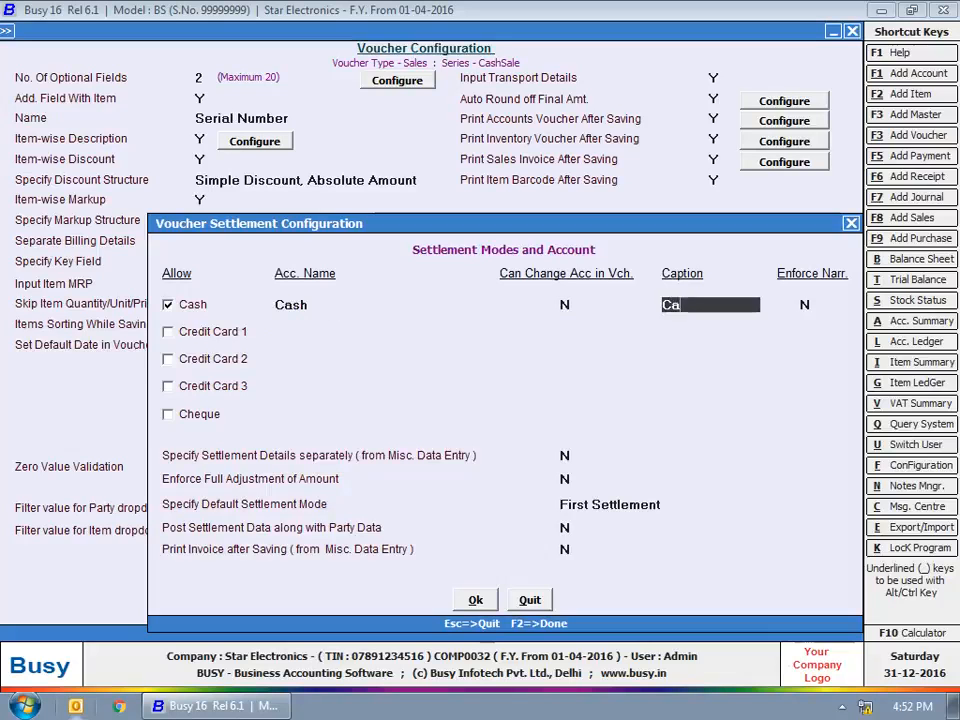
left_click(198, 331)
type("sbi")
key("Return")
key("Return")
type("Credit")
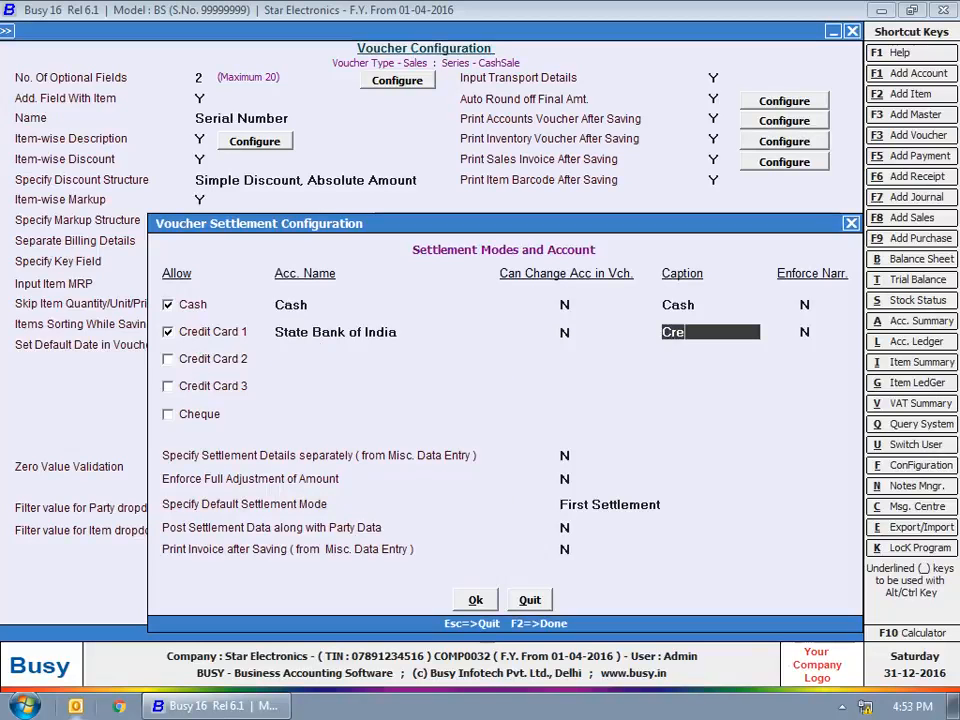
type(" Card M/C")
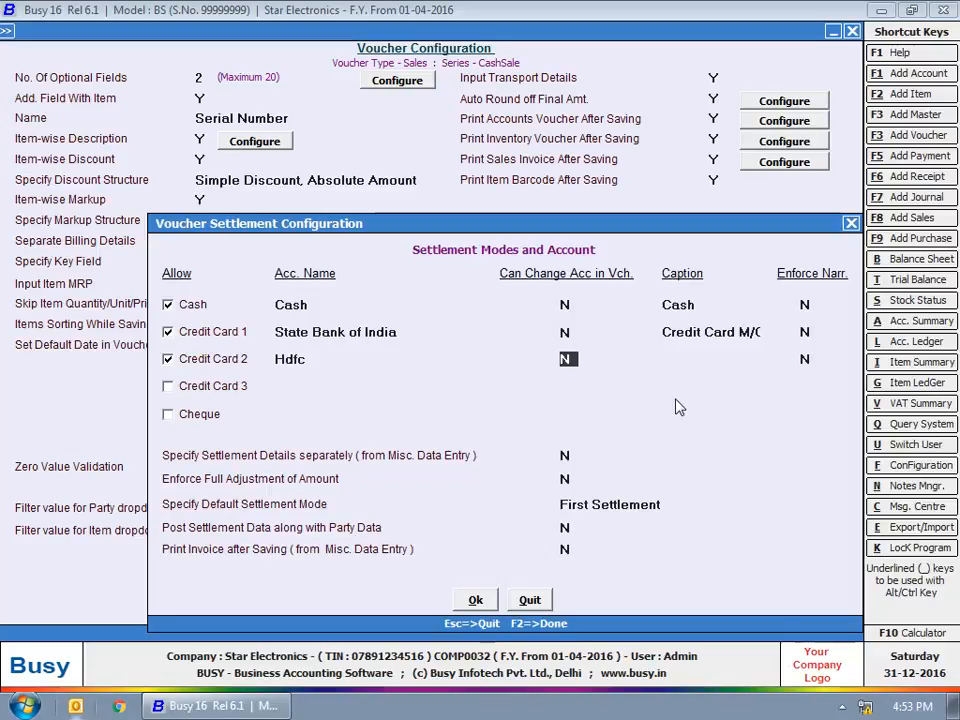
key("Return")
type("Credit Card")
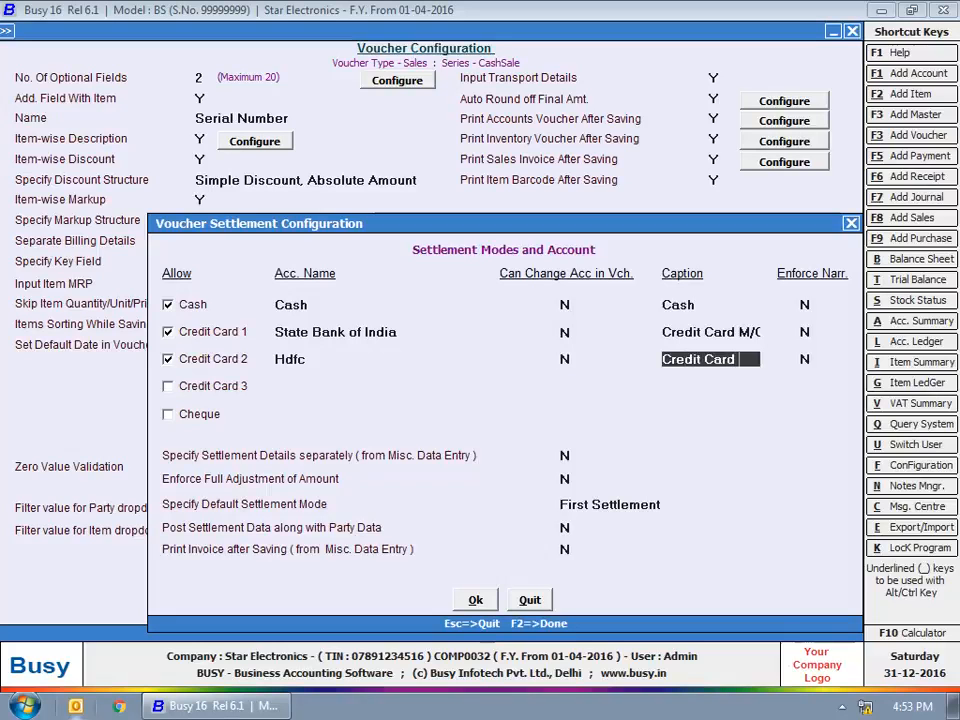
type(" M/c2")
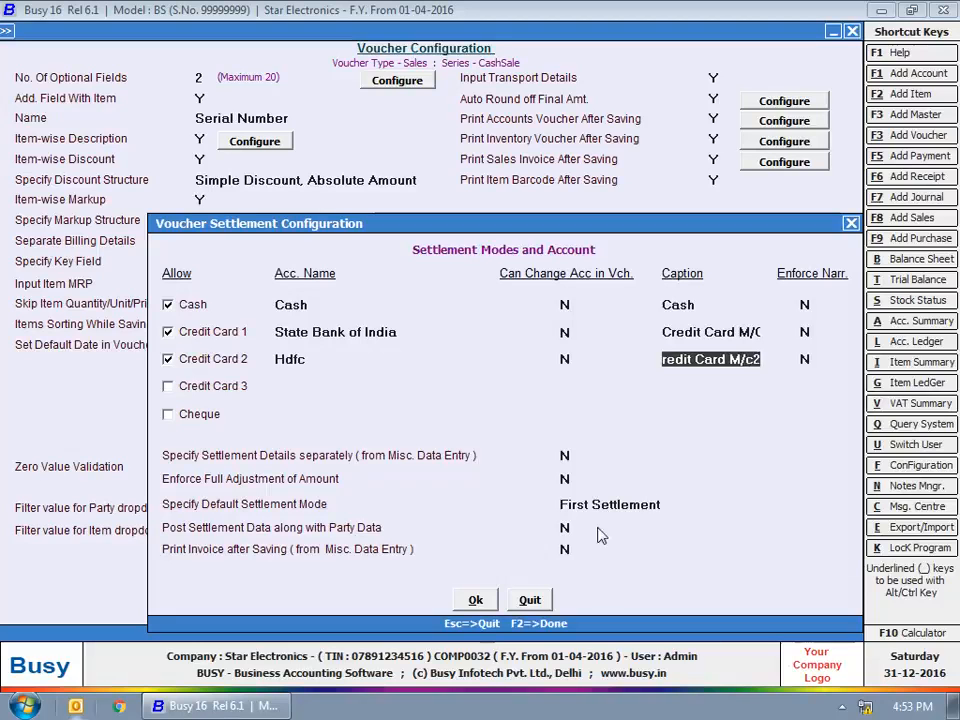
left_click(565, 455)
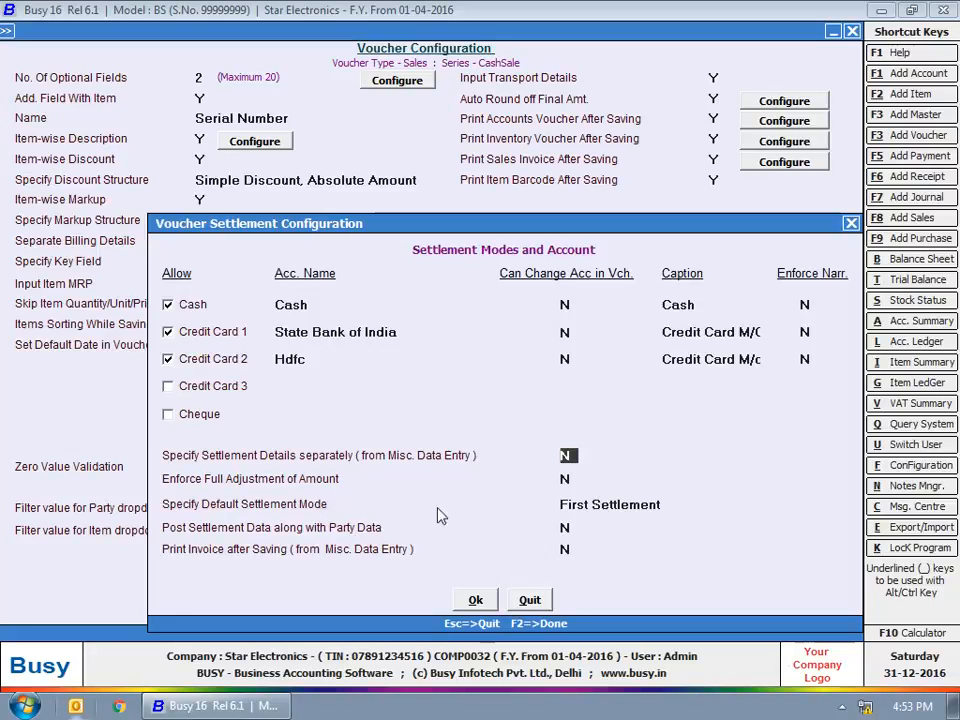
Keep First Settlement as the default mode and close the settlement configuration
key("Return")
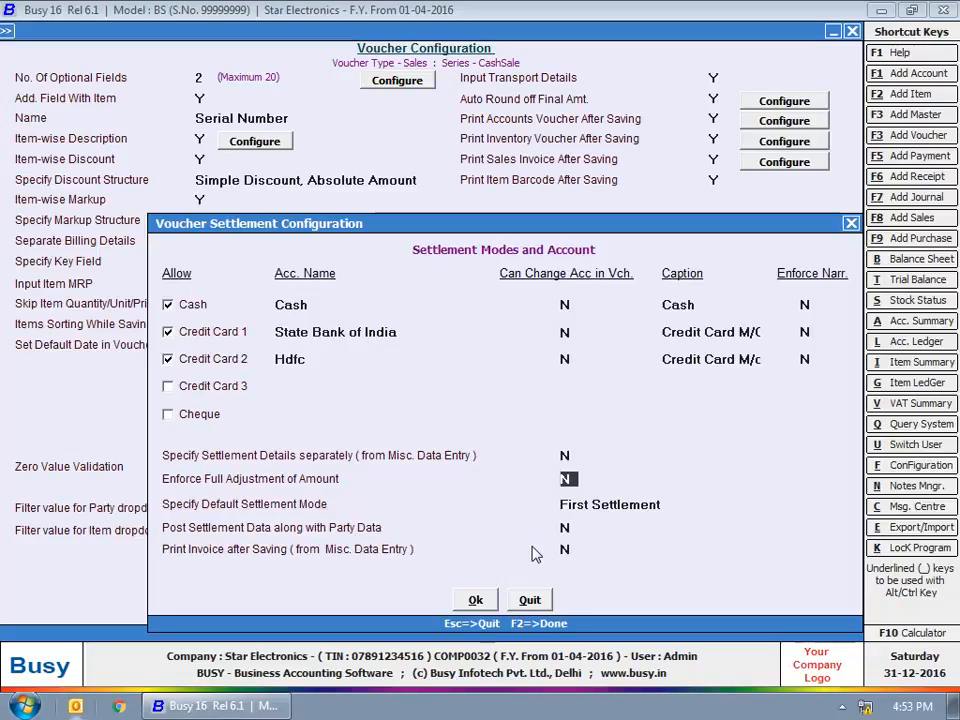
key("Return")
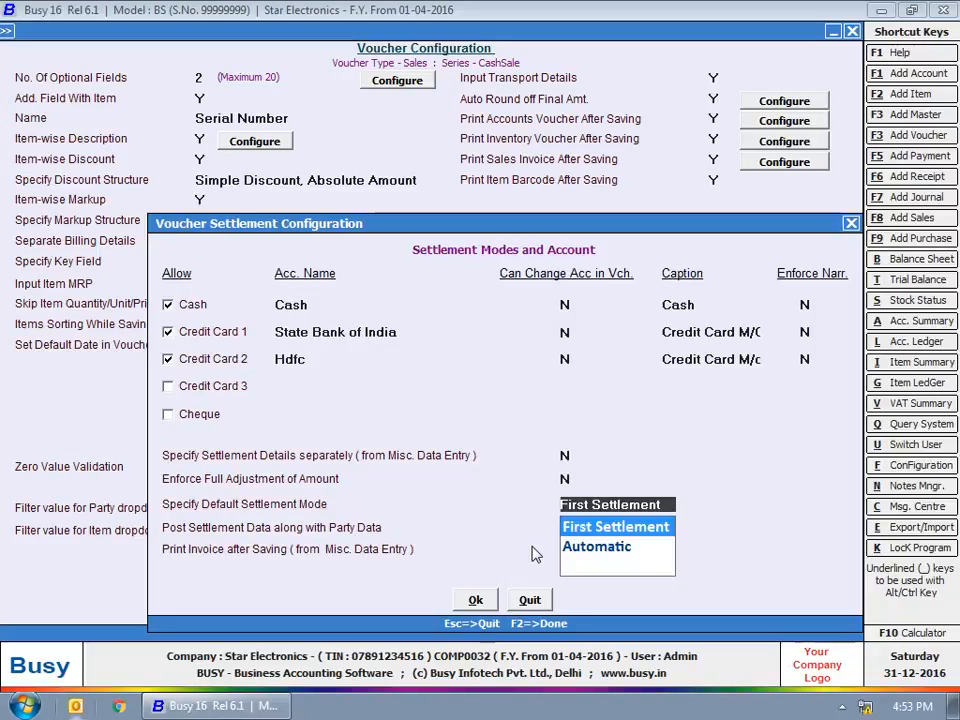
key("Return")
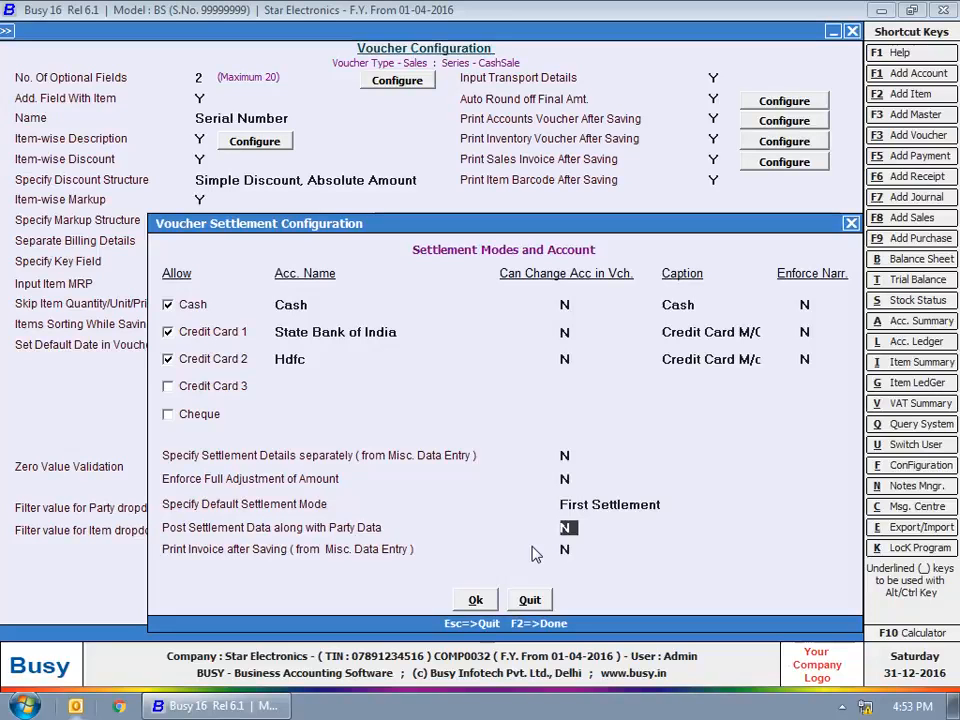
key("Return")
key("Return")
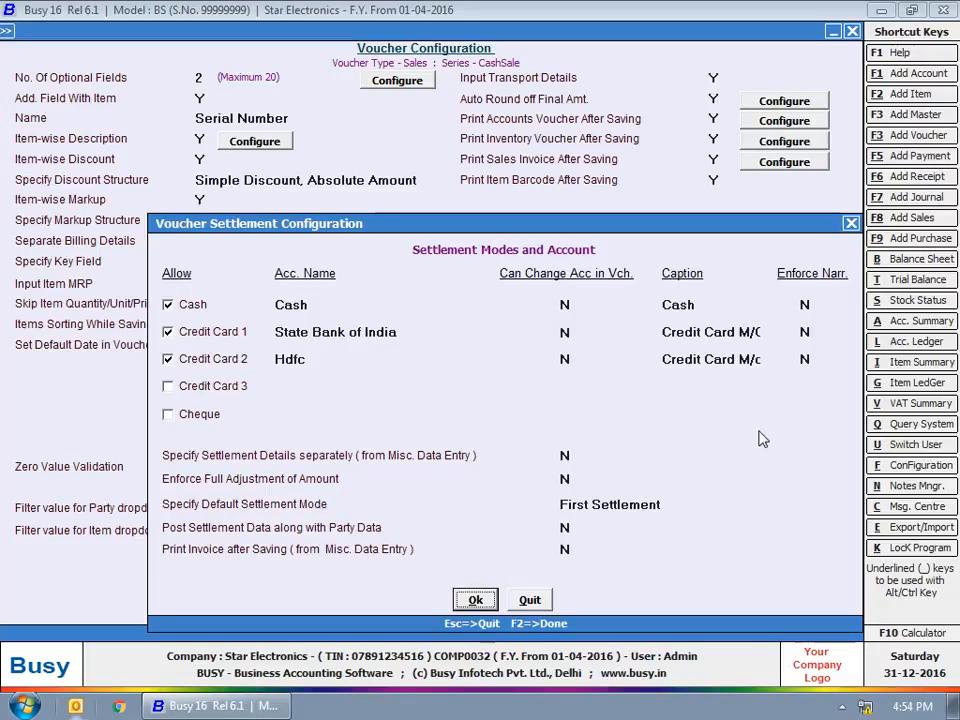
key("Return")
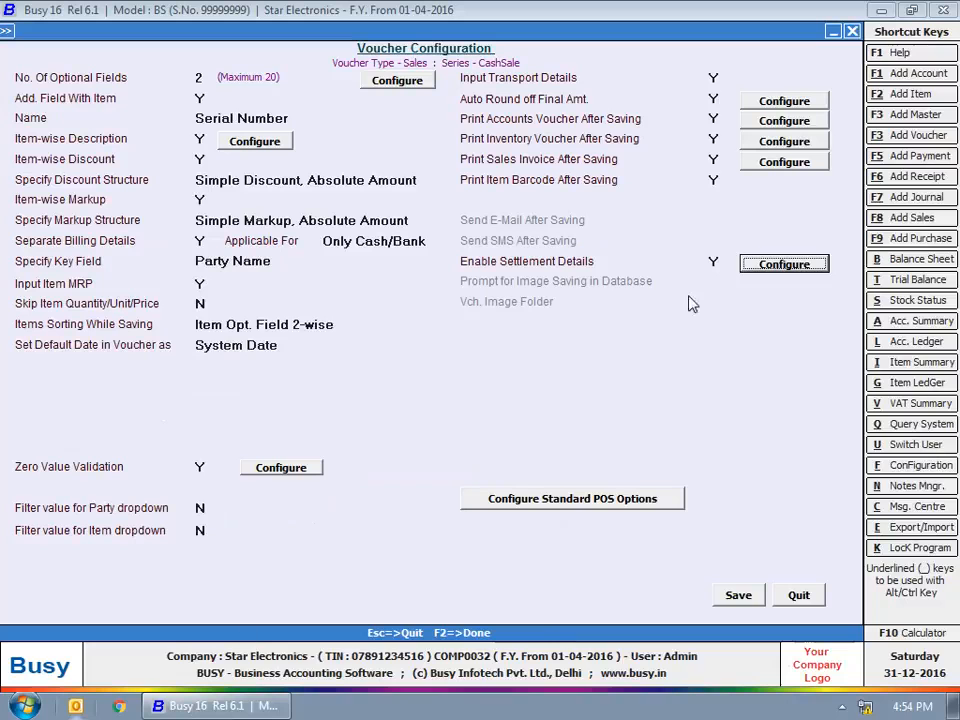
Leave Standard POS options at defaults, save the CashSale configuration with F2, and close the series window
left_click(540, 503)
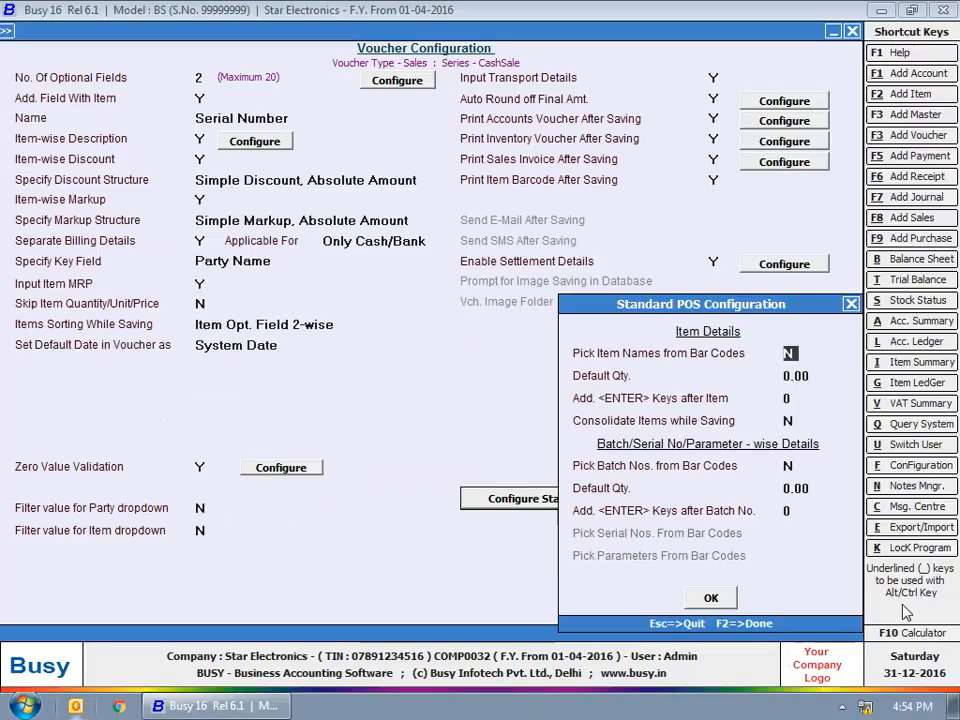
left_click(702, 594)
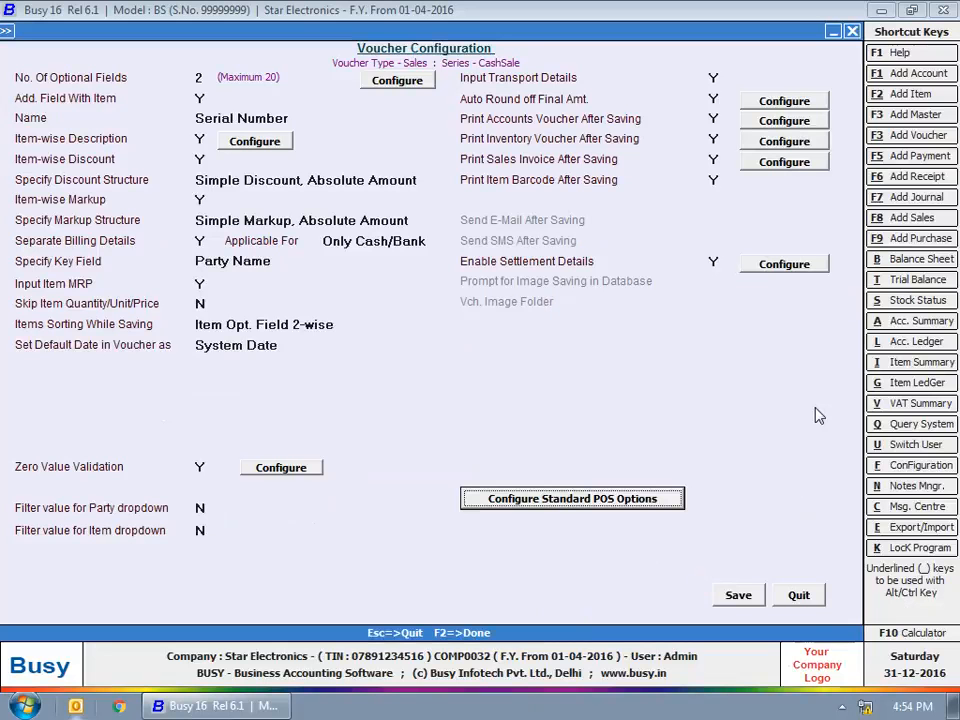
key("F2")
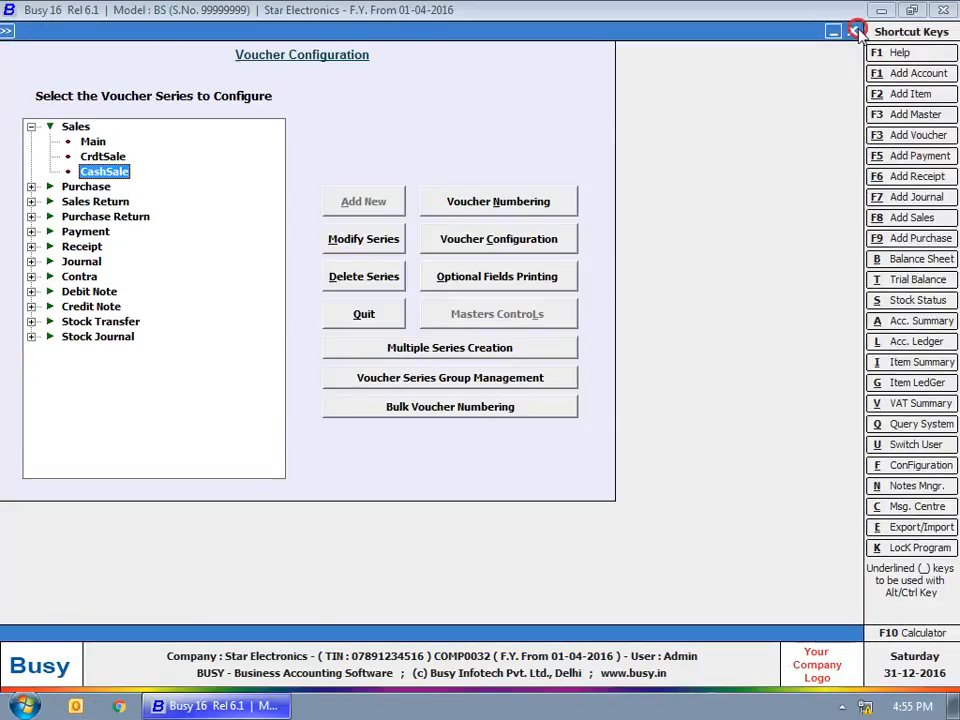
left_click(856, 31)
left_click(160, 65)
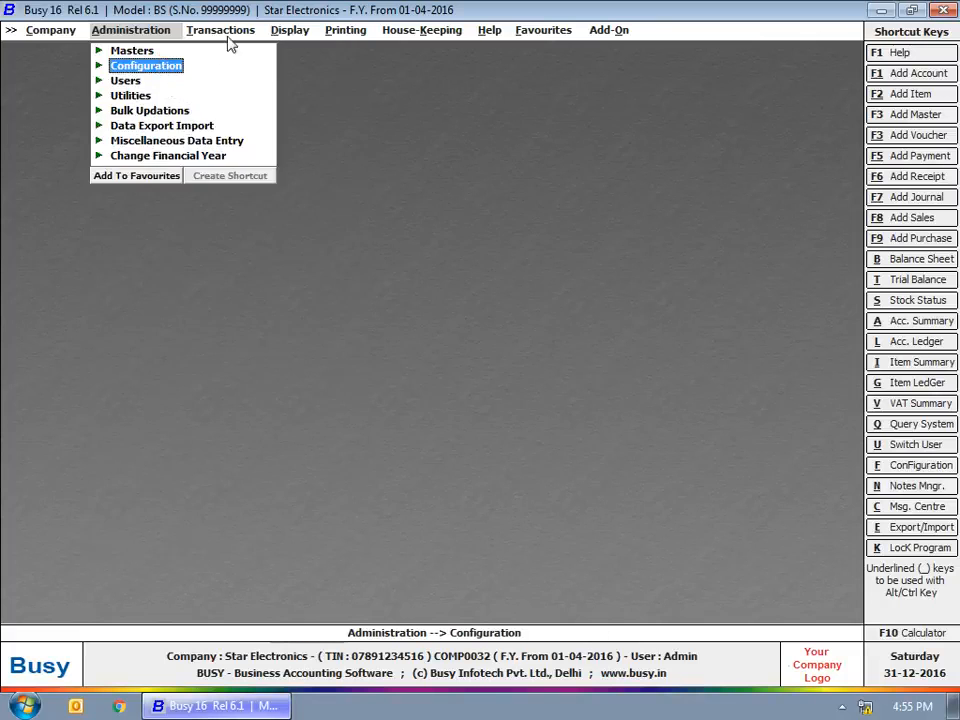
Start a new sales voucher in the CashSale series dated 31-12-2016
left_click(220, 30)
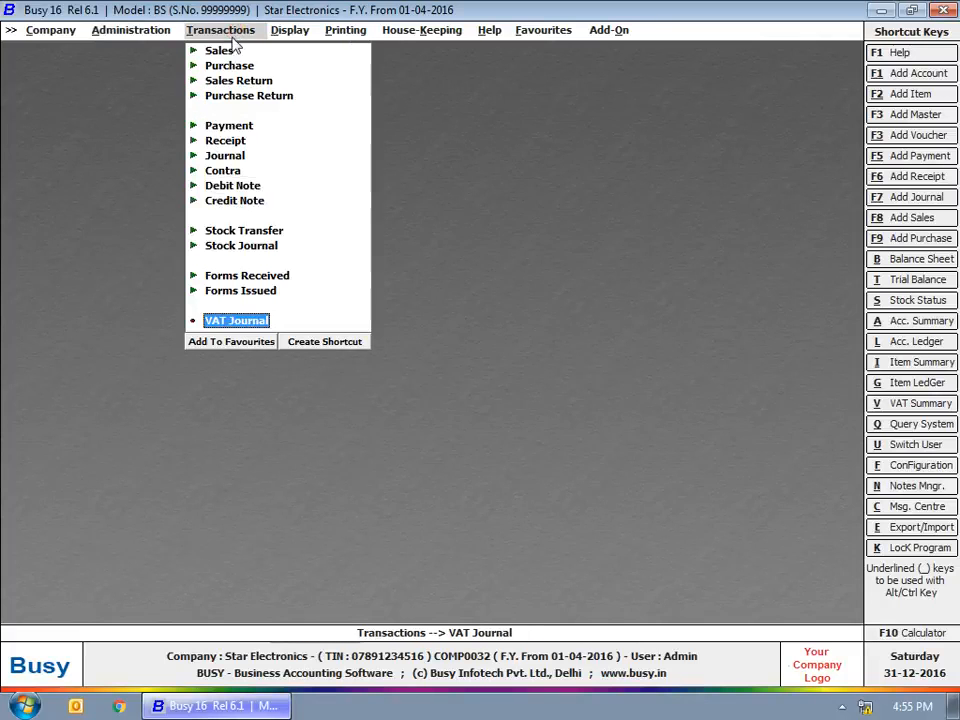
left_click(217, 48)
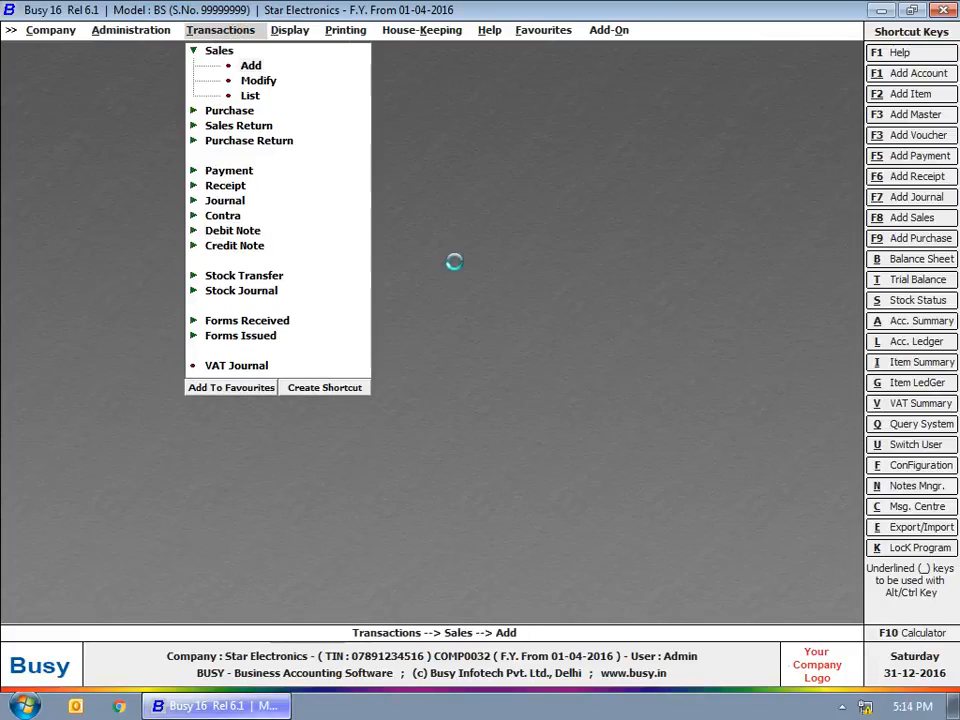
key("Up")
key("Up")
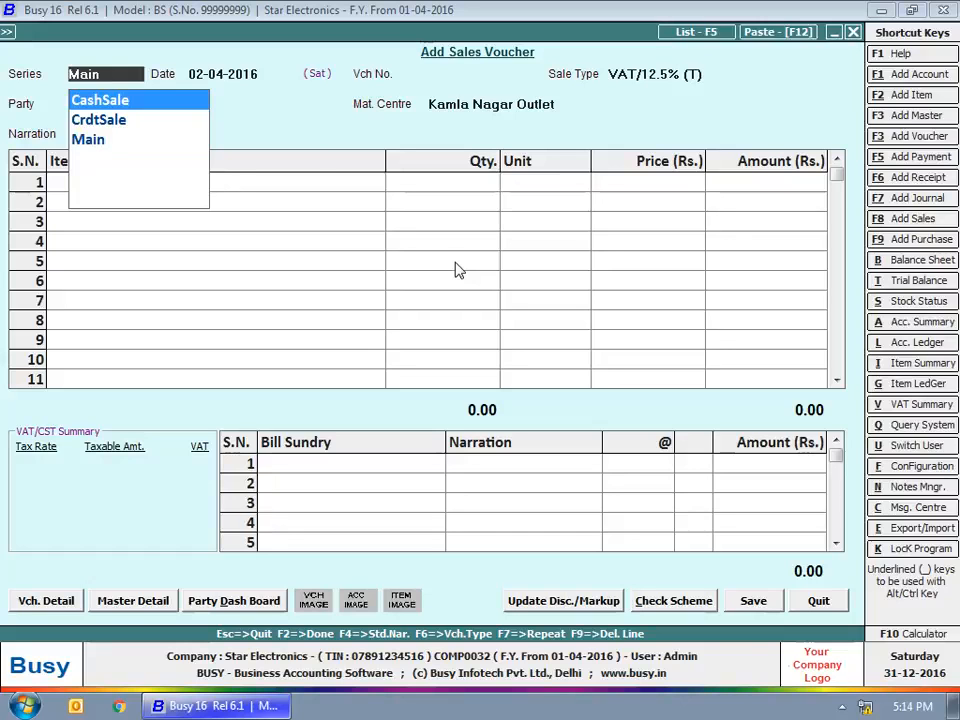
key("Return")
key("Return")
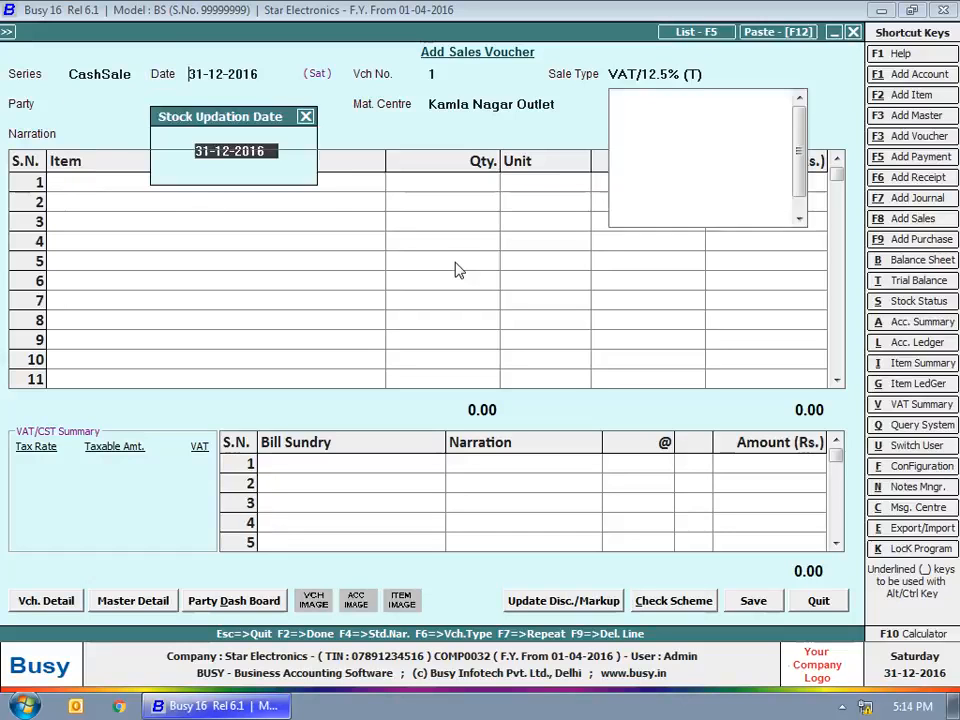
key("Escape")
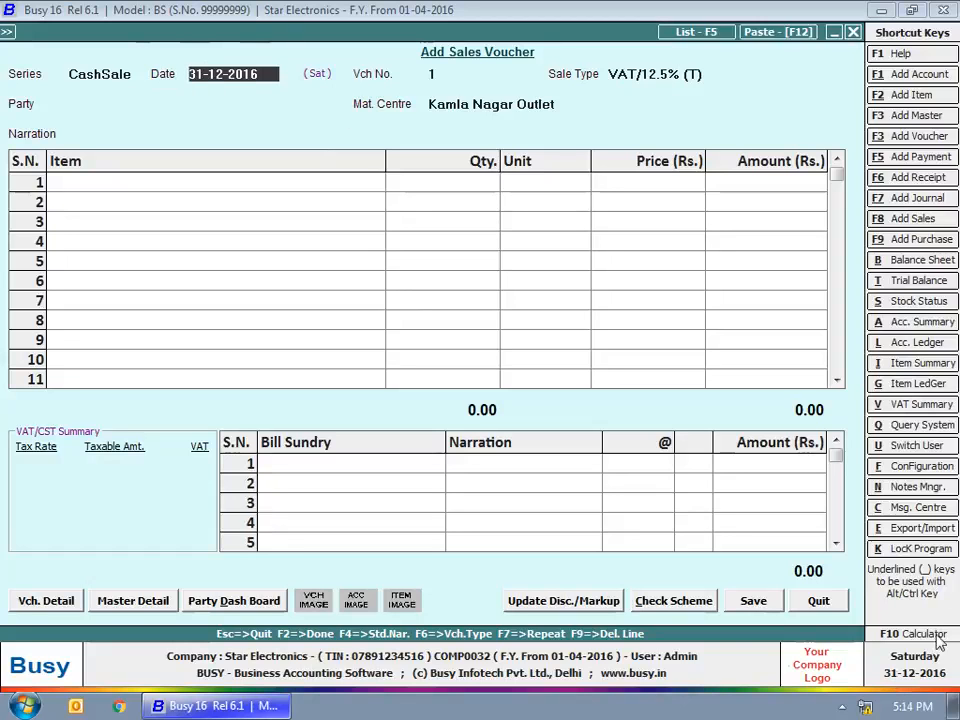
key("Return")
Choose VAT/12.5% (R) as the sale type and Cash as the party
key("Return")
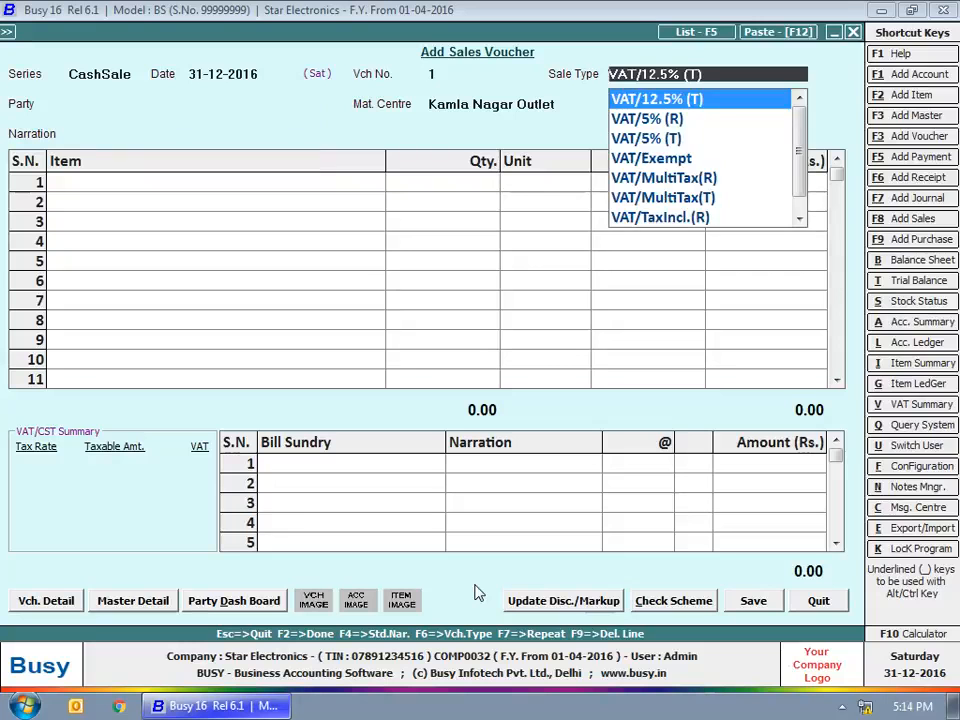
key("Up")
key("Return")
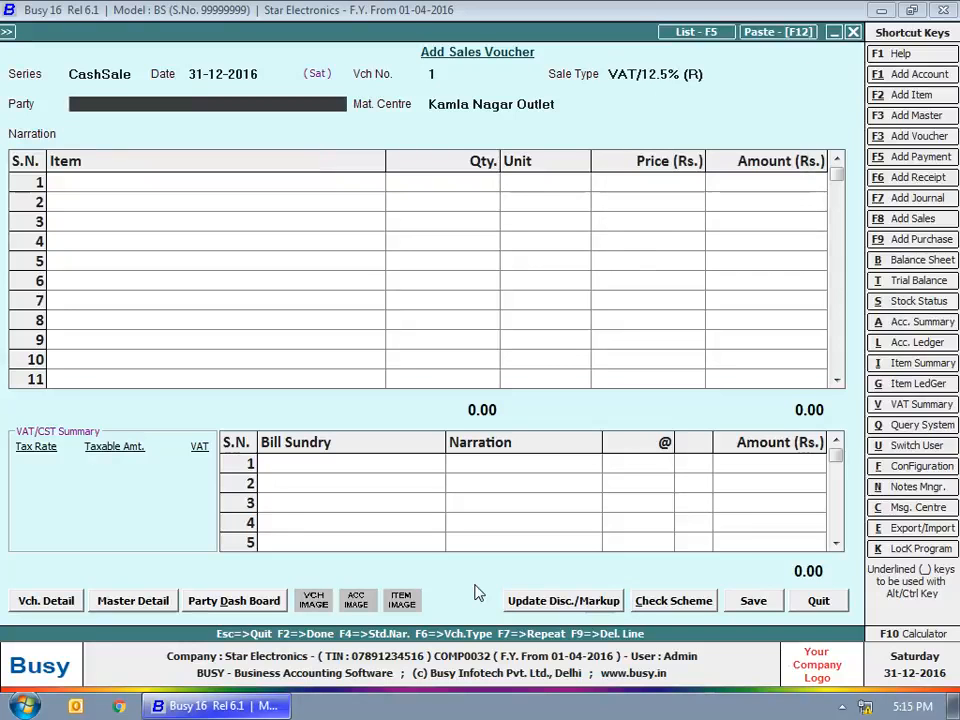
type("cash")
Enter the customer's name, mobile number and e-mail in Billing Details
key("Return")
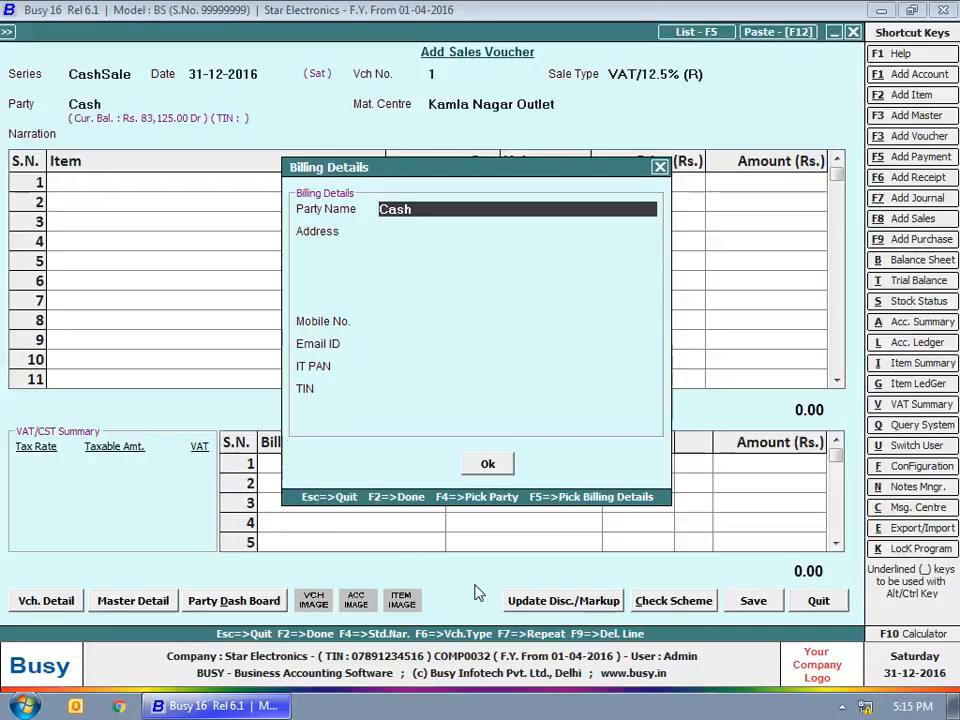
key("Return")
key("Return")
key("Return")
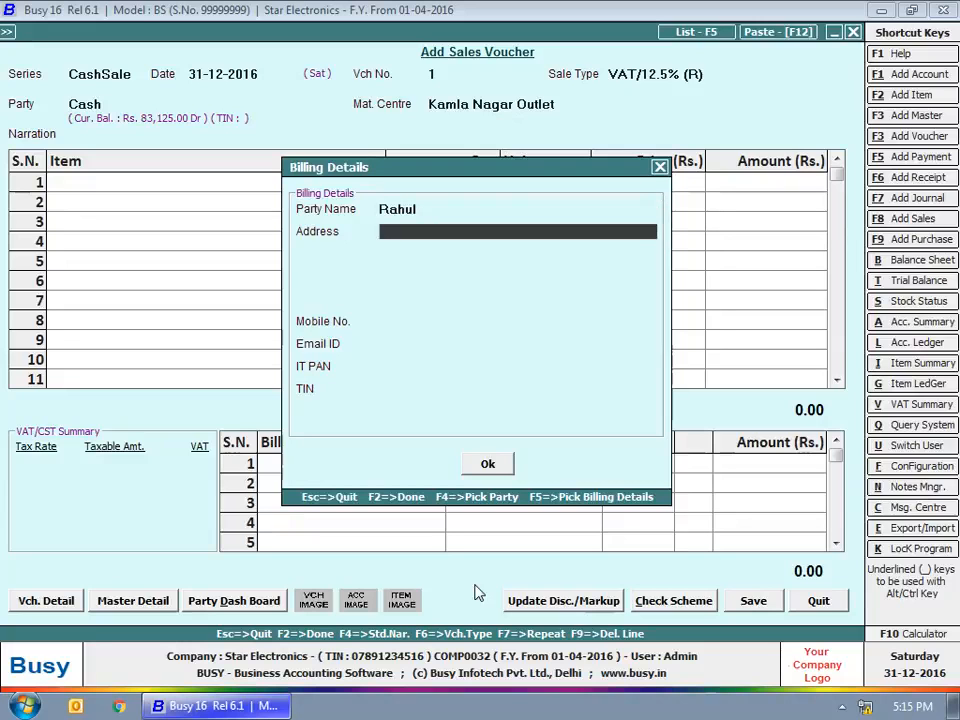
key("Return")
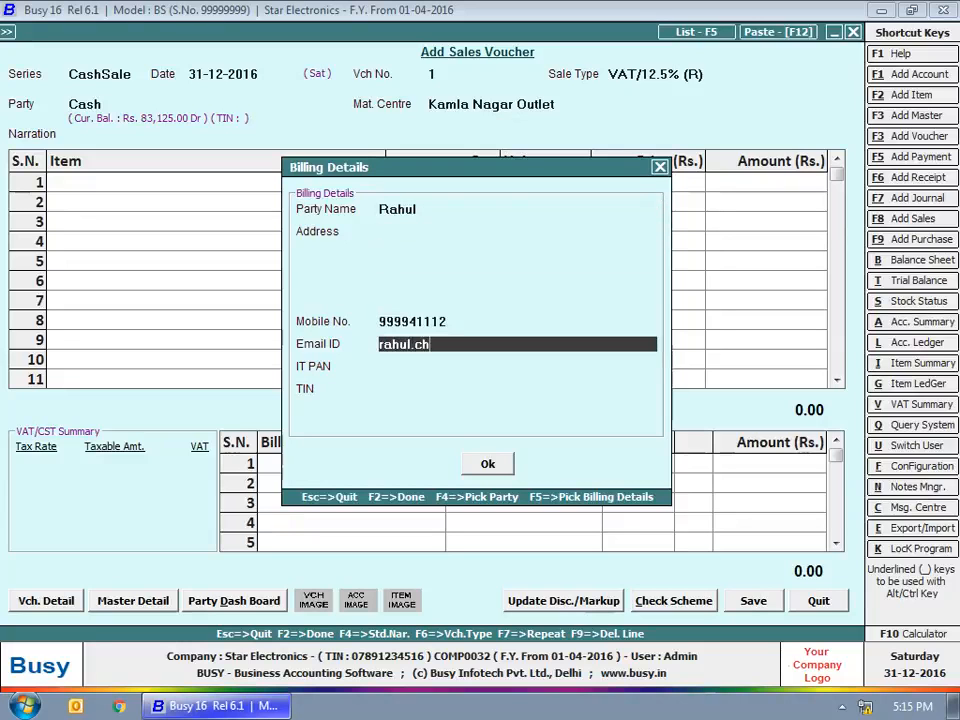
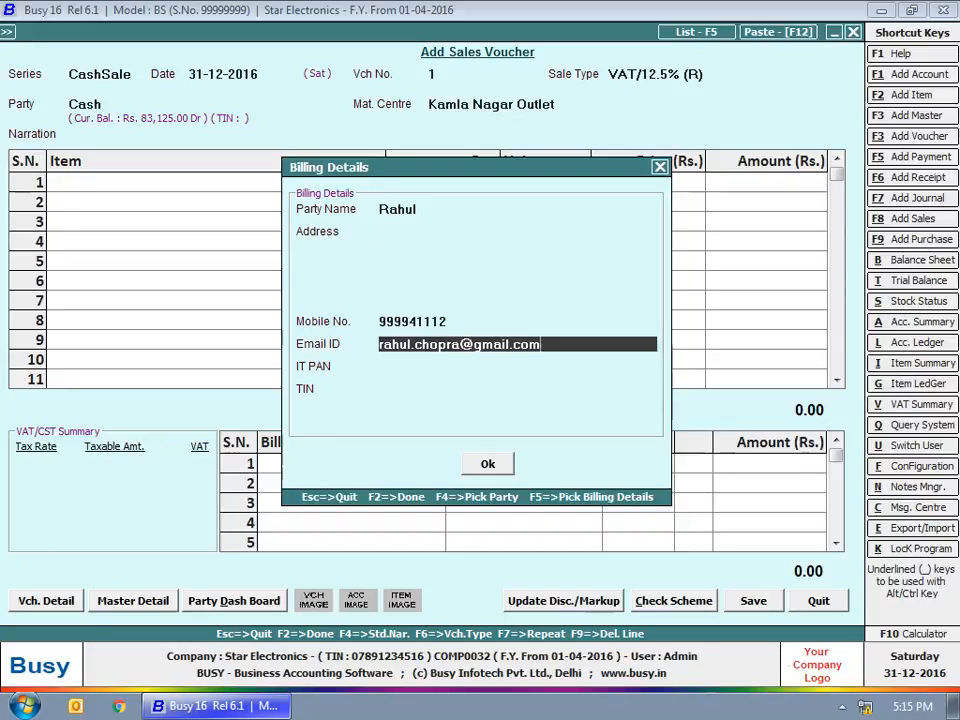
key("Return")
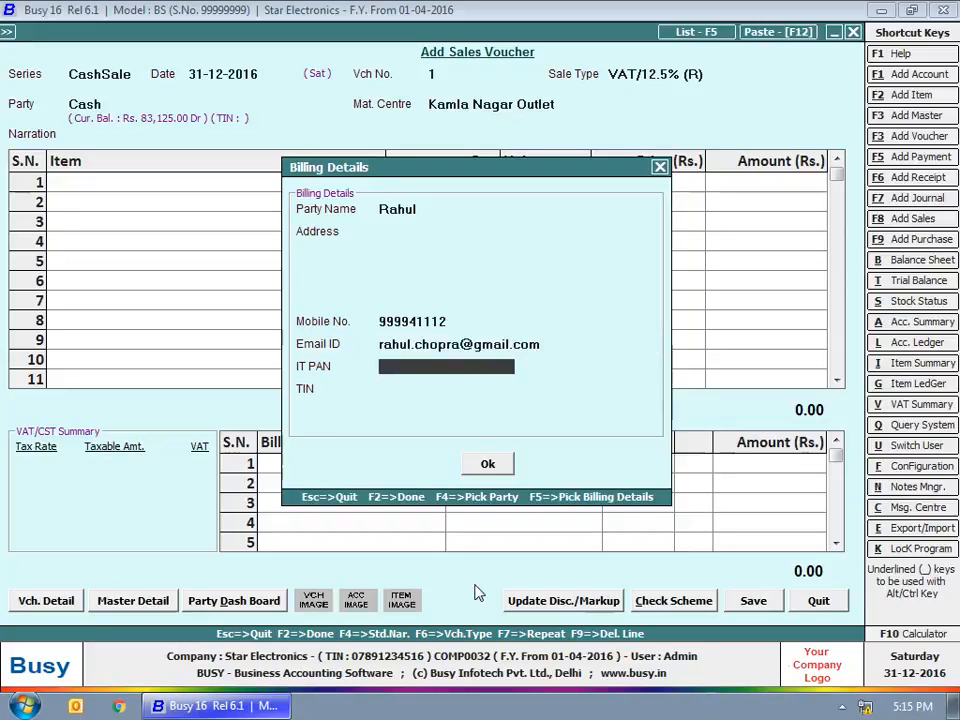
key("Return")
Add the customer's membership number as a new entry and enter 100 bonus points
key("Return")
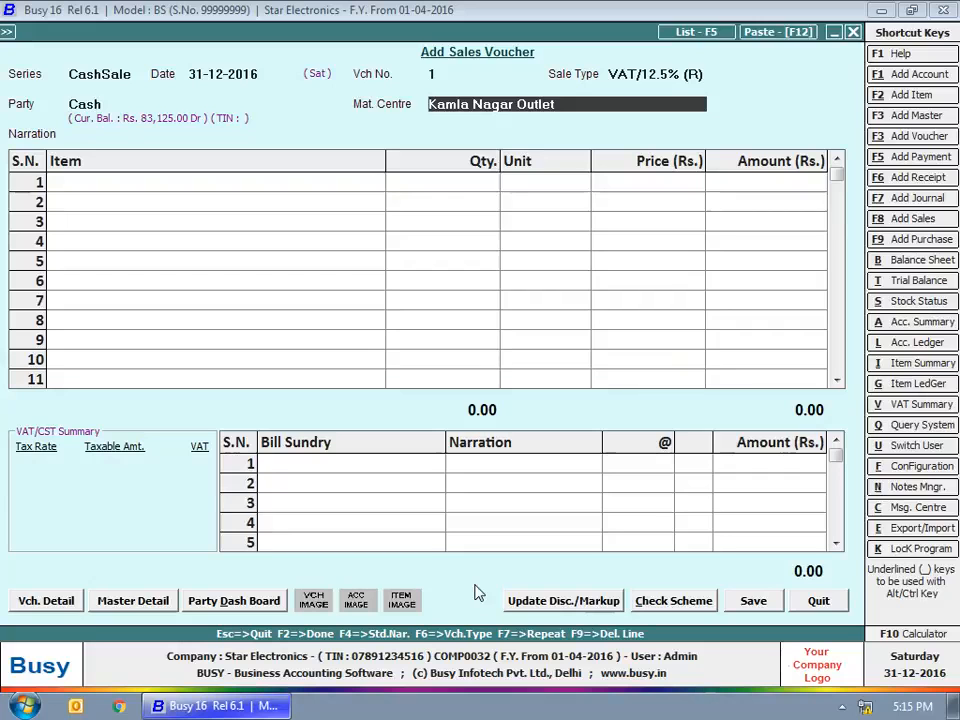
key("Return")
key("Return")
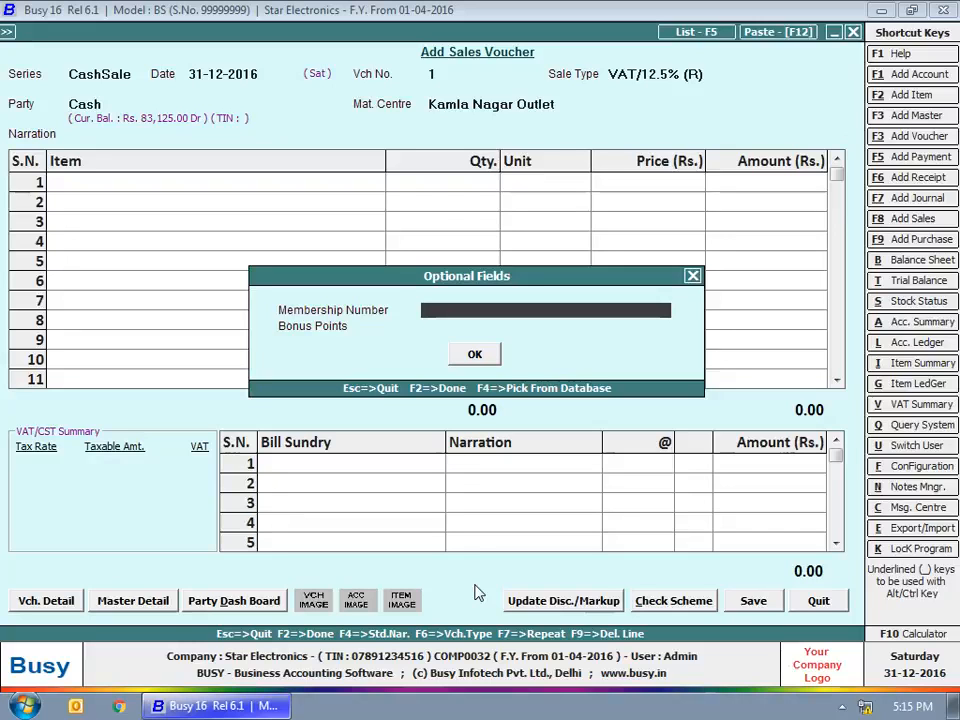
key("F3")
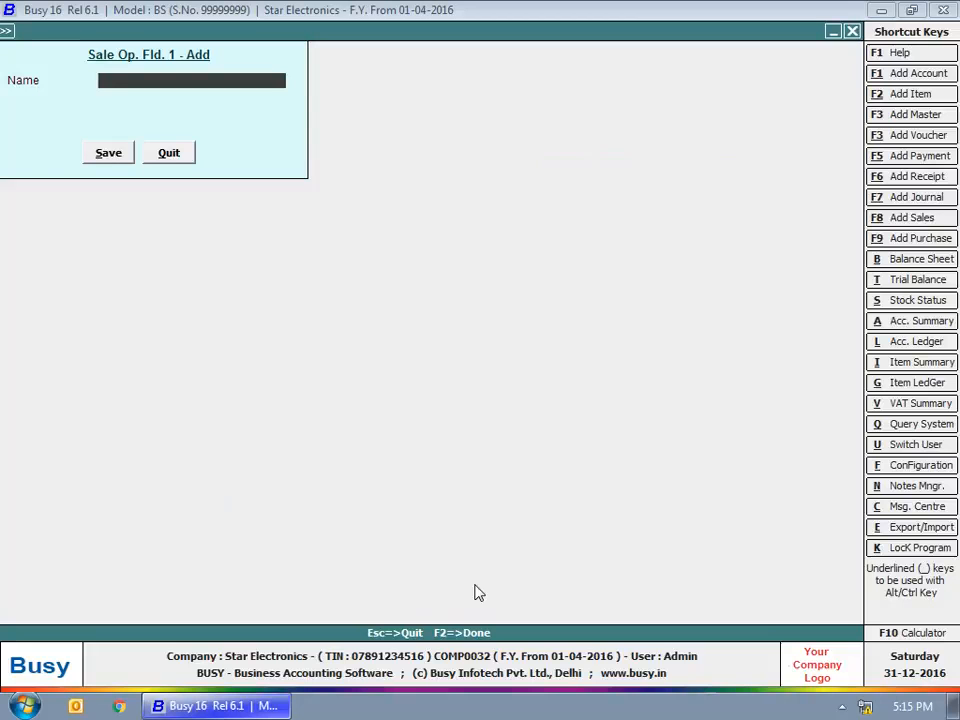
type("100234561")
key("Return")
key("Return")
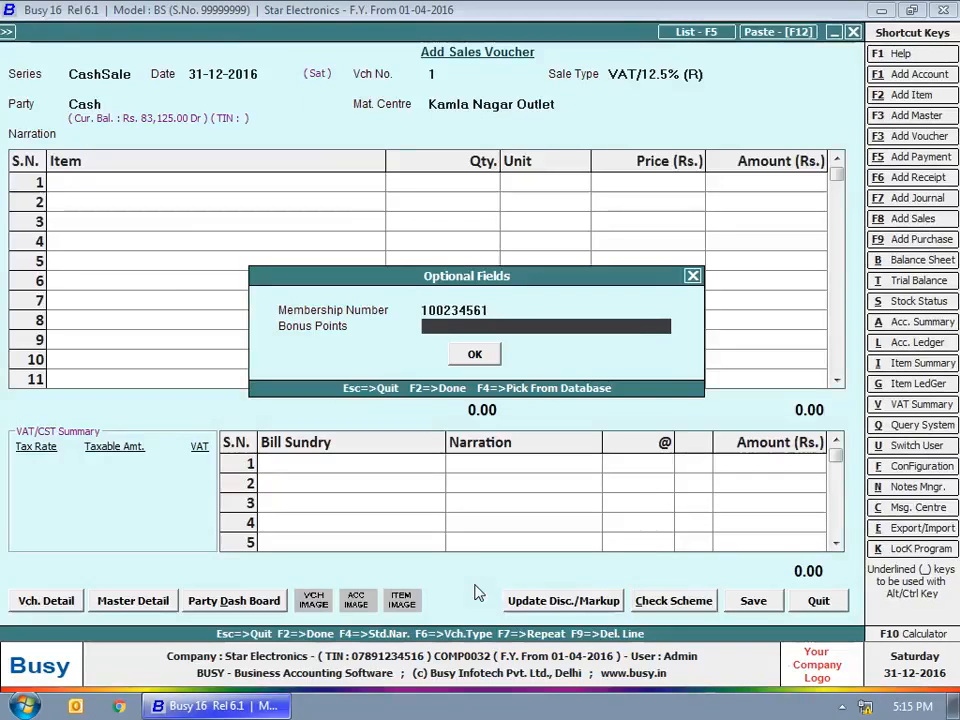
type("100")
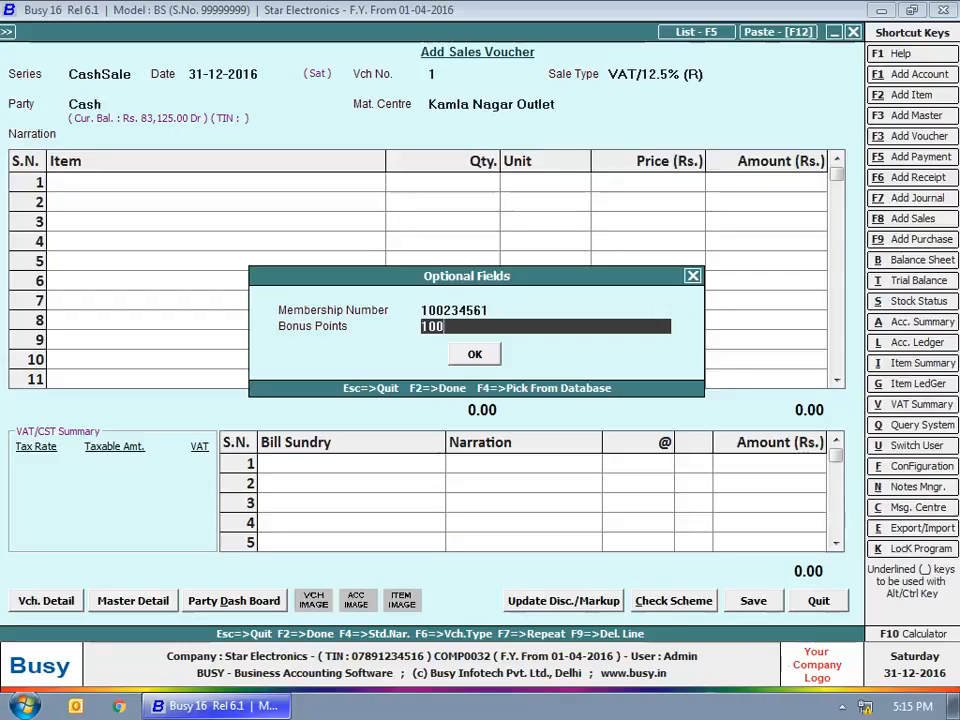
key("Return")
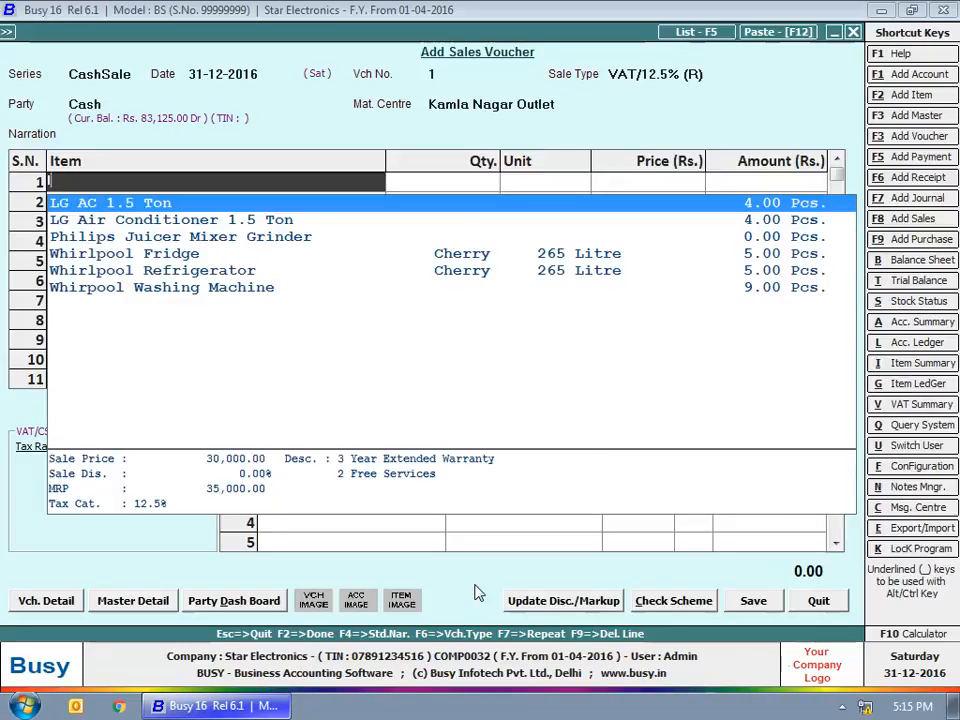
Add 1 LG Air Conditioner 1.5 Ton: serial 2345681, 'Interest Free EMI', type 'Window AC'
key("Return")
key("Return")
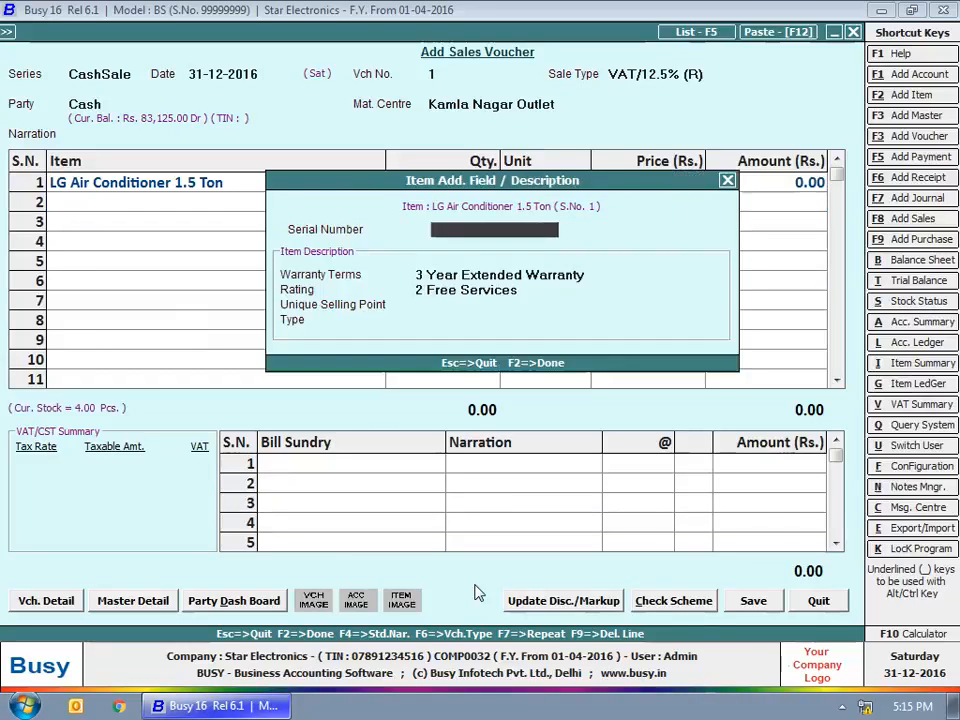
type("2345681")
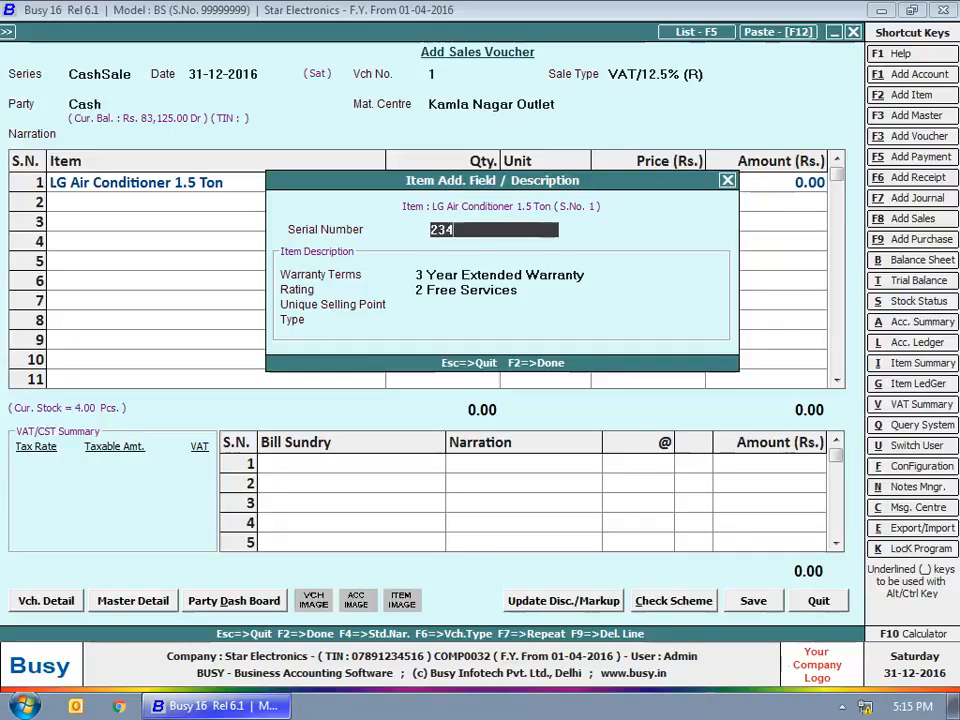
key("Return")
key("Return")
key("Return")
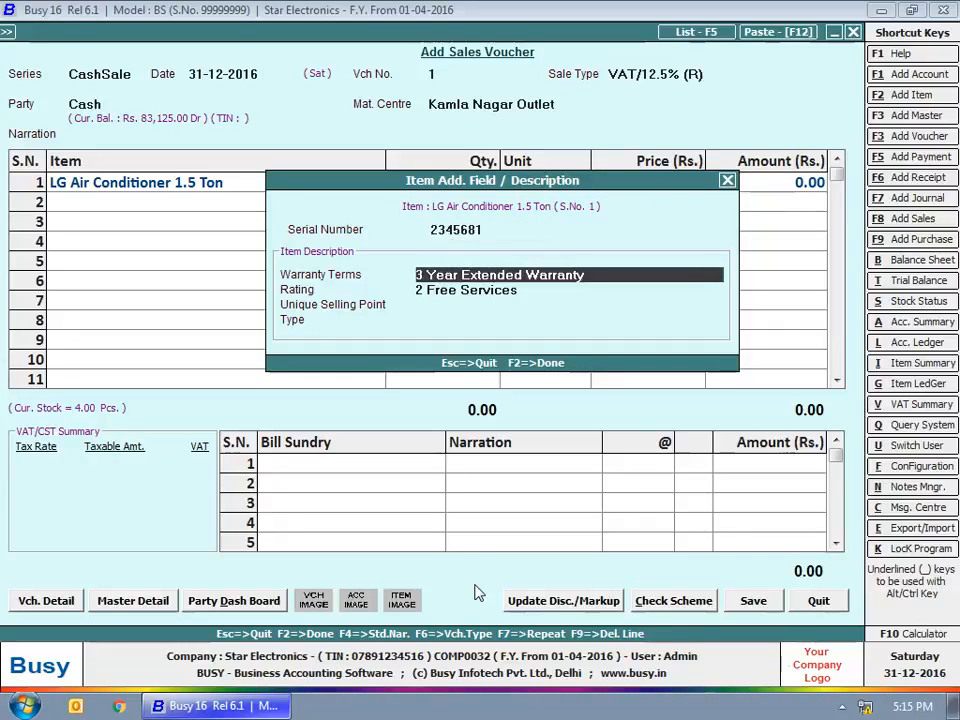
type("Interest")
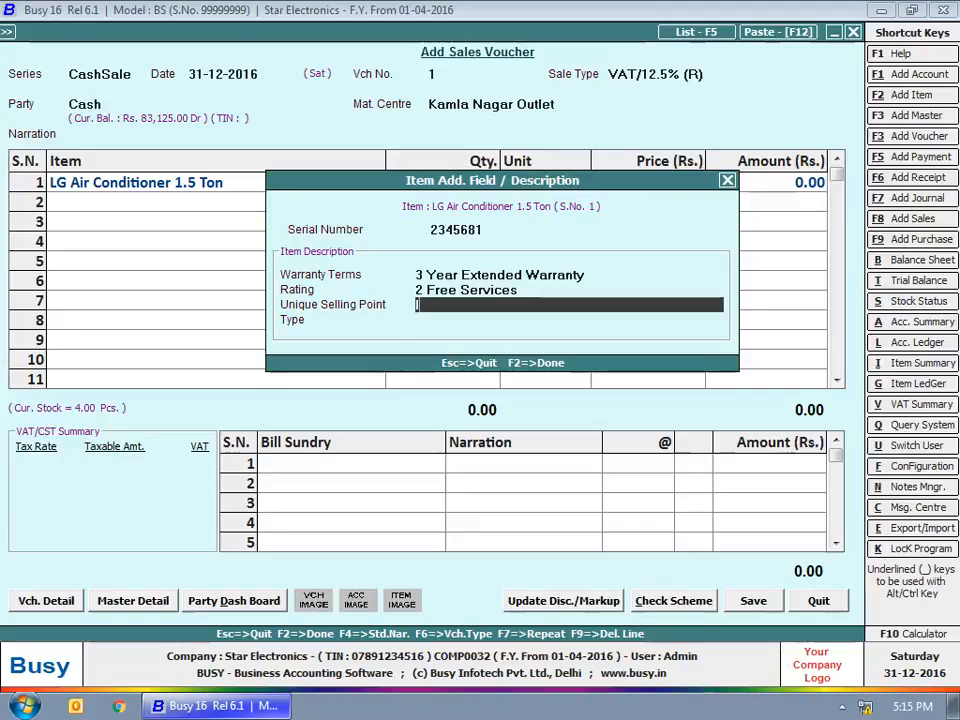
type(" Free EMI")
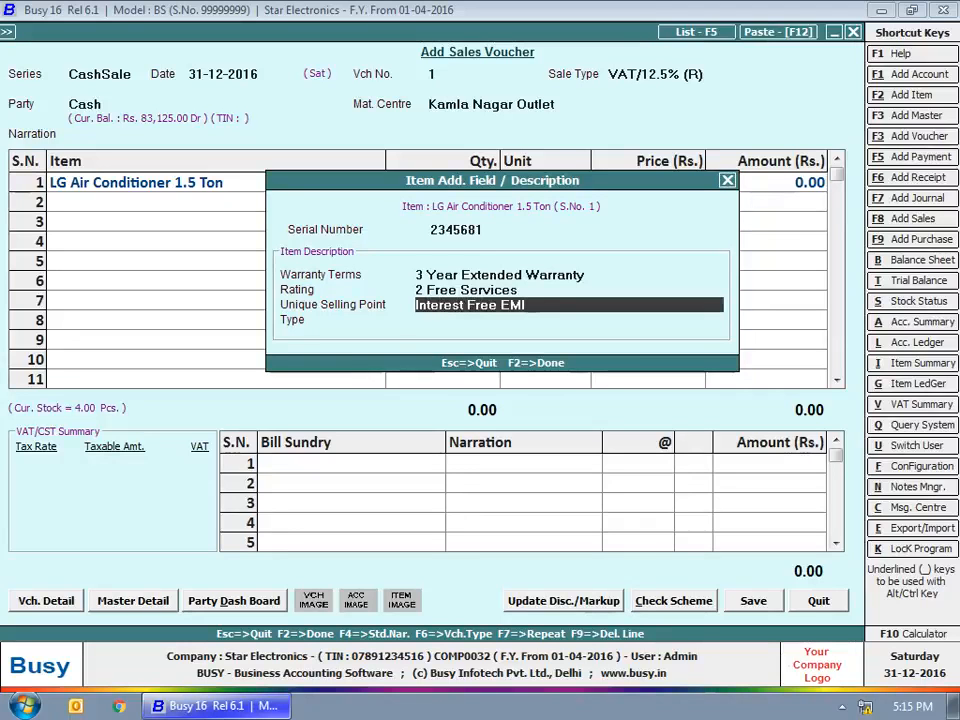
key("Return")
type("W")
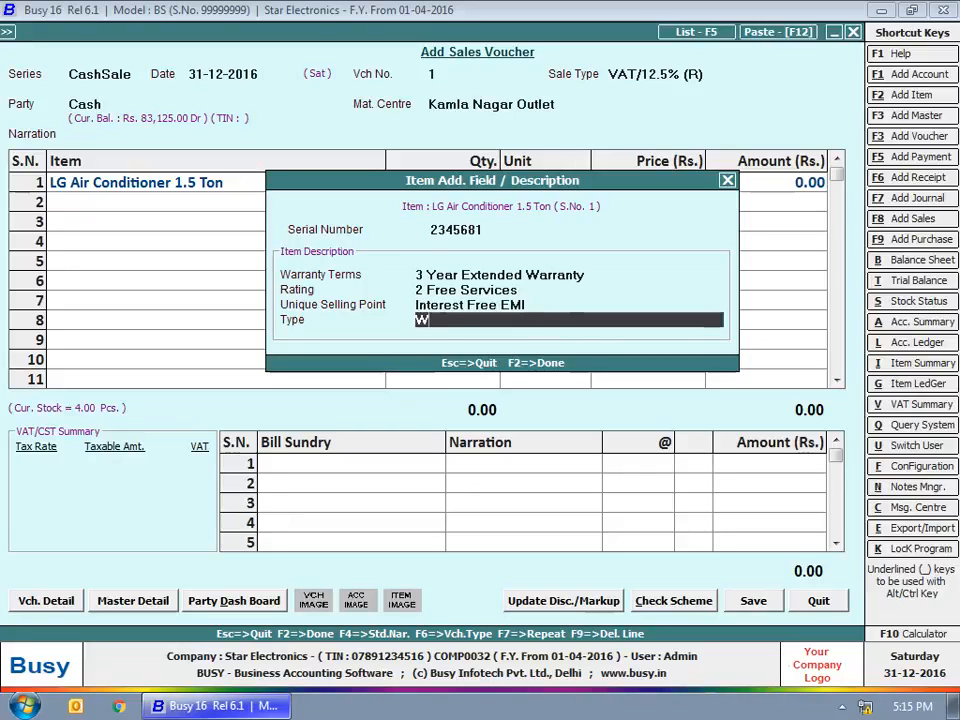
type("indow AC")
key("Return")
type("1")
key("Return")
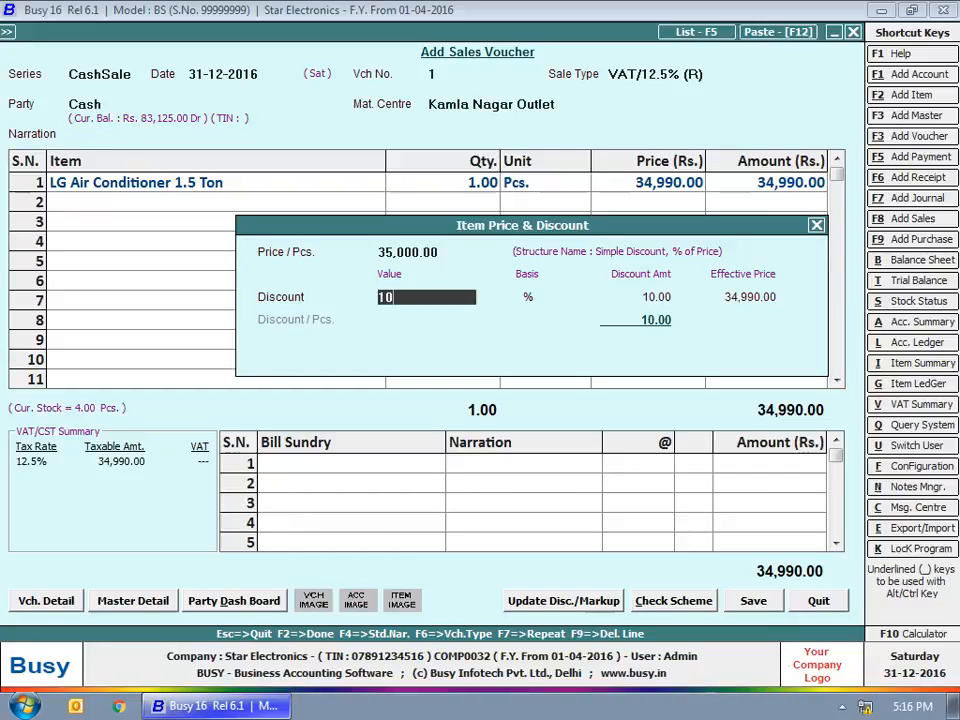
Apply the 10% discount and finish the air conditioner's price entry at 31,500
key("Return")
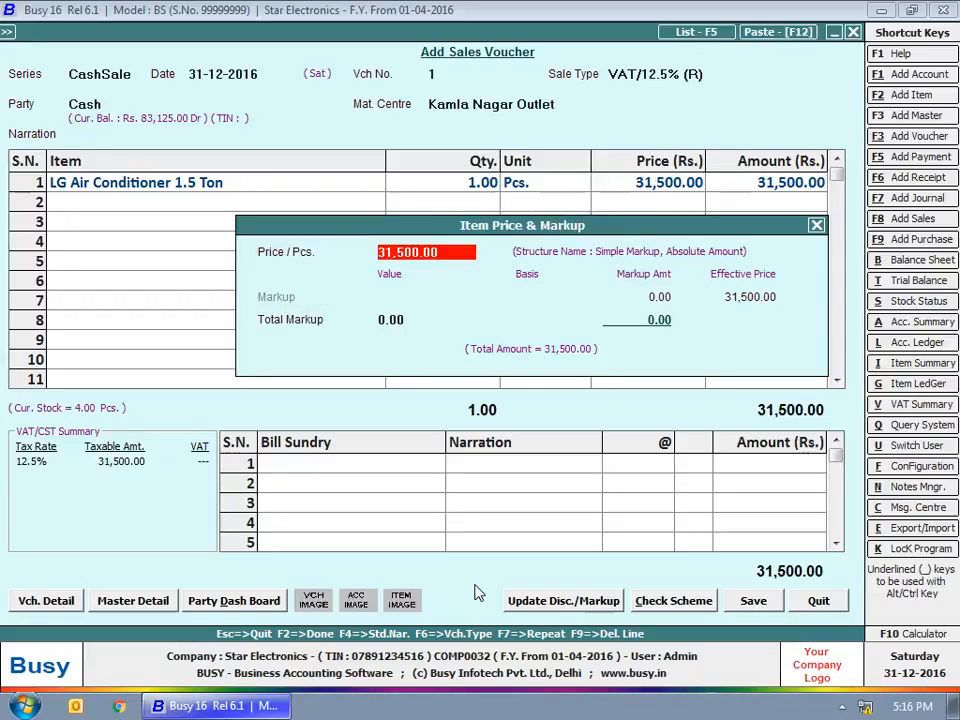
key("Return")
key("Return")
key("Return")
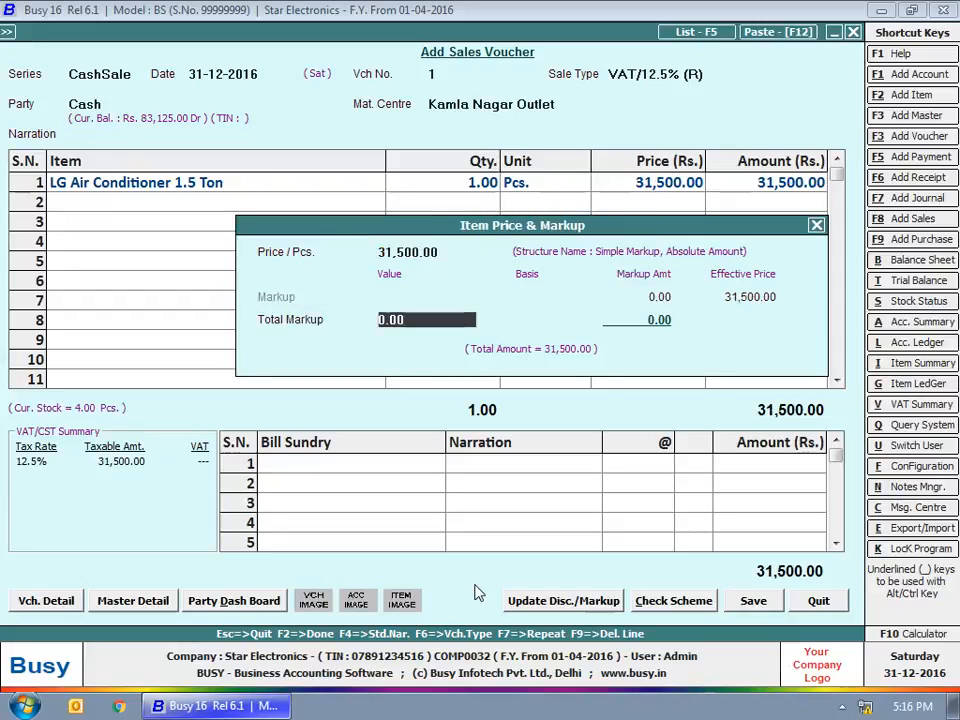
key("Return")
Add VAT at 12.5% (3,937.50) as the first bill sundry, bringing the total to 35,437.50
type("vat")
key("Return")
key("Return")
key("Return")
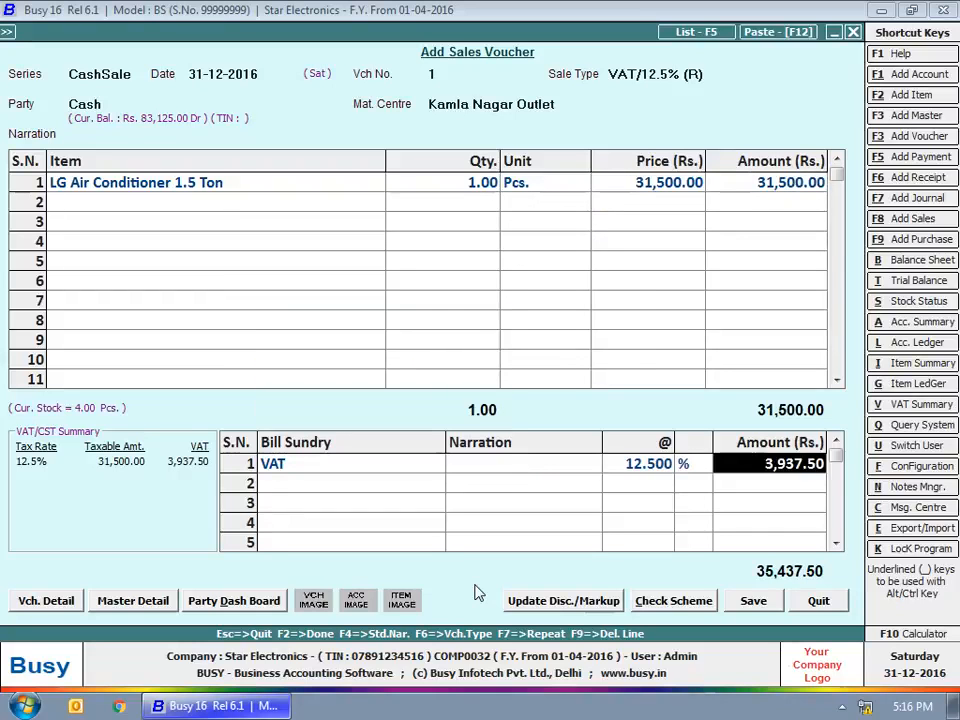
key("Return")
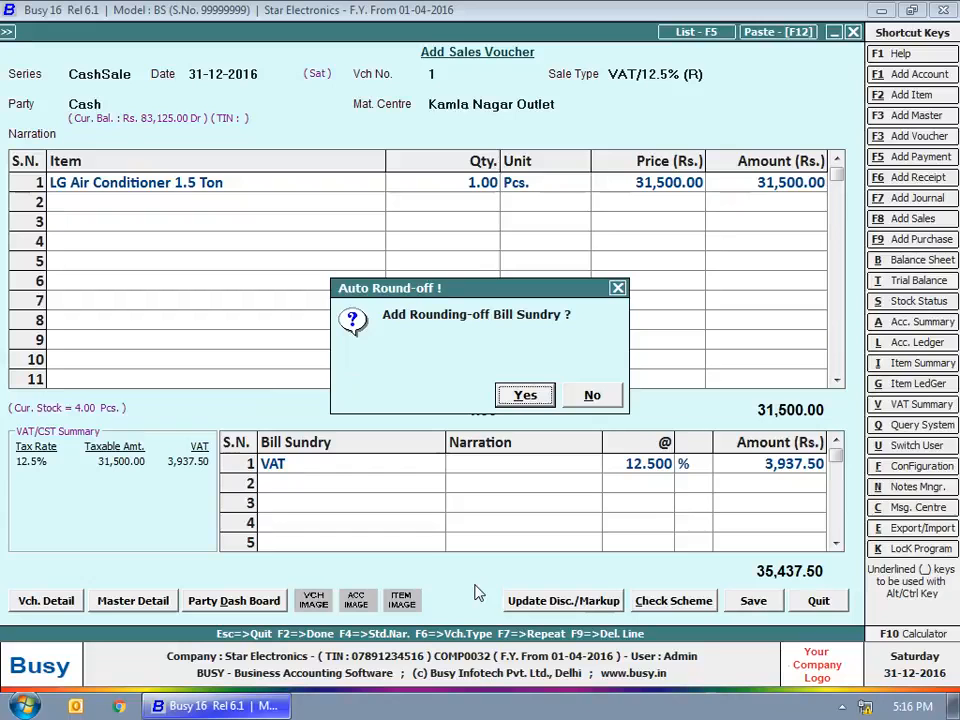
Round up to 35,438 and settle it all on the Hdfc card, with cash and Credit Card M/C1 at 0
key("Return")
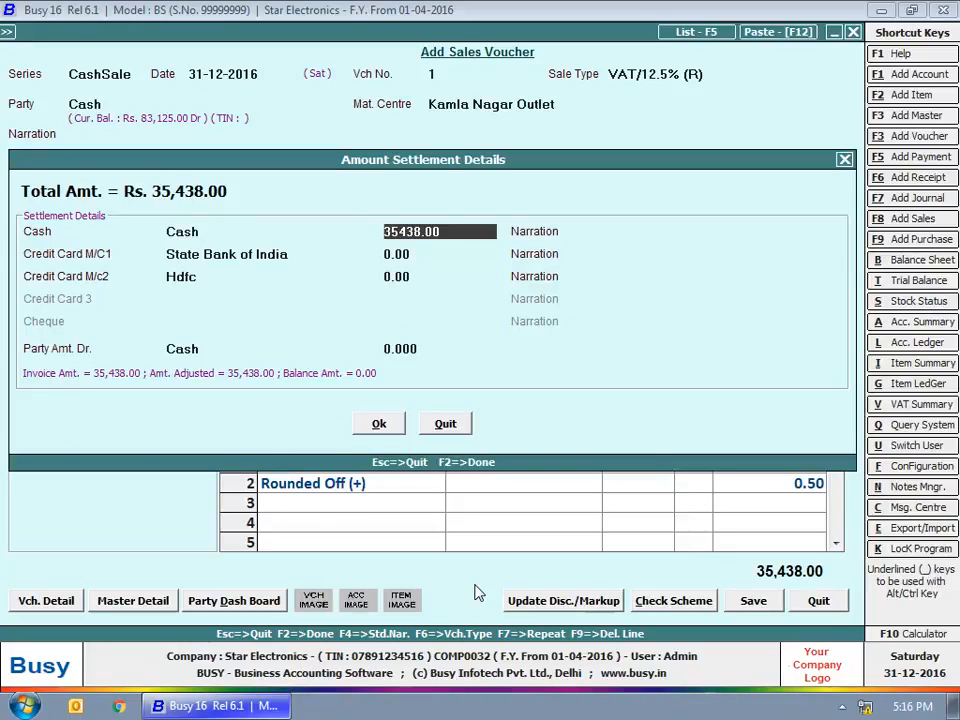
key("Return")
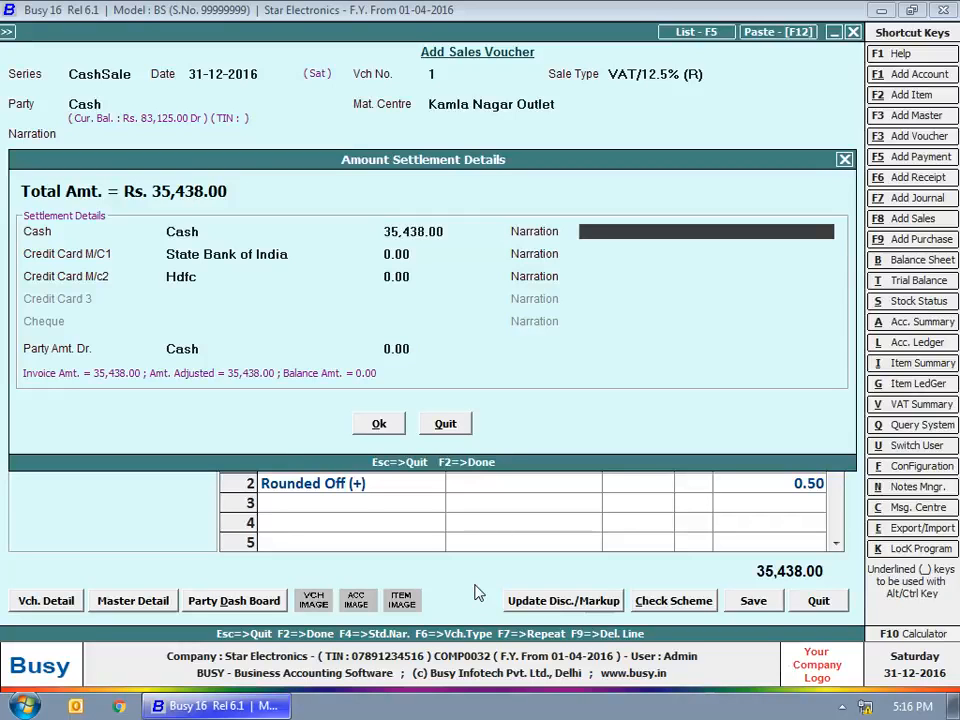
key("shift+Tab")
type("0")
key("Return")
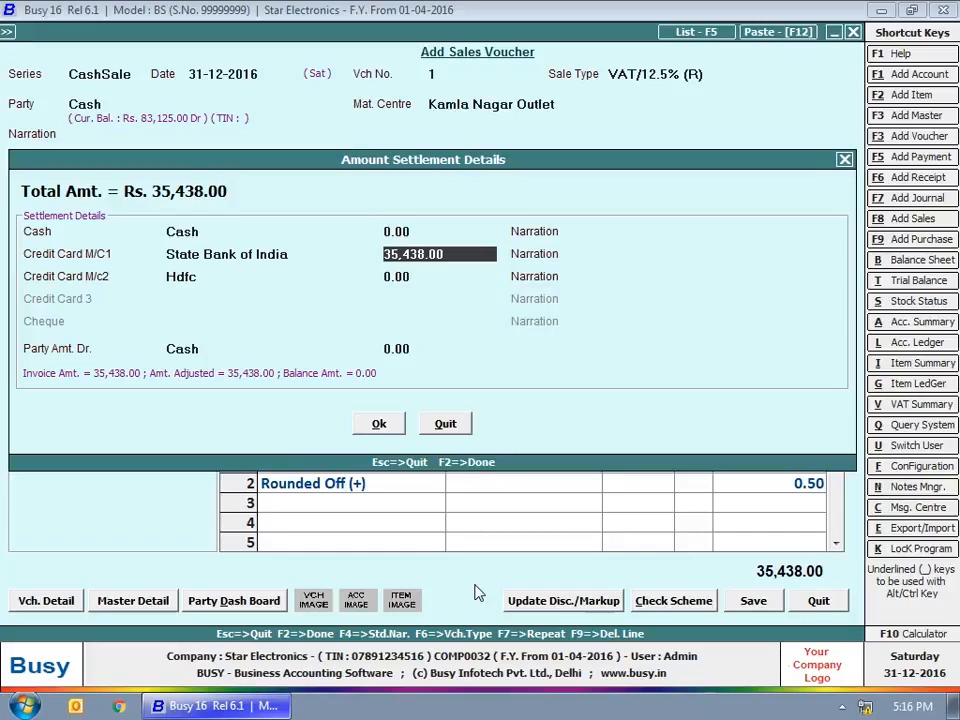
key("BackSpace")
key("Return")
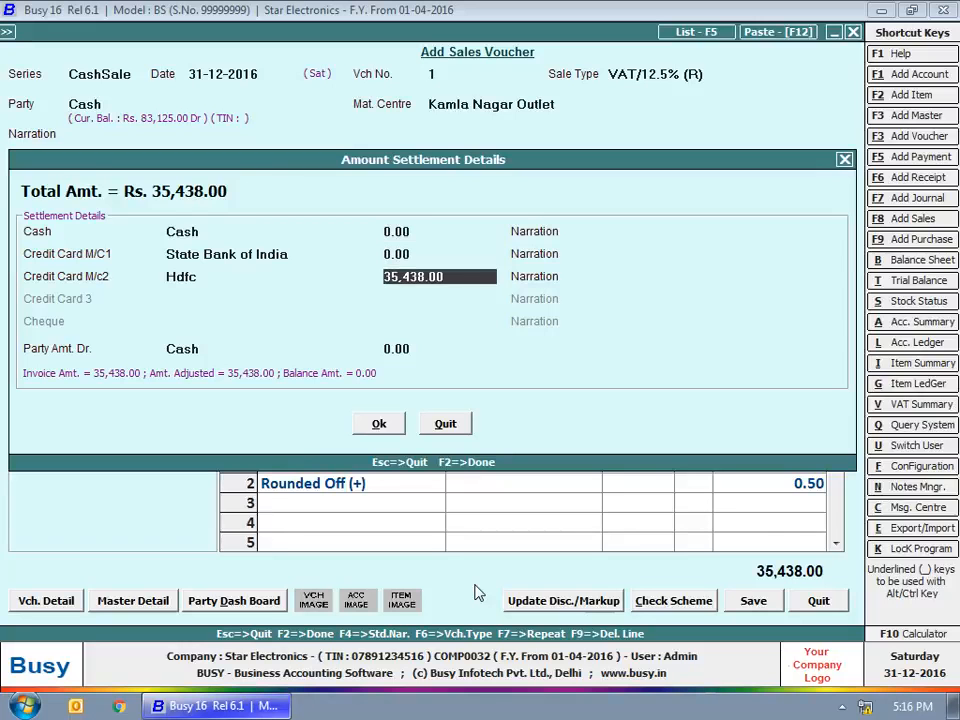
key("Return")
key("Return")
key("Return")
key("Return")
Answer the save prompt, then preview and close the inventory voucher
key("n")
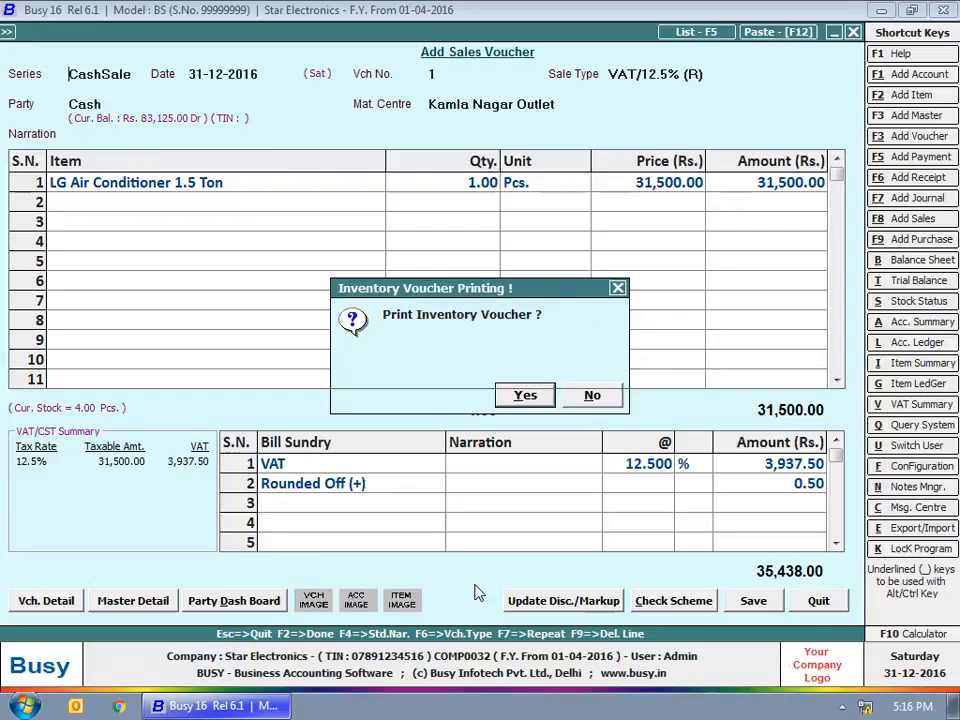
key("Return")
key("Return")
key("Right")
key("Return")
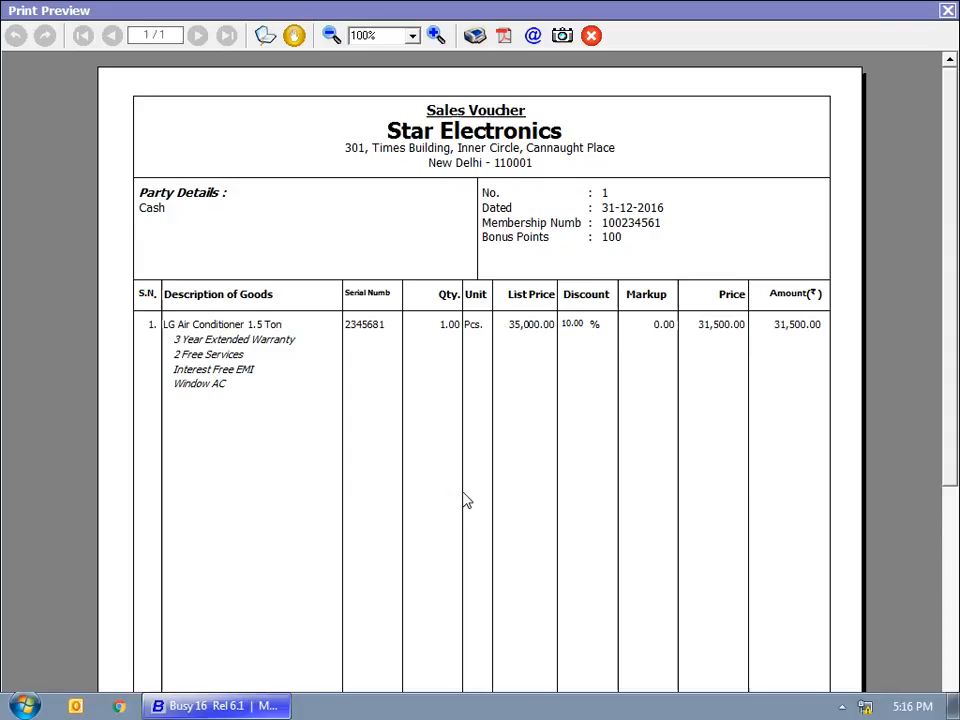
key("Escape")
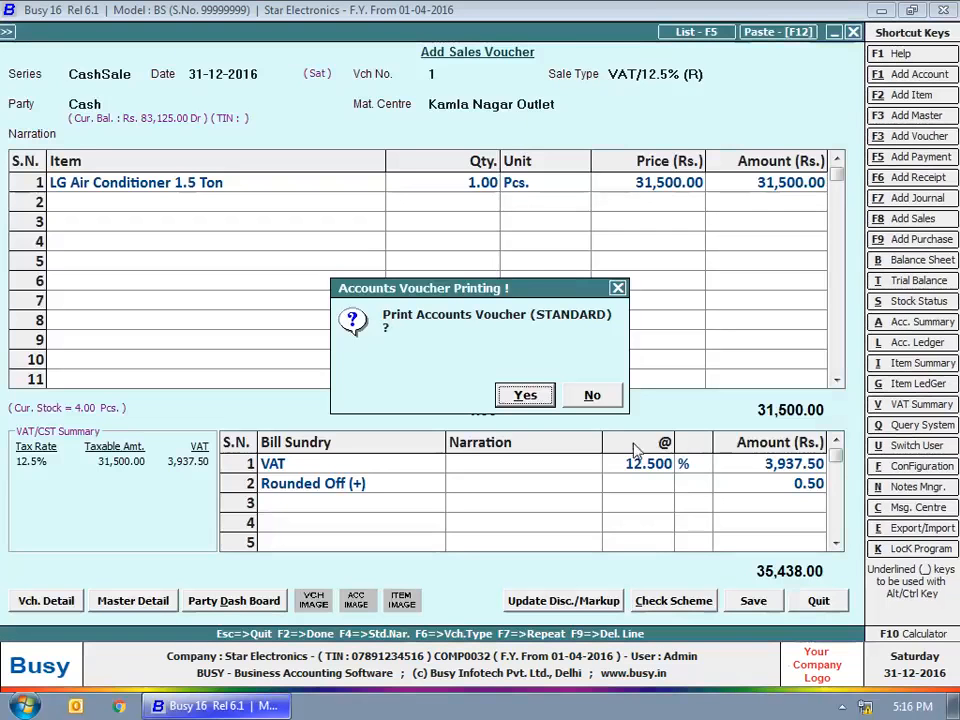
Preview the accounts voucher, skip barcode printing and exit the voucher entry
left_click(519, 394)
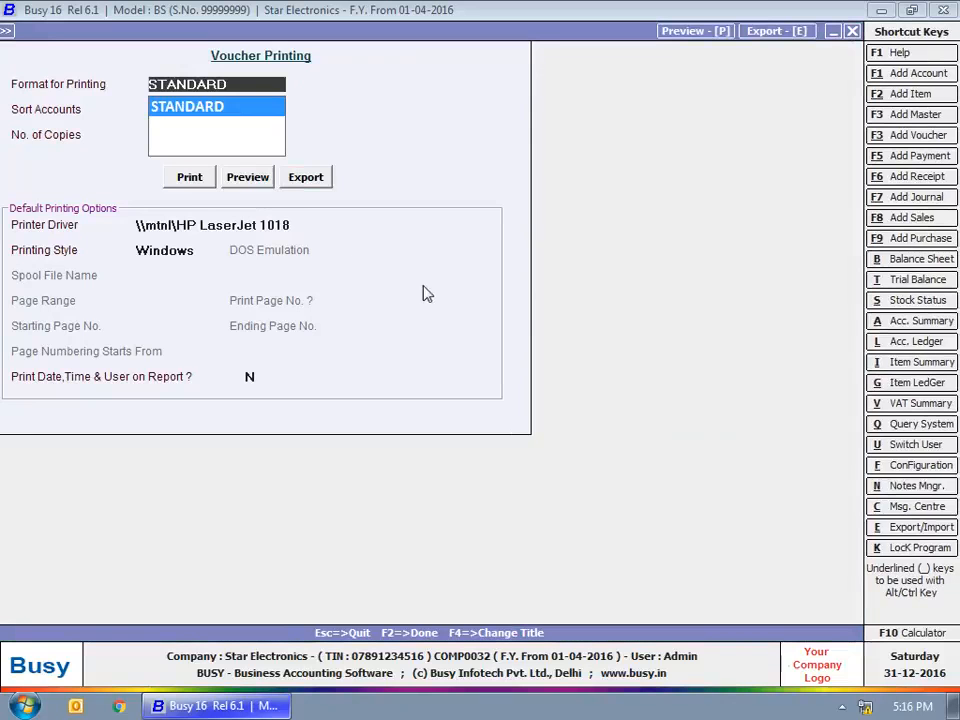
left_click(227, 180)
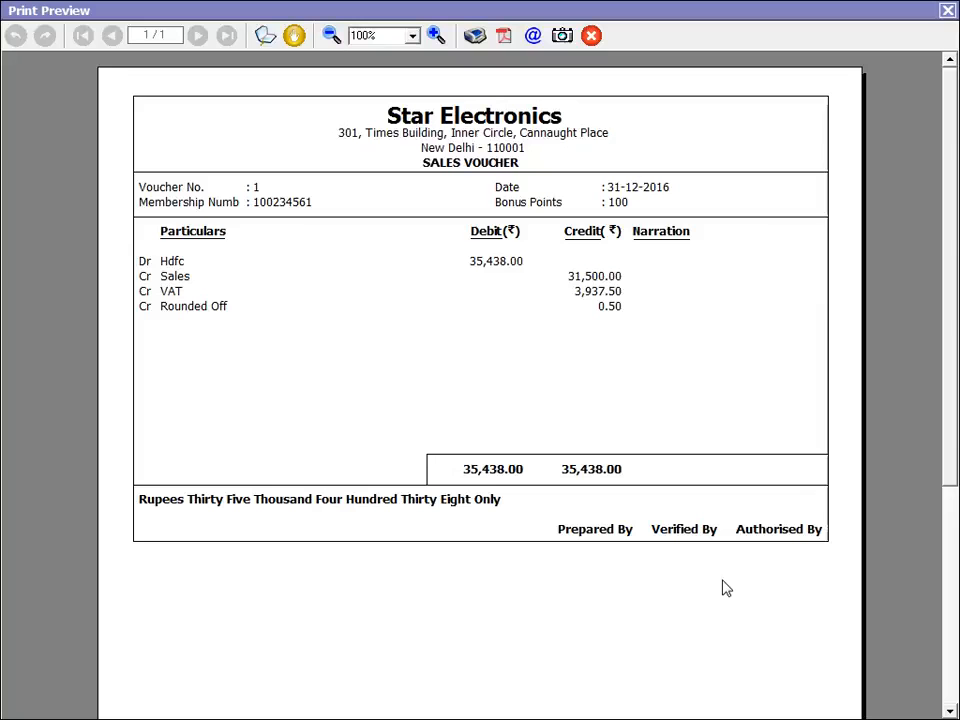
key("Escape")
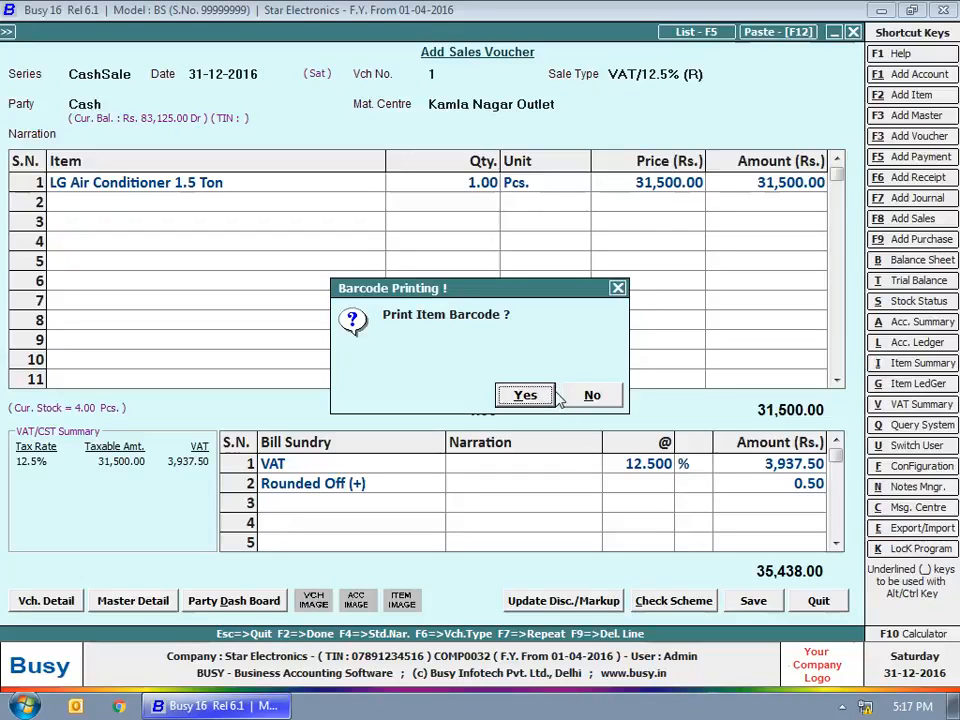
key("Escape")
key("Escape")
key("Escape")
key("Escape")
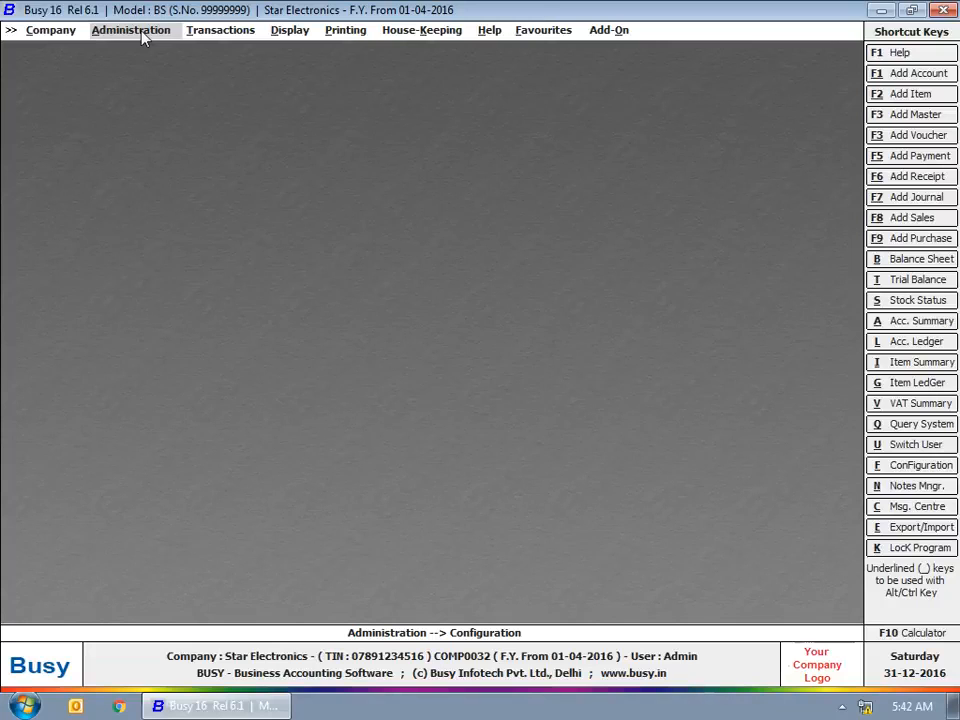
From Administration > Configuration > Vouchers Configuration, open Multiple Series Creation
left_click(140, 32)
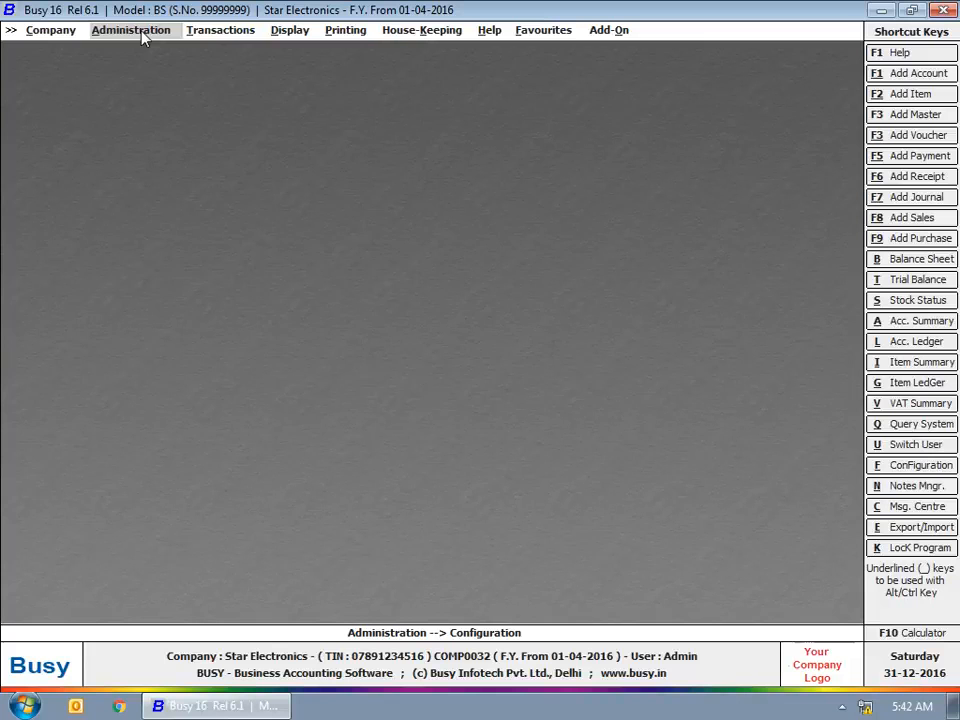
left_click(134, 67)
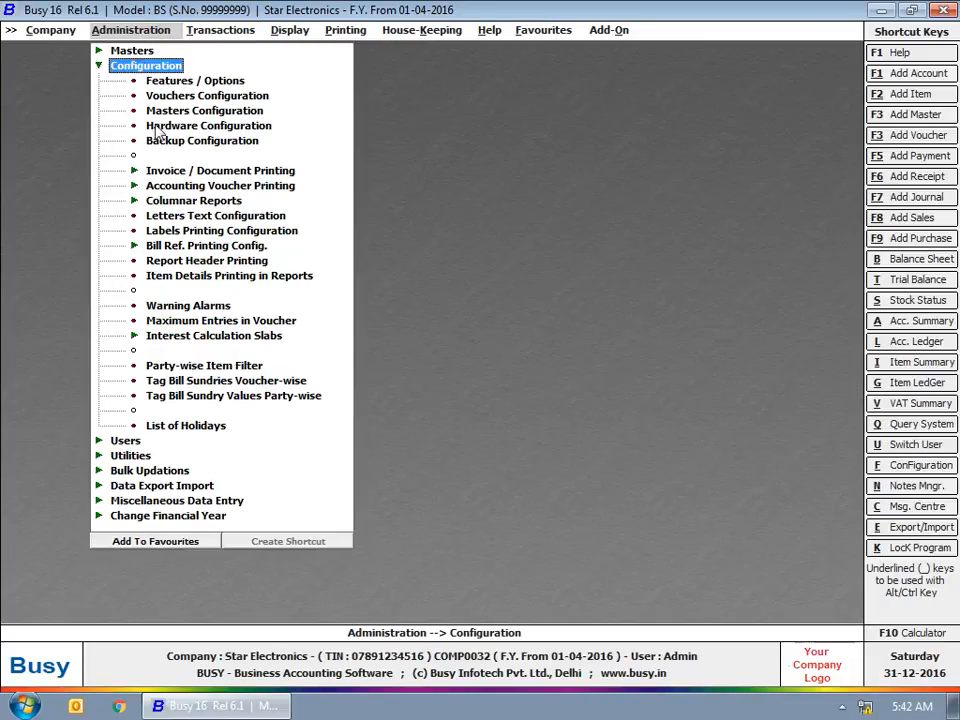
left_click(198, 96)
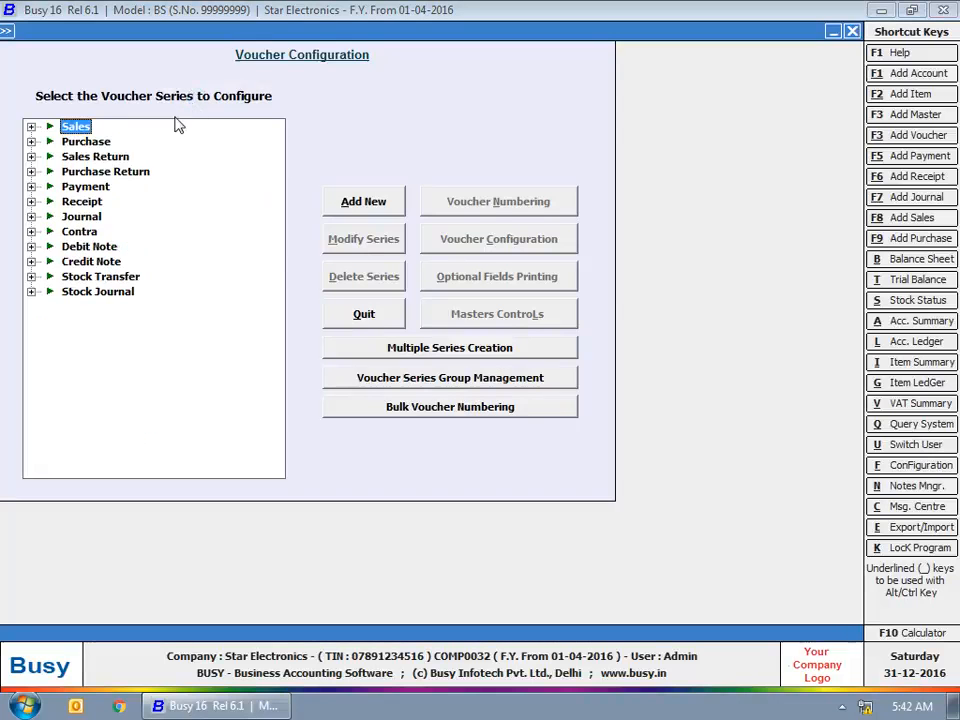
left_click(31, 127)
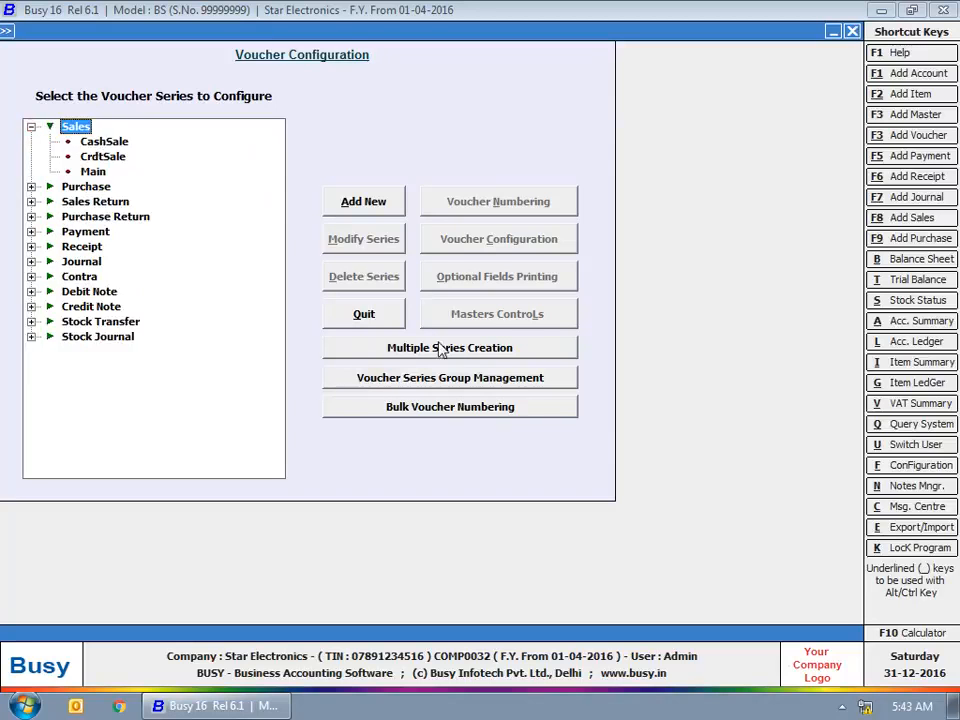
left_click(31, 127)
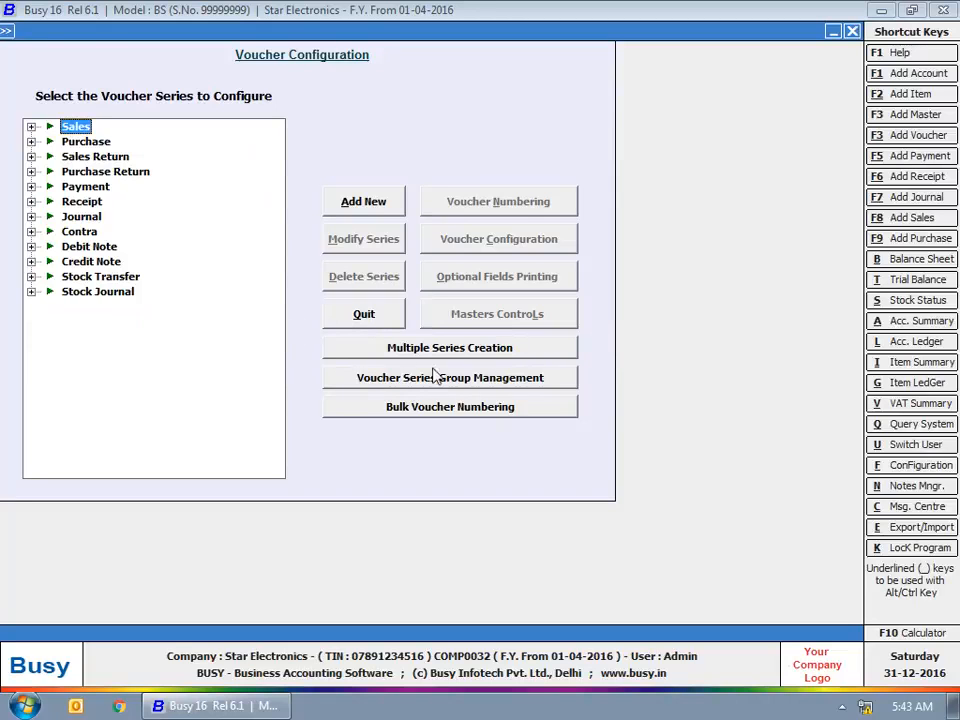
left_click(477, 352)
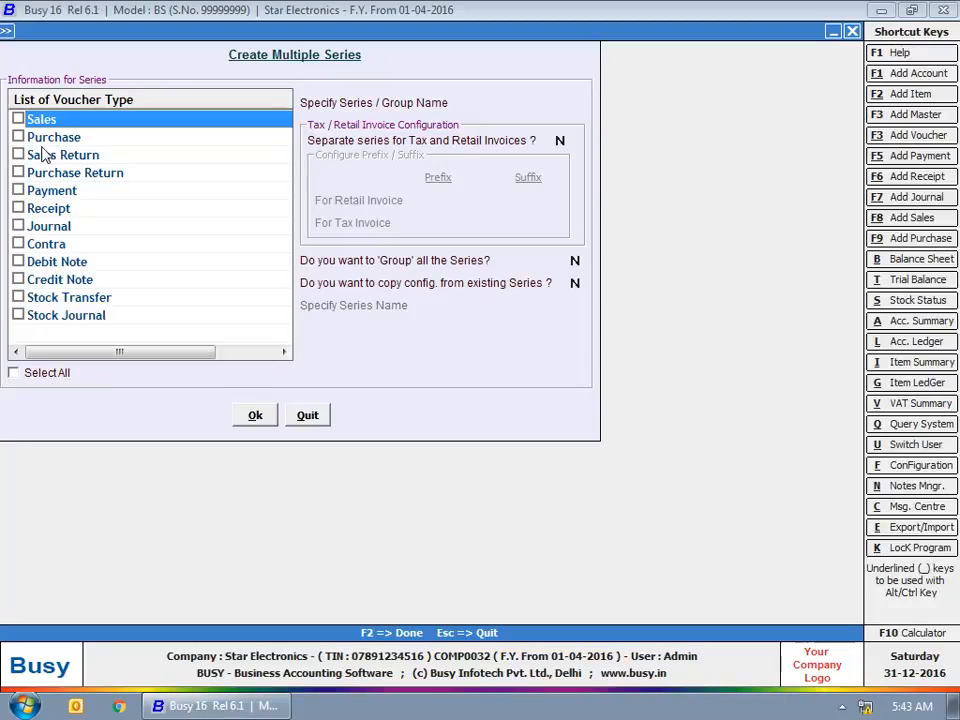
Select Sales, Purchase, Sales Return and Purchase Return and name the series CrdtSale
left_click(19, 119)
left_click(18, 137)
left_click(18, 155)
left_click(18, 172)
left_click(503, 103)
type("CrdtSale")
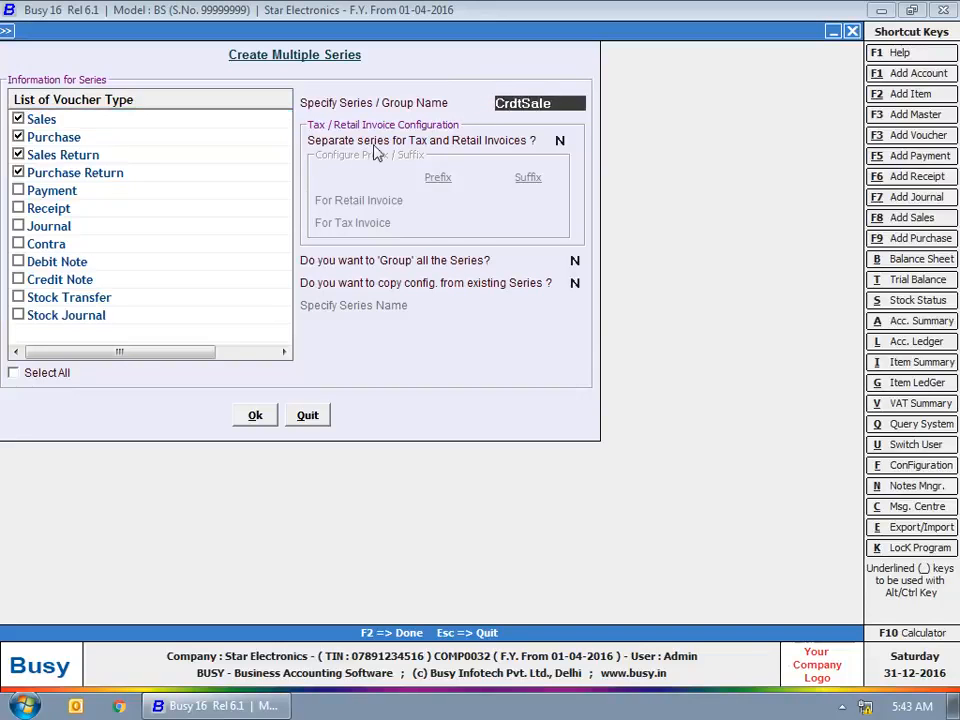
left_click(562, 141)
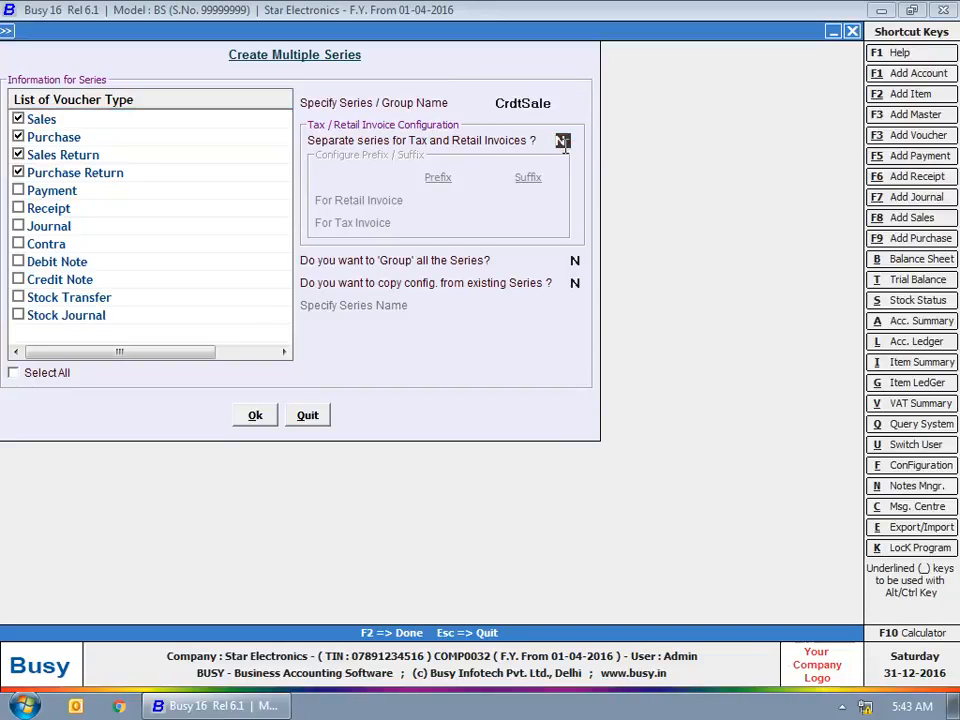
Use separate retail/tax series with suffixes R and T, no grouping, and create them
type("Y")
left_click(444, 202)
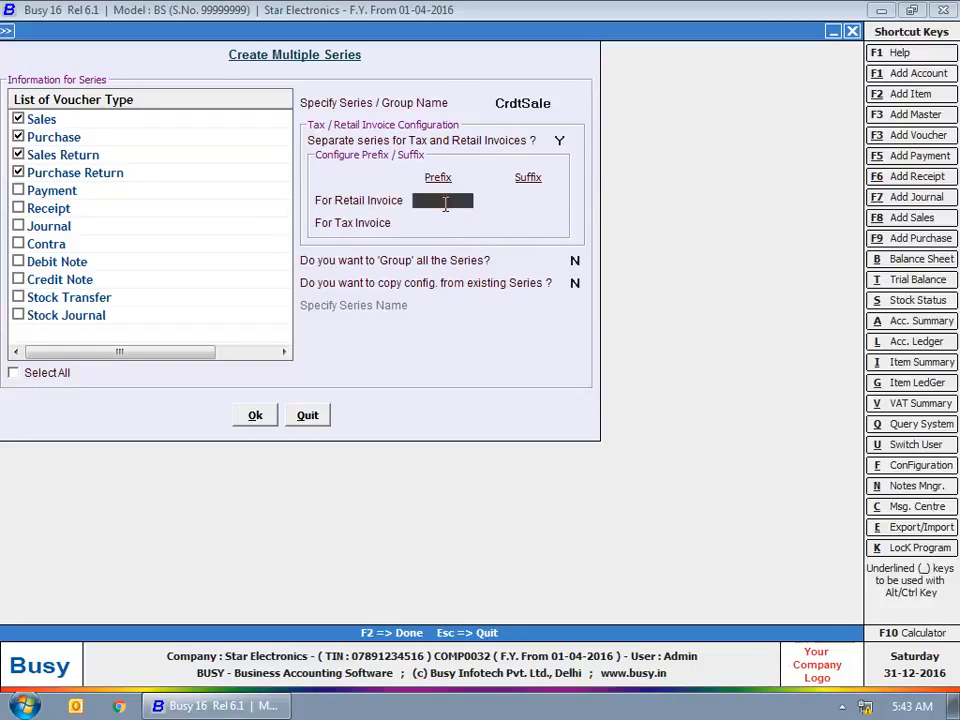
key("Return")
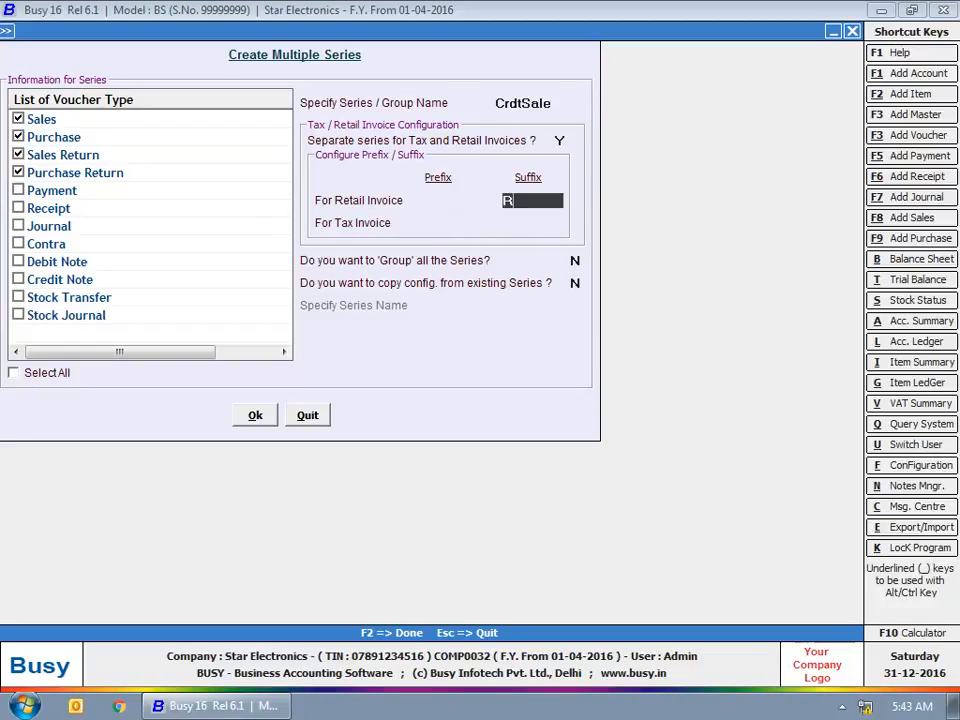
key("Return")
key("Return")
type("T")
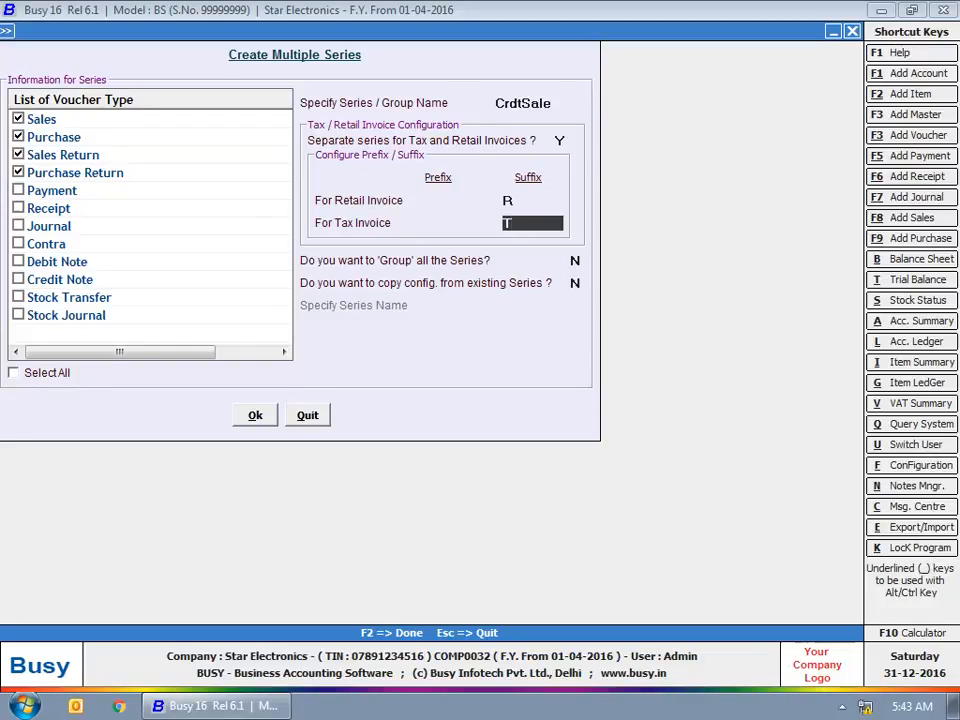
key("Return")
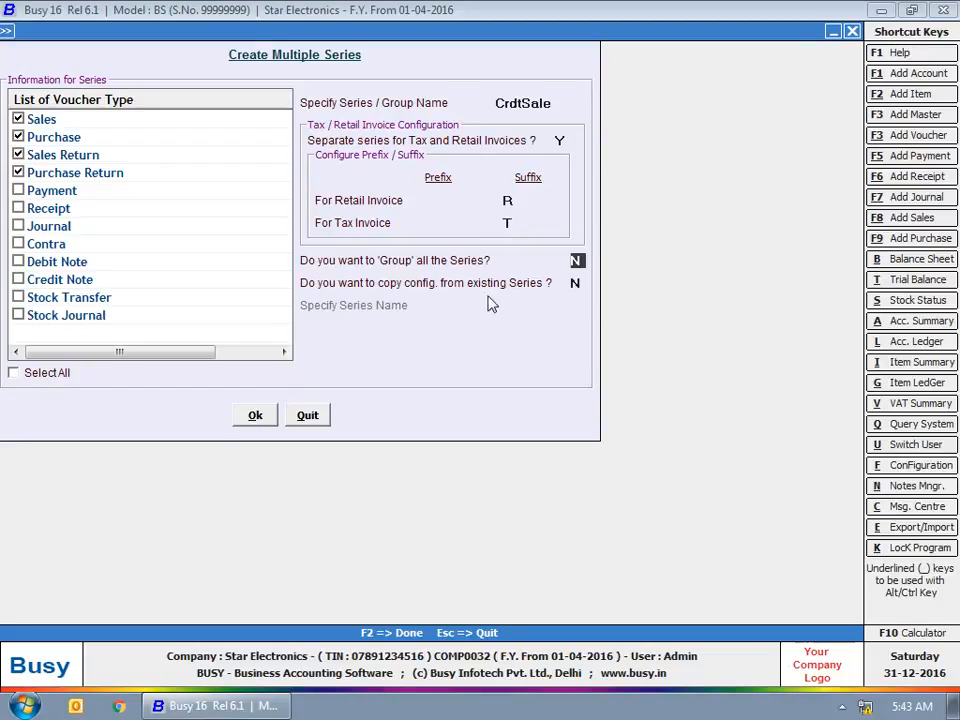
key("Return")
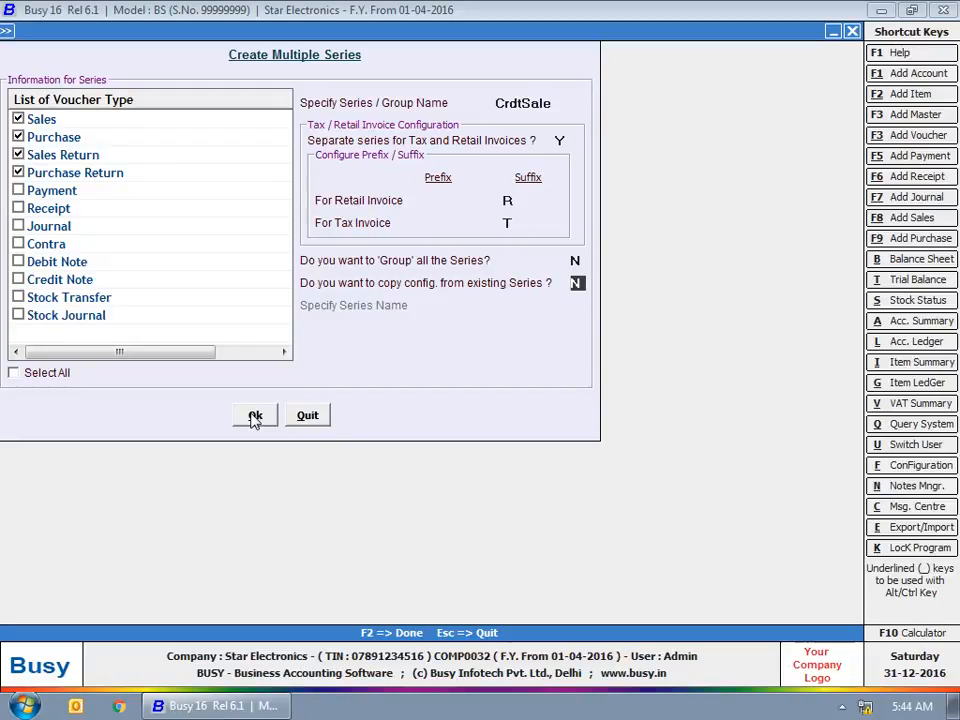
left_click(255, 416)
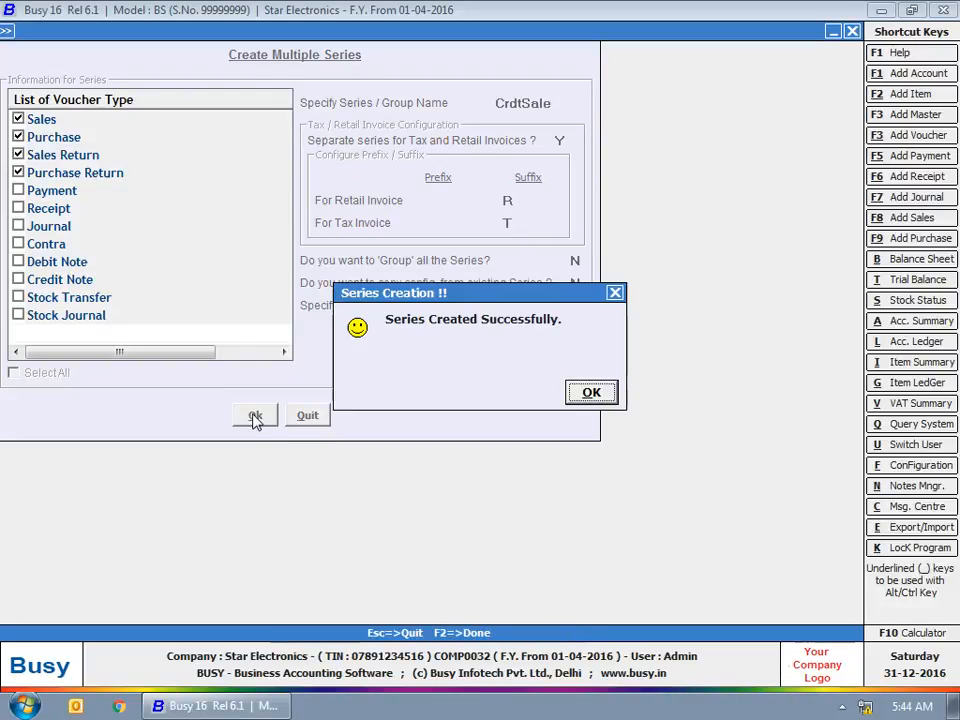
Acknowledge the series-created message and close the multiple series form and configuration
left_click(592, 391)
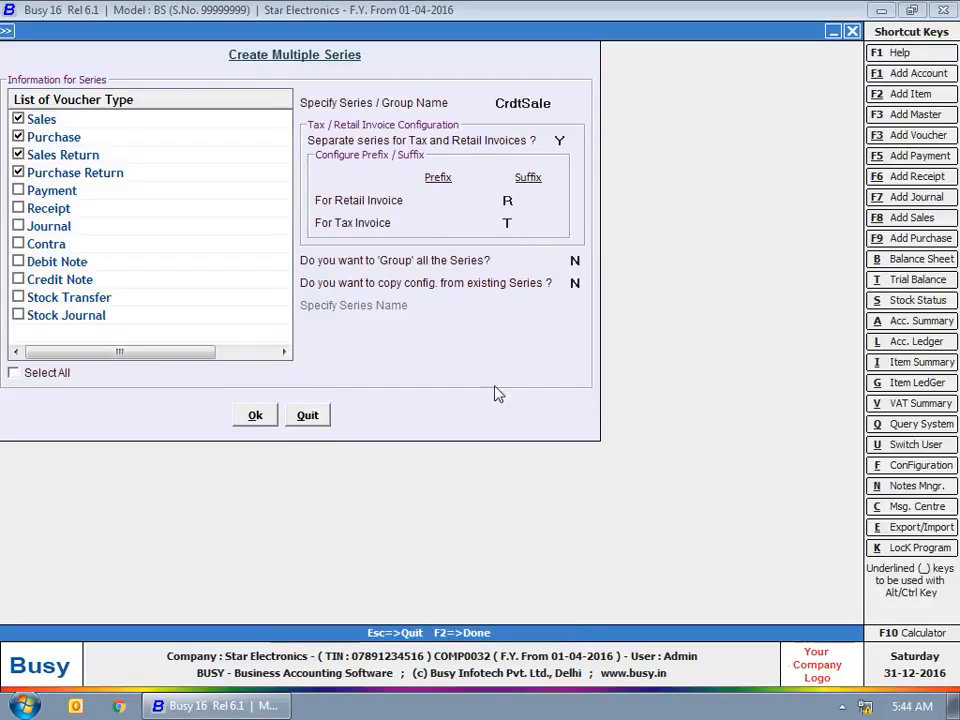
key("Escape")
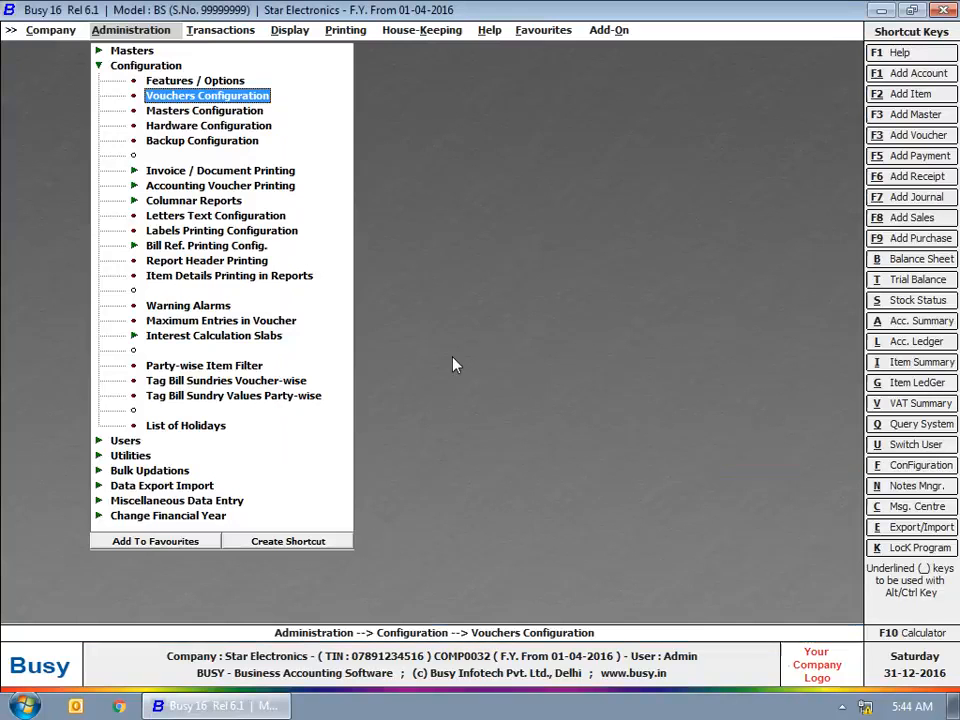
key("Escape")
Reopen Vouchers Configuration and expand each voucher type to check the CrdtSaleR and CrdtSaleT series
left_click(215, 93)
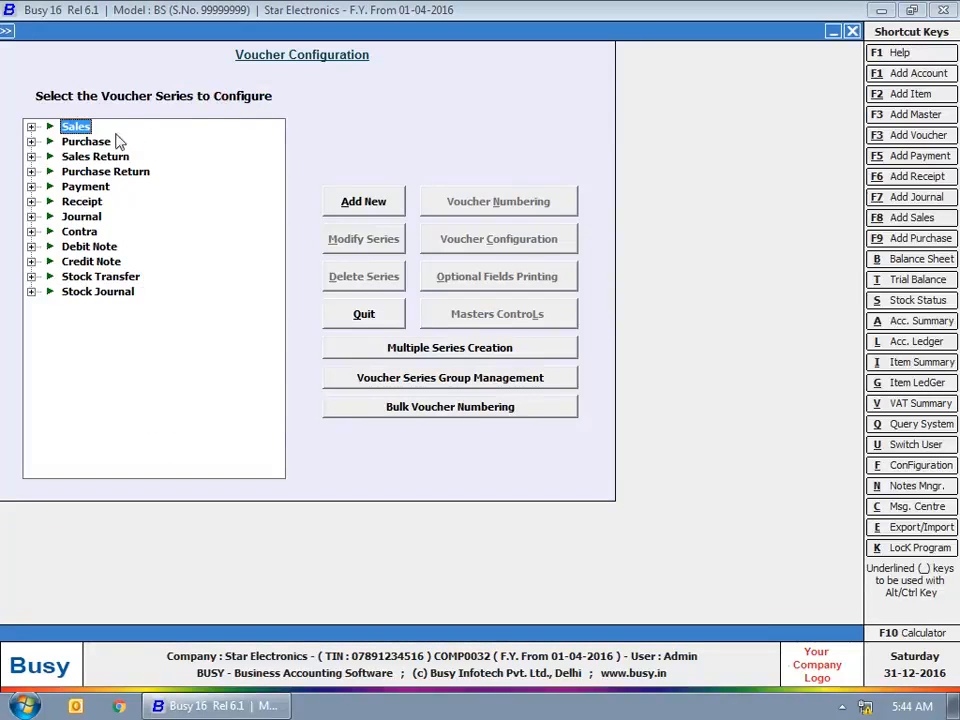
left_click(30, 134)
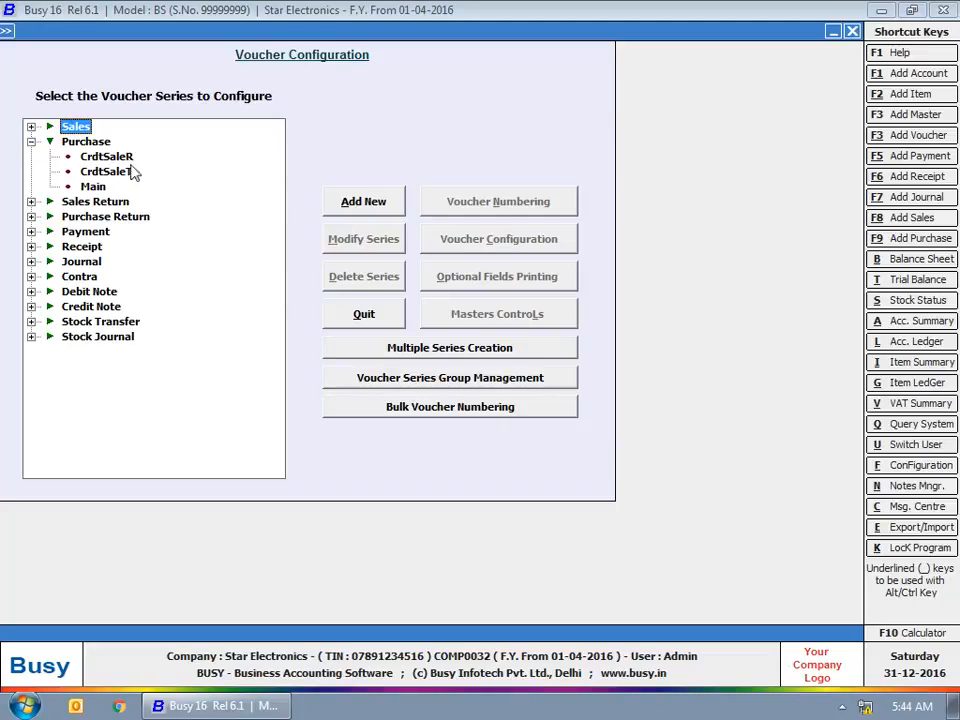
left_click(31, 201)
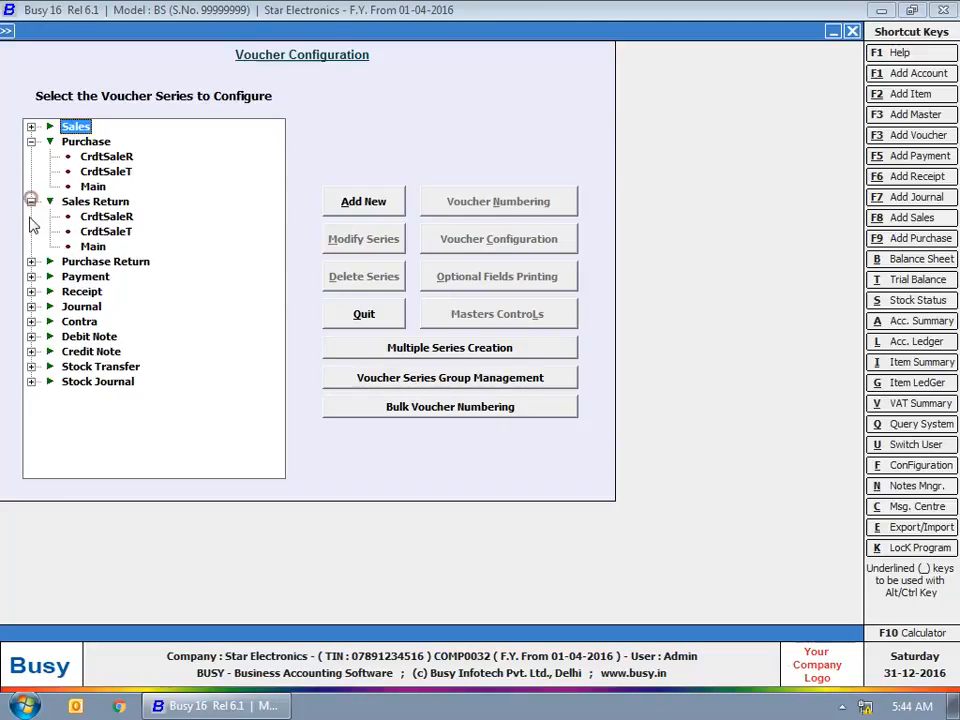
left_click(31, 261)
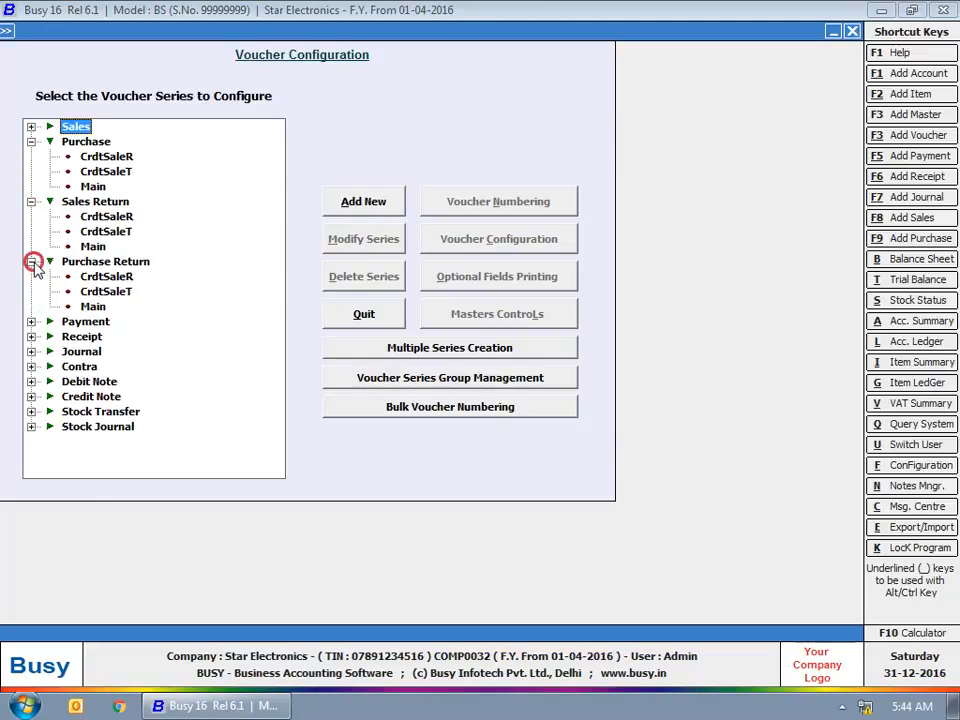
left_click(31, 126)
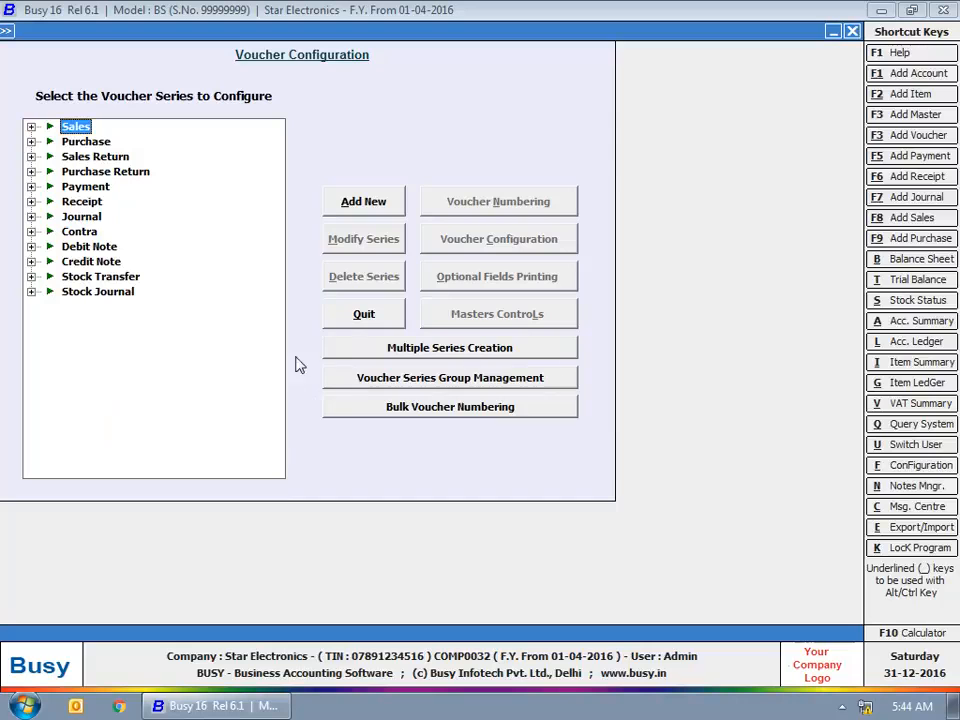
left_click(450, 380)
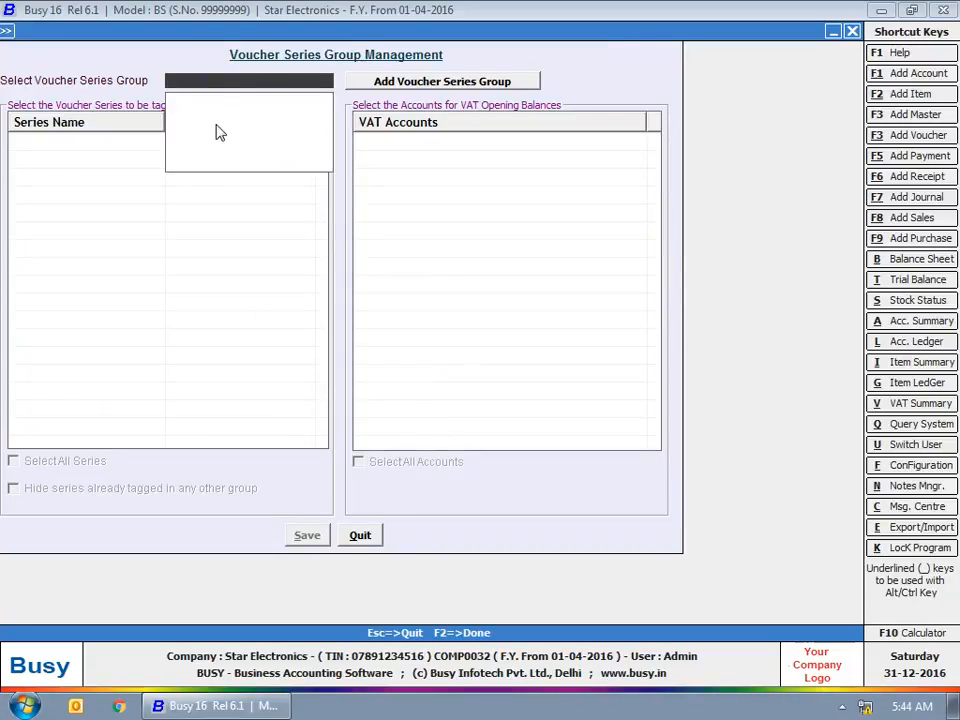
Add a new voucher series group named VAT
left_click(405, 84)
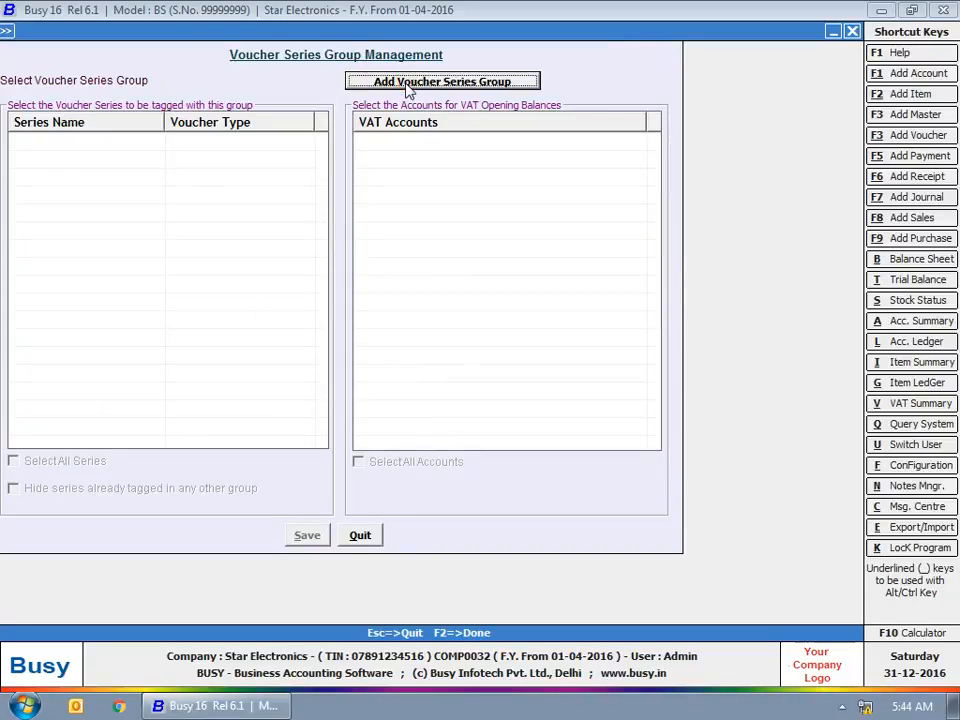
left_click(405, 84)
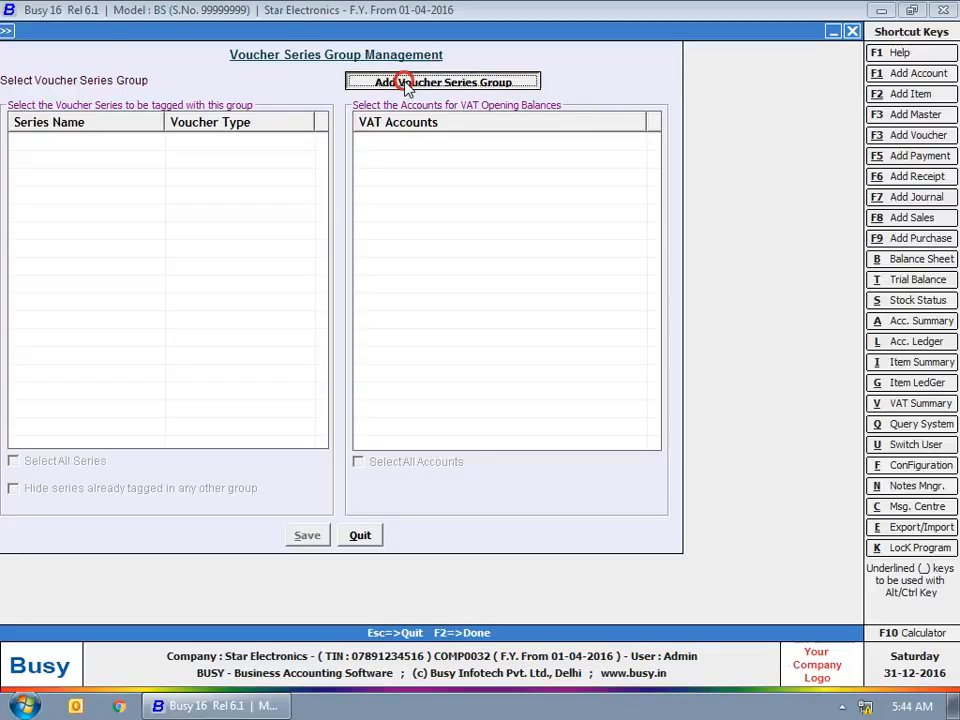
type("VAT")
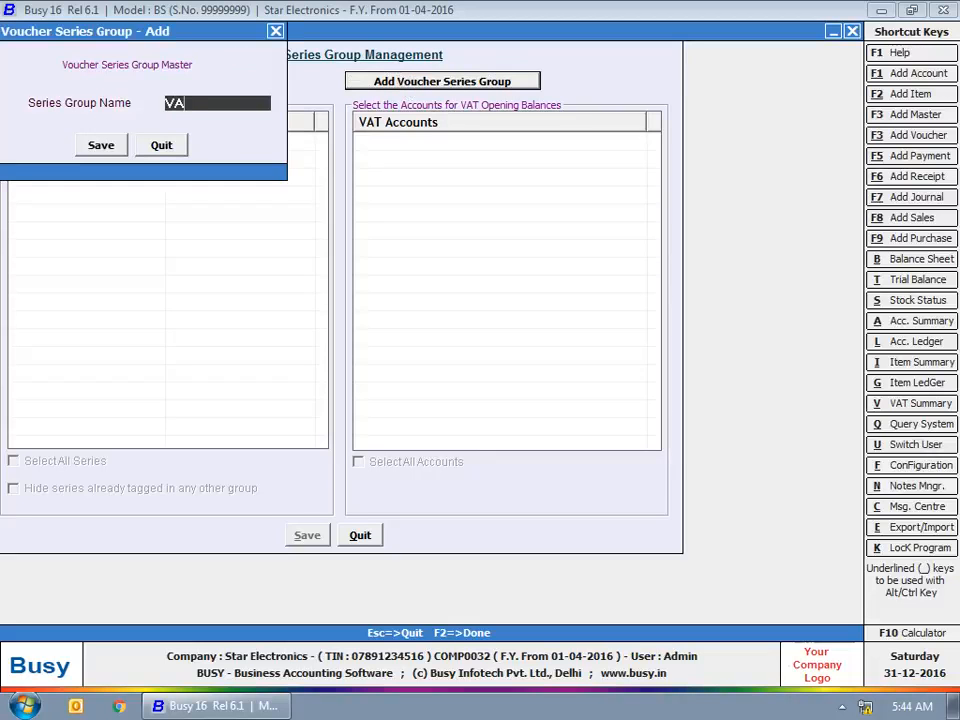
key("Return")
key("Return")
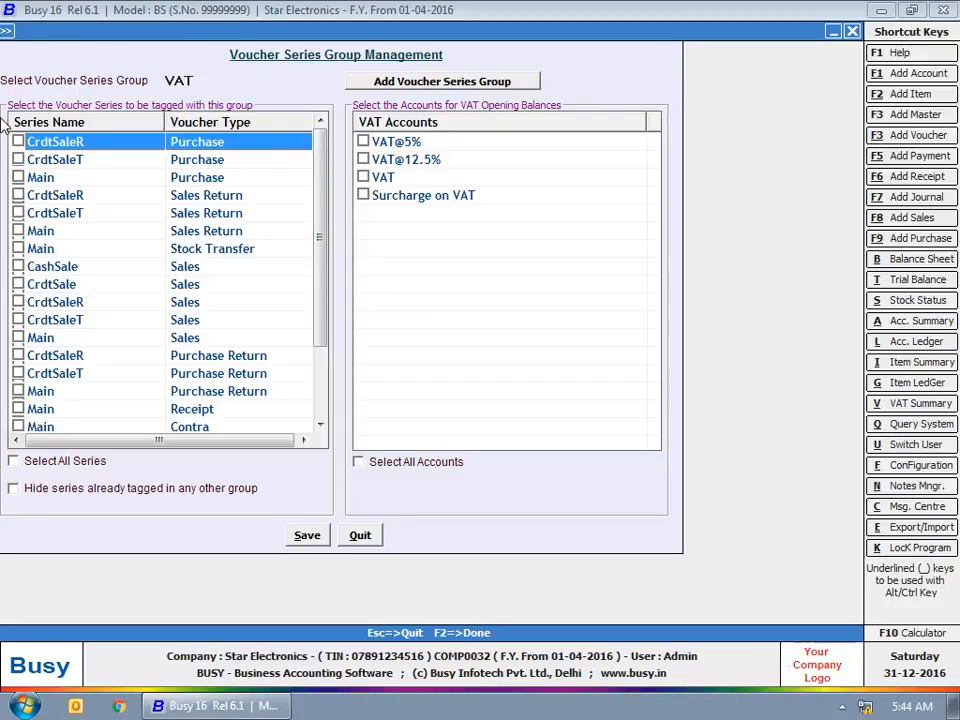
Tag CrdtSaleT and Main for Purchase, Sales Return and Sales plus the VAT account, and save
left_click(18, 159)
left_click(18, 213)
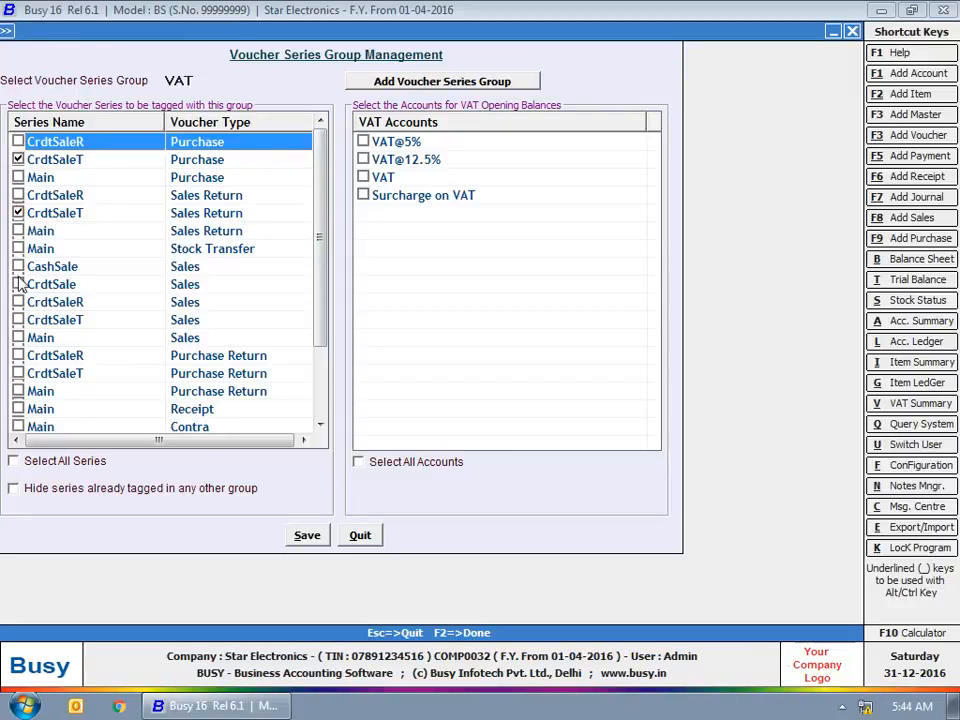
left_click(18, 177)
left_click(18, 231)
left_click(18, 320)
left_click(18, 338)
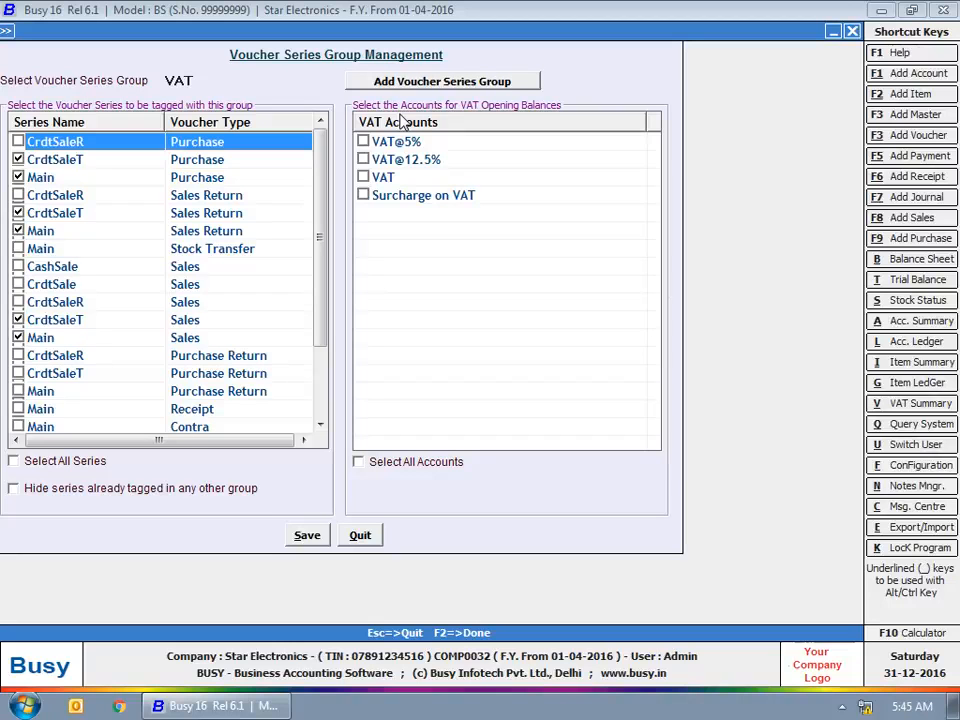
left_click(363, 177)
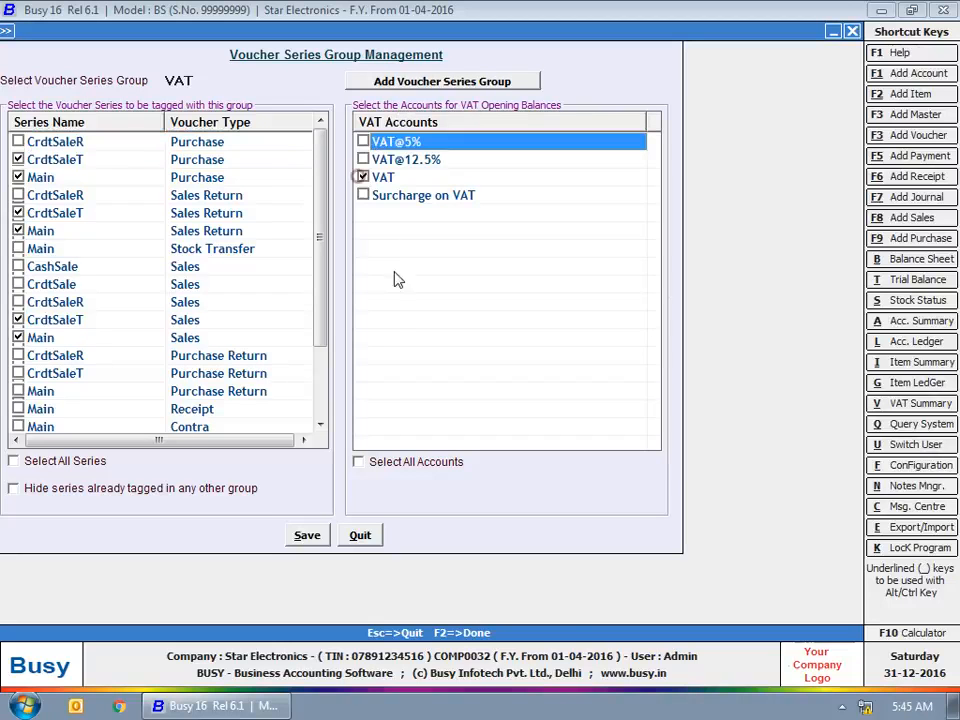
left_click(310, 540)
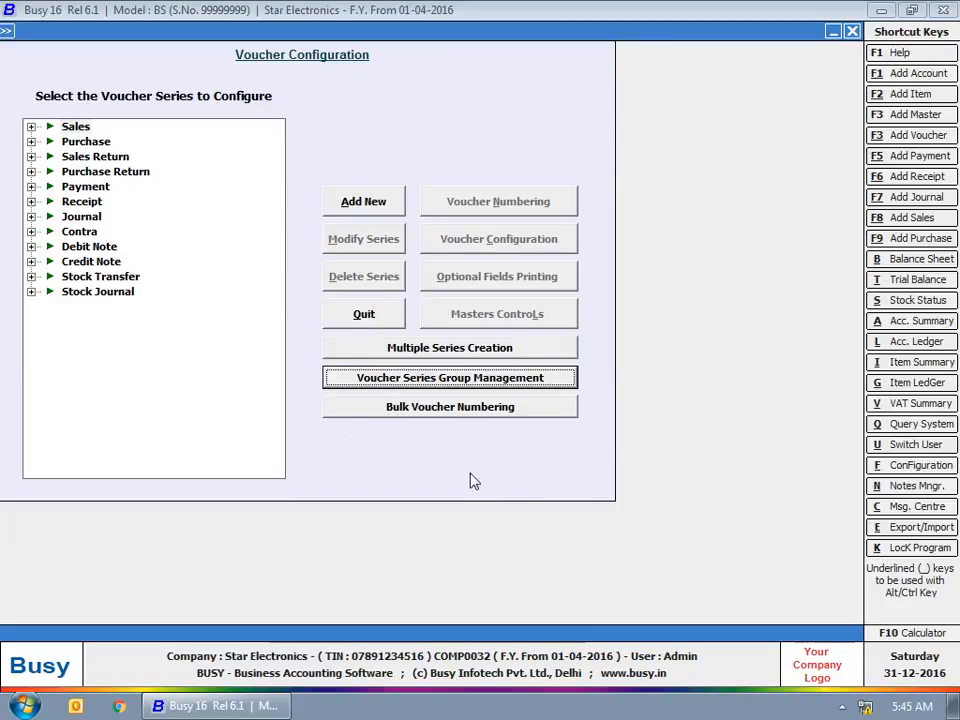
In Bulk Voucher Numbering for the VAT group, set row 1's numbering type to Automatic
left_click(484, 414)
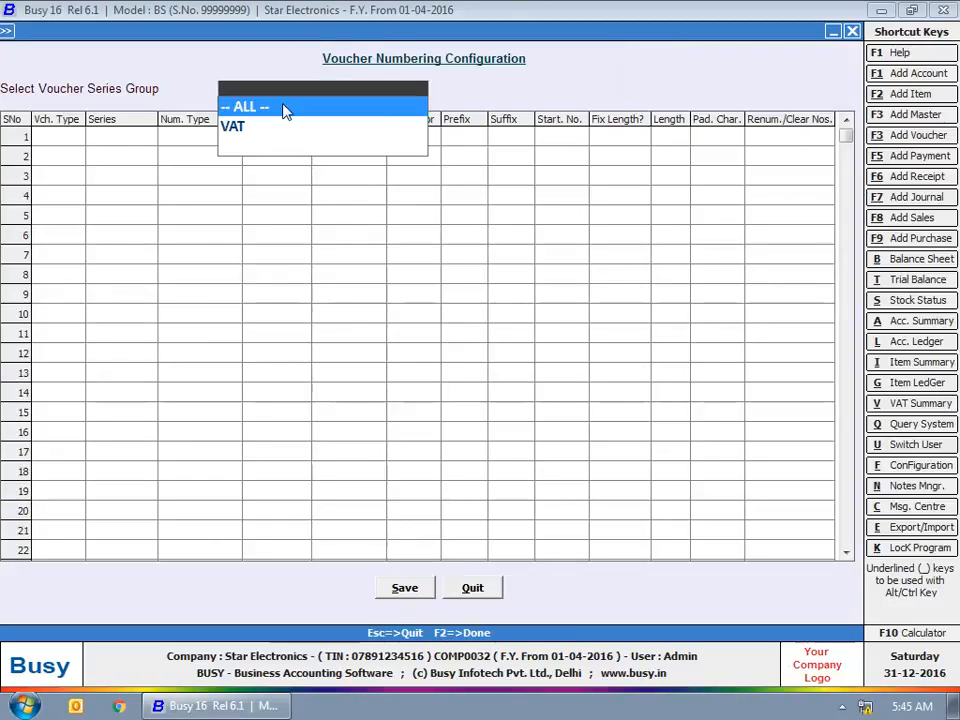
left_click(248, 126)
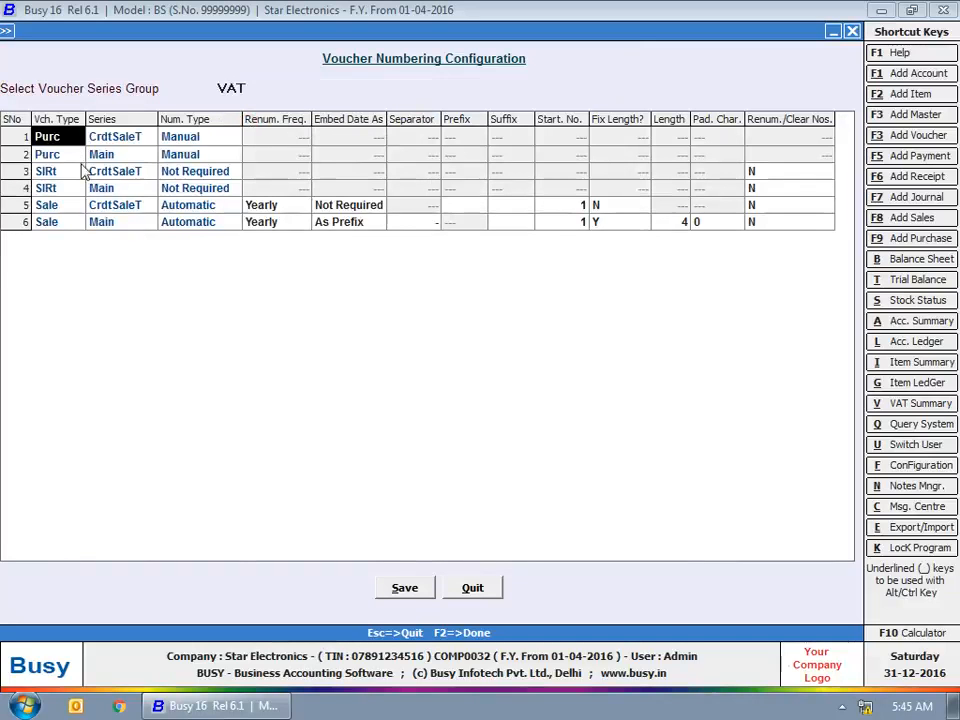
key("Return")
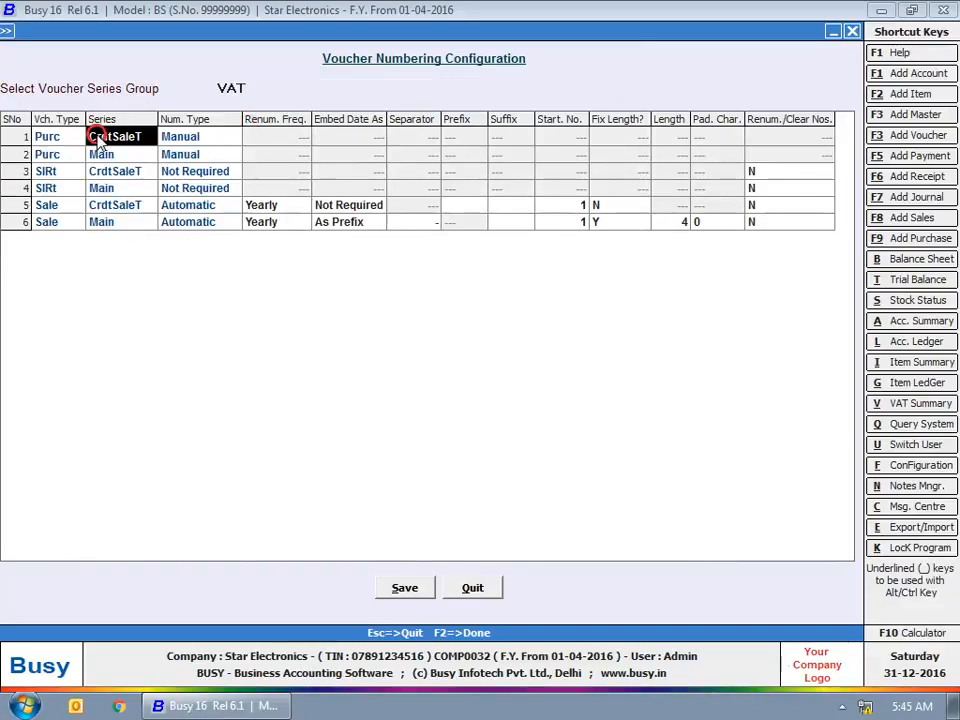
key("Return")
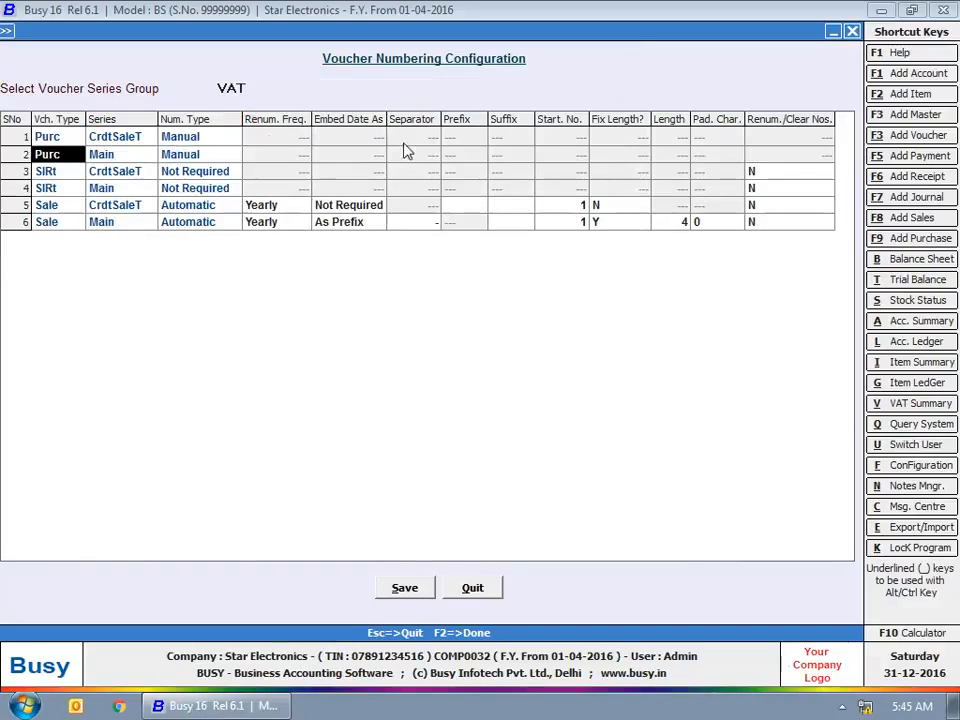
left_click(207, 137)
left_click(198, 143)
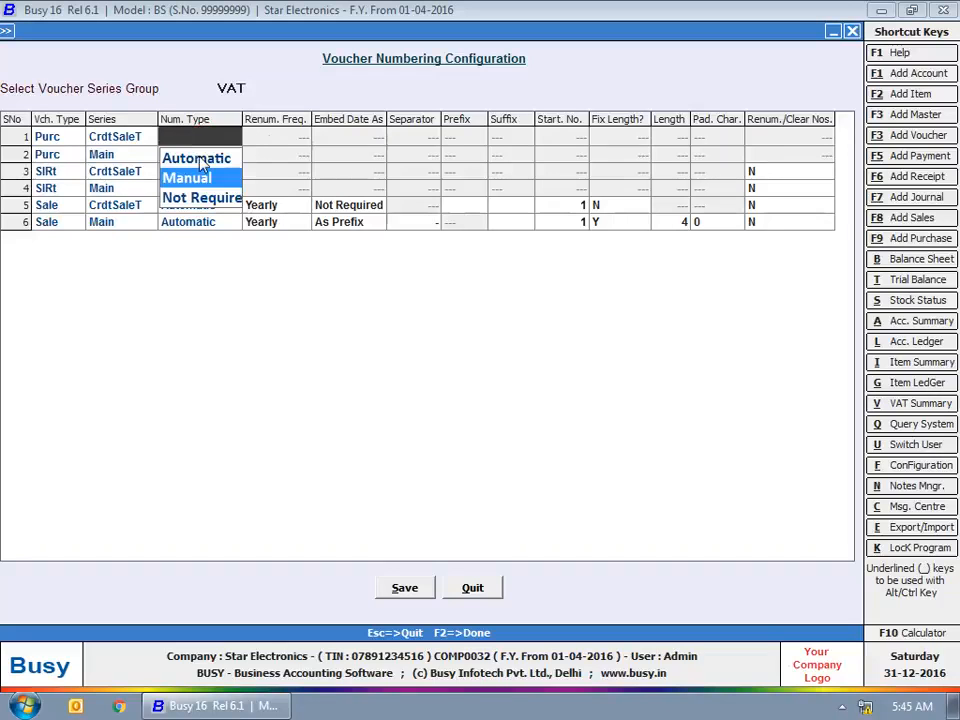
left_click(196, 158)
Keep row 1 Yearly from 1, no year embedding, blank prefix/suffix, fixed length N, and save
left_click(258, 137)
left_click(328, 141)
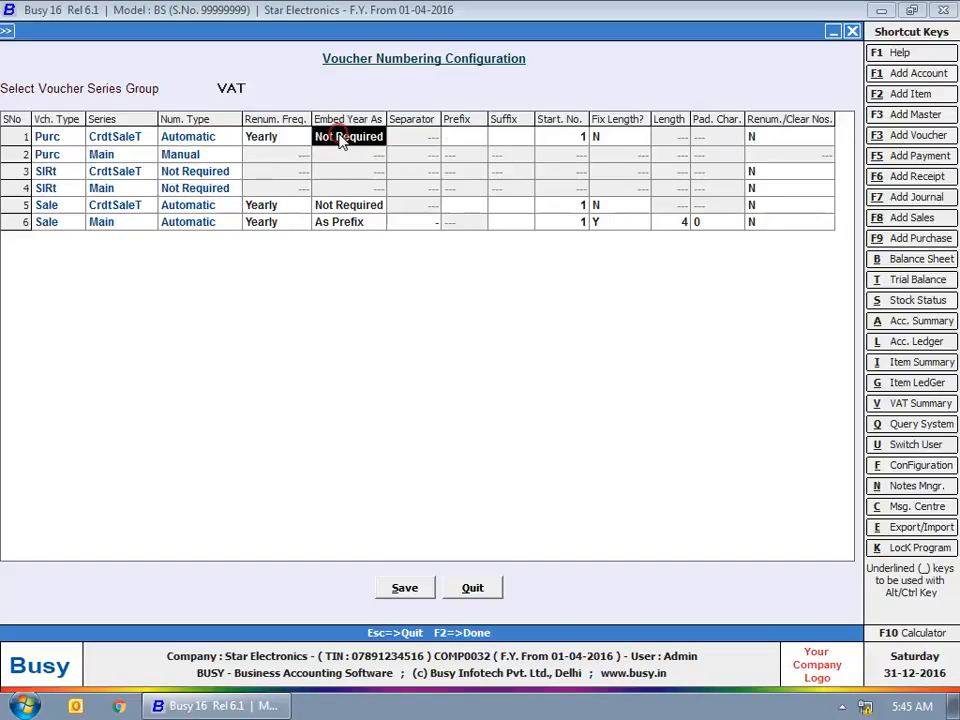
left_click(428, 136)
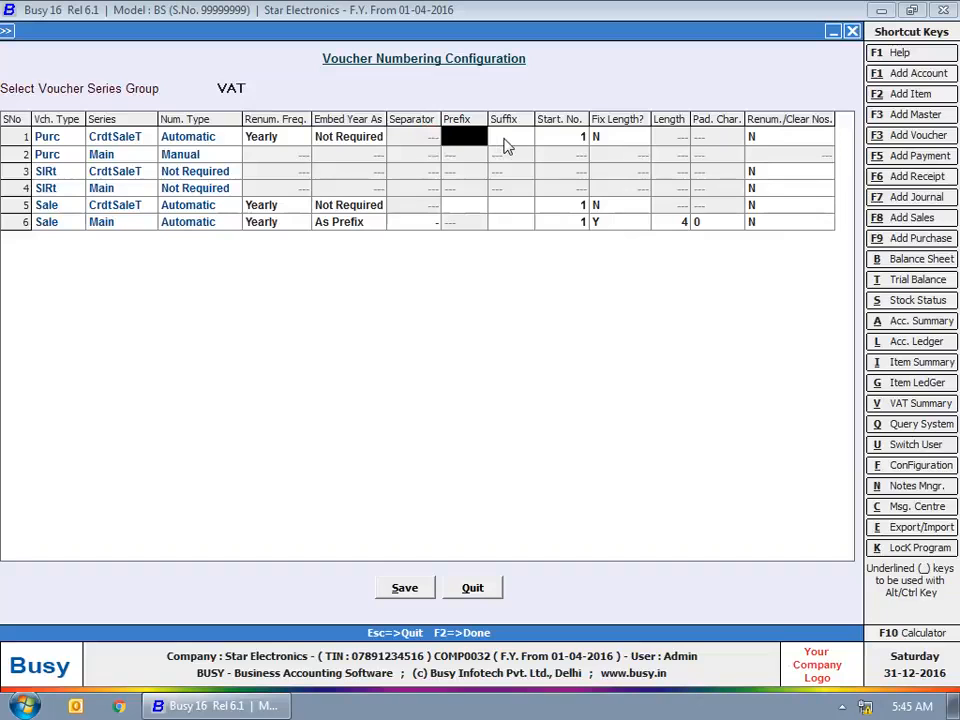
left_click(506, 135)
left_click(566, 134)
left_click(613, 139)
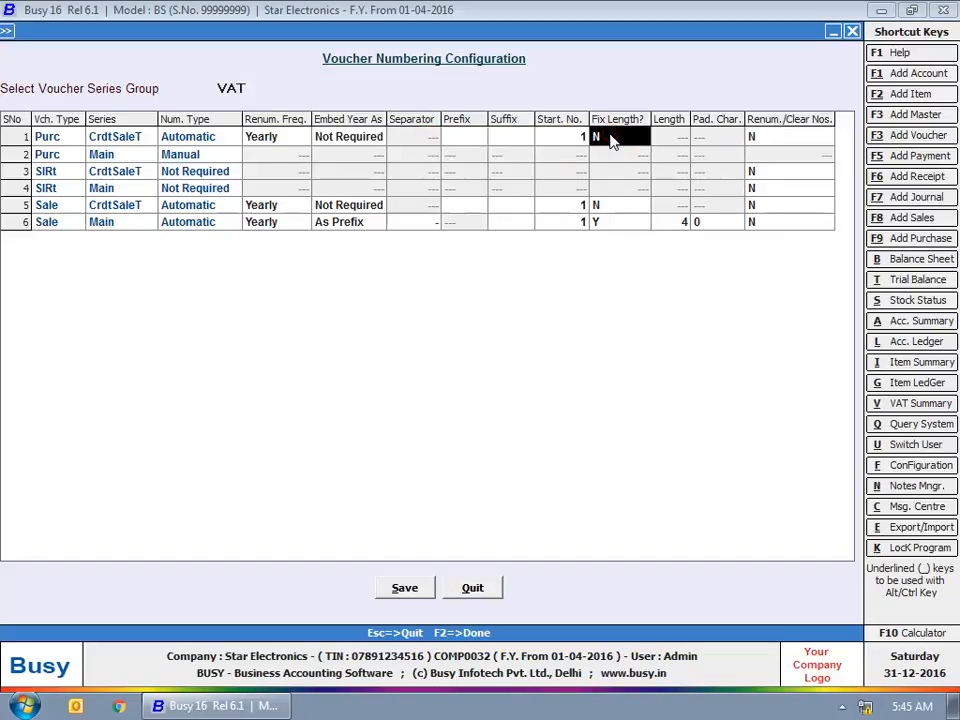
left_click(795, 134)
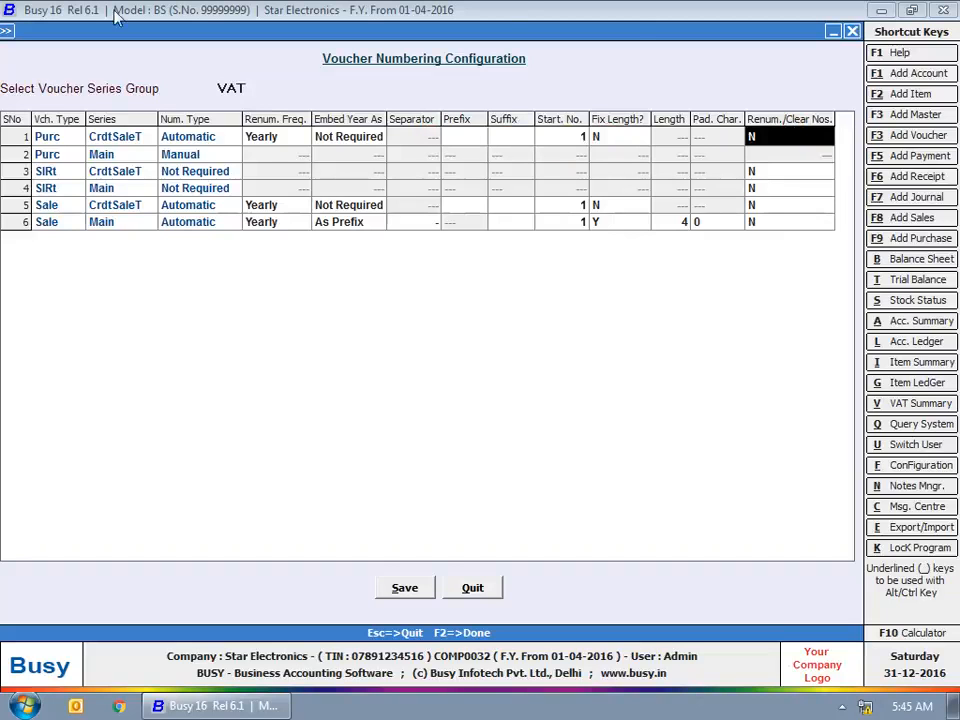
left_click(405, 589)
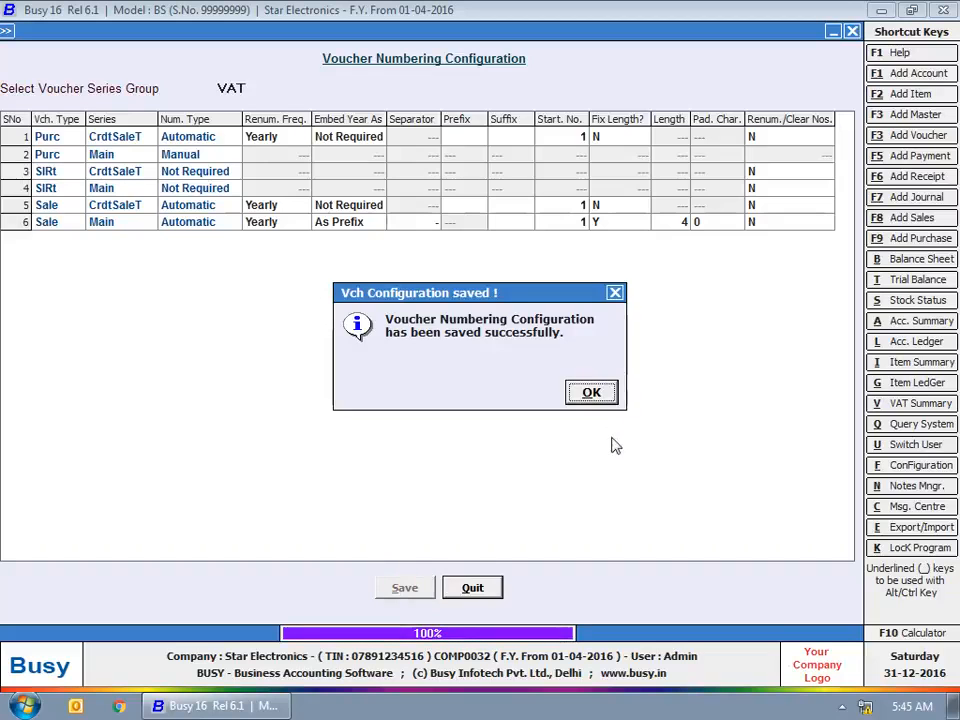
left_click(601, 393)
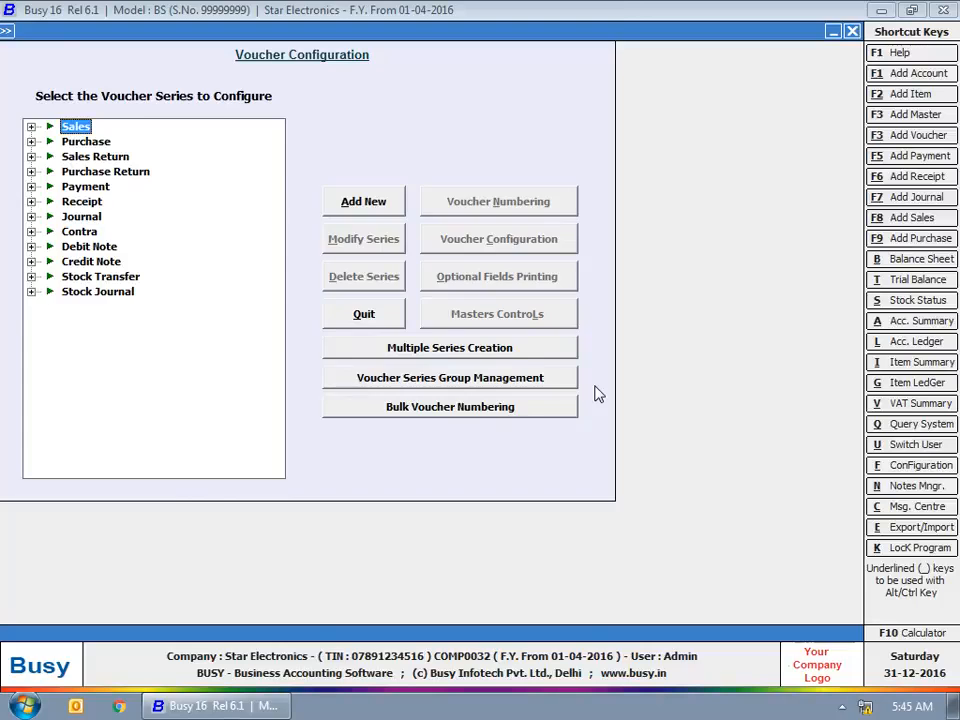
Close Voucher Configuration and the configuration submenu to return to the main screen
key("Escape")
key("Escape")
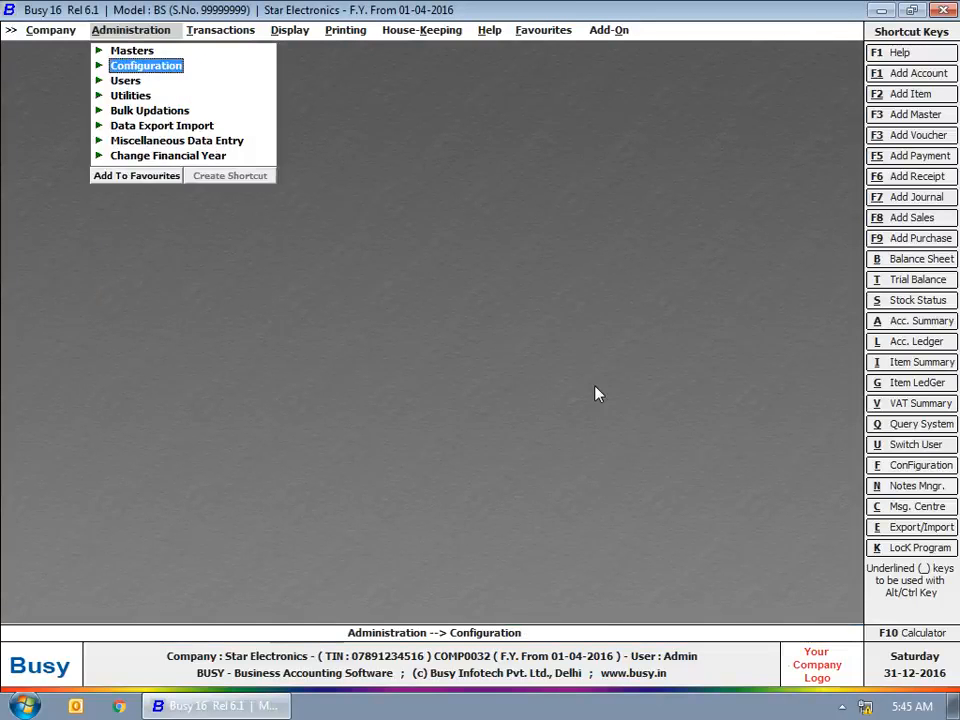
key("Escape")
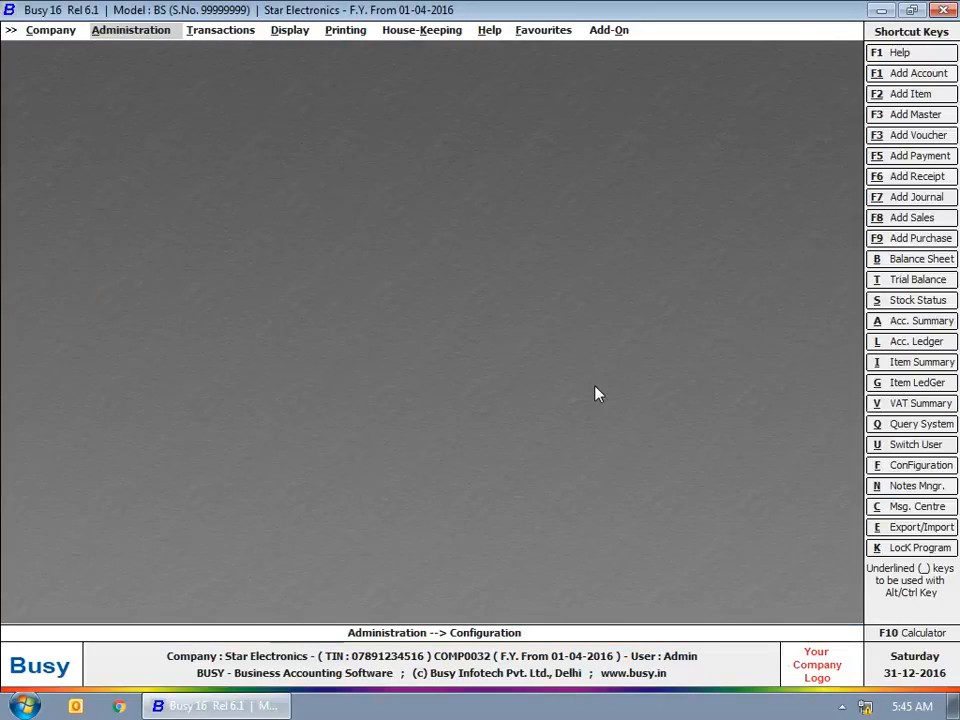